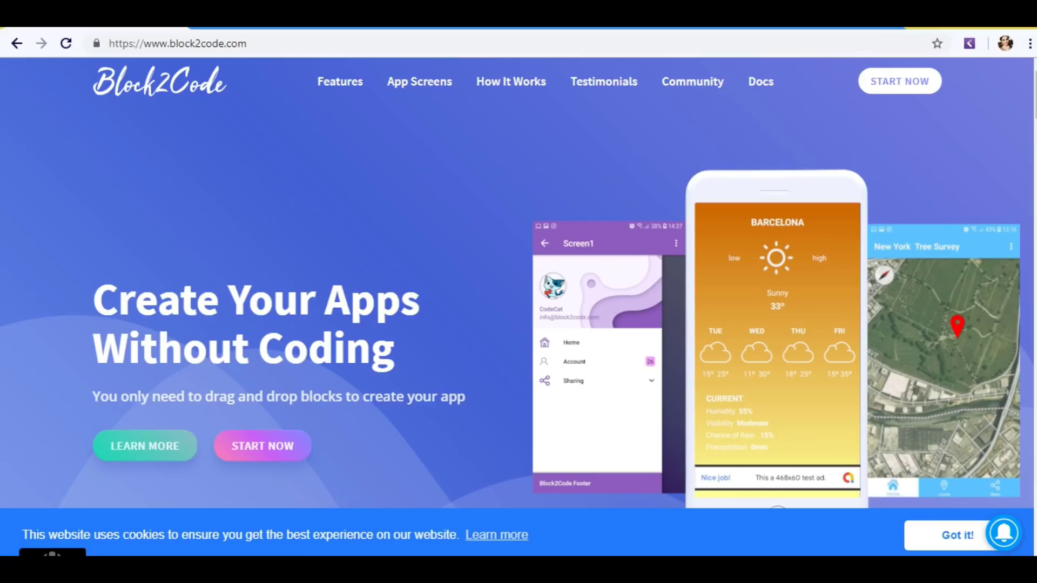
Step: Open a new browser tab from the Block2Code homepage
click(767, 22)
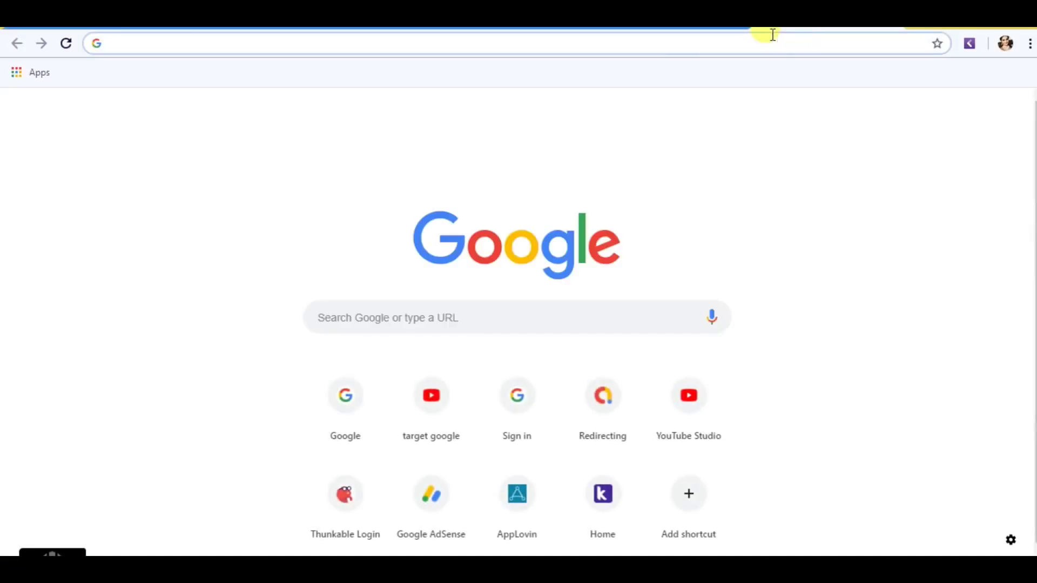
Step: Load google.com in the new tab and search for 'block2code'
text(goo)
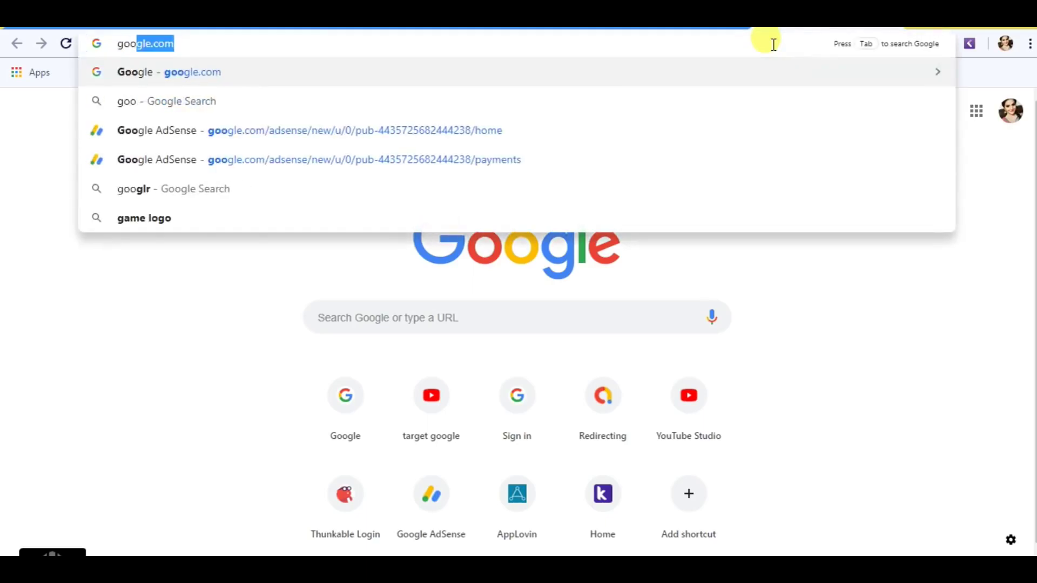
key(Return)
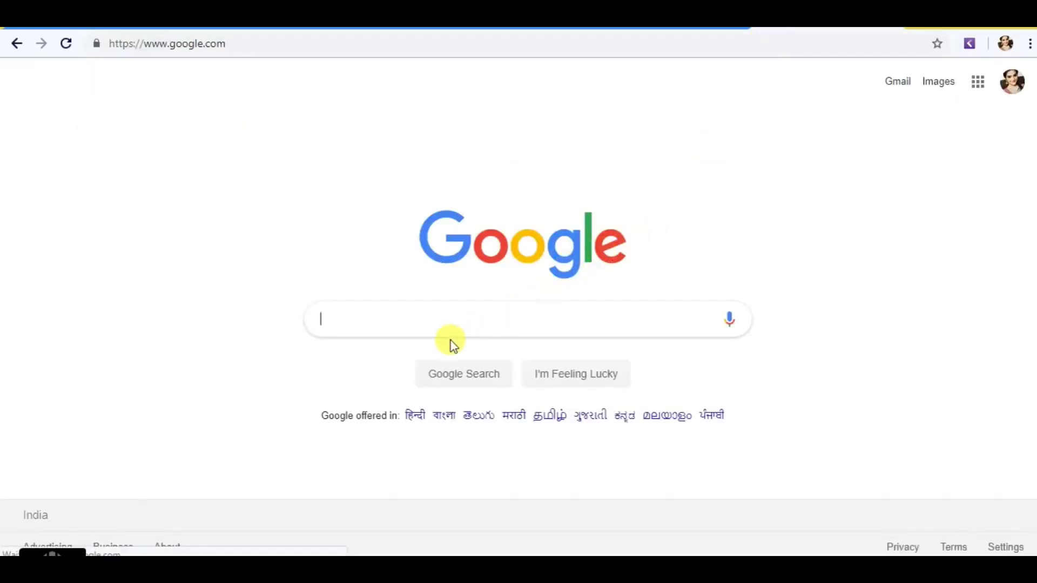
click(447, 323)
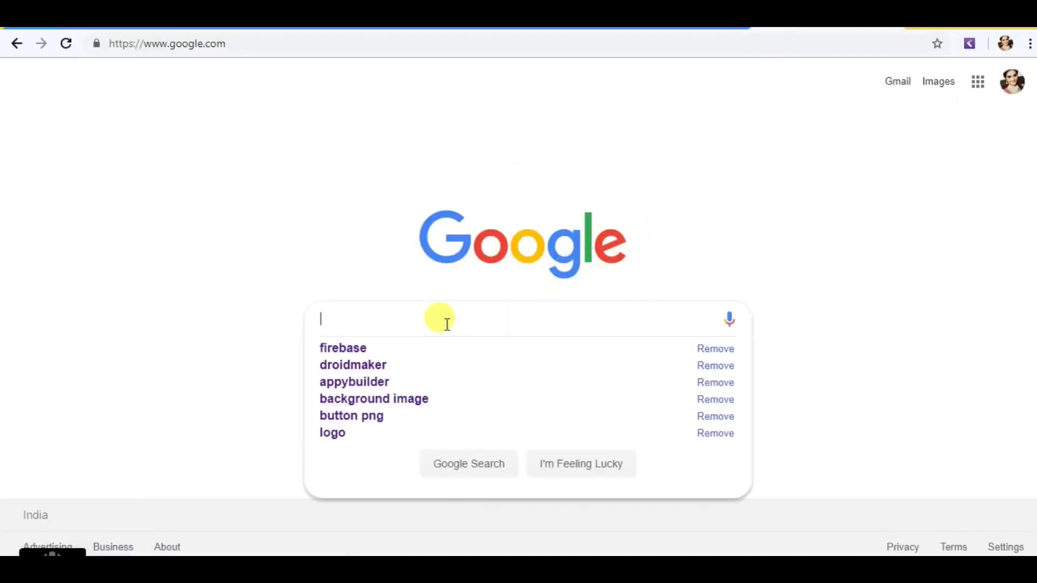
text(block)
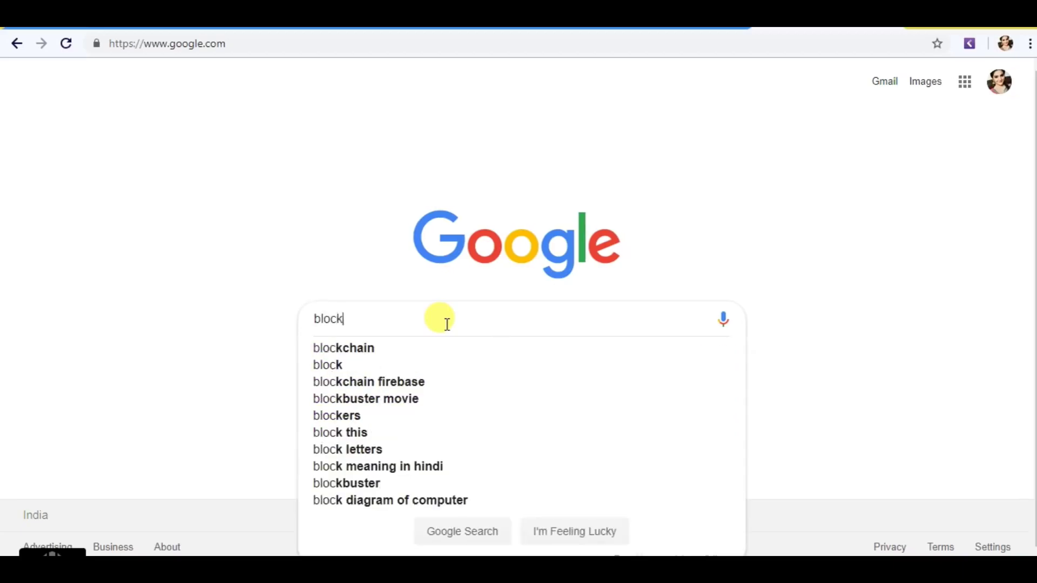
text(2code)
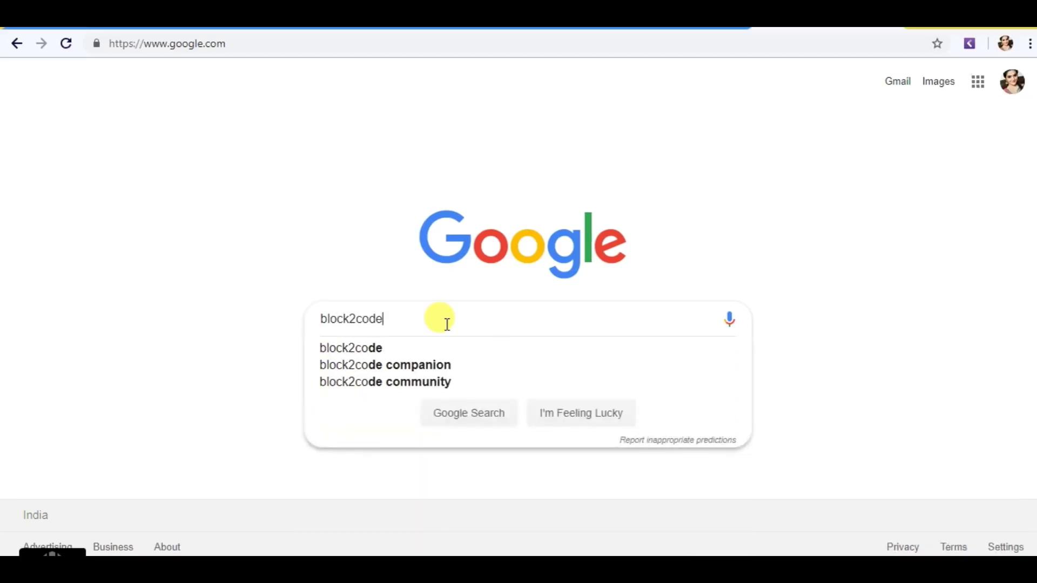
key(Return)
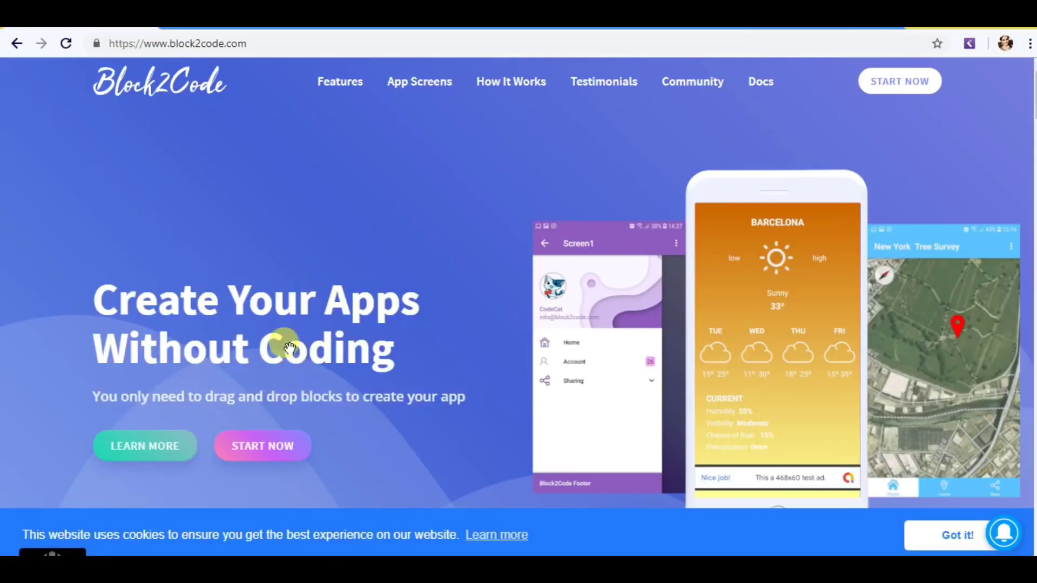
Step: Launch the Block2Code builder, dismiss the Welcome panel, and start a new project
click(281, 251)
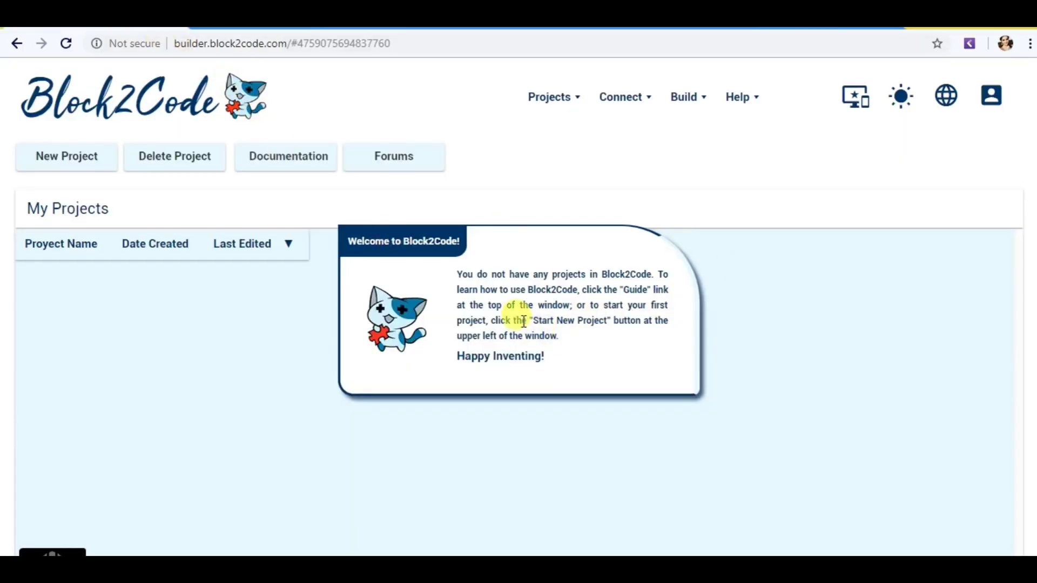
click(191, 343)
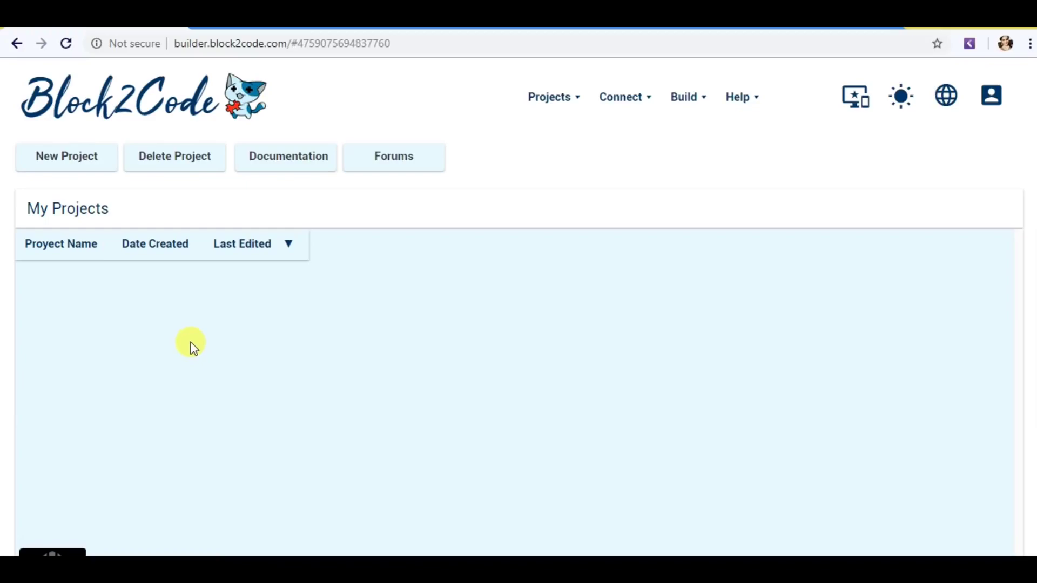
click(84, 162)
Step: Create the project 'admob' with package name 'aom.dmob'
click(517, 247)
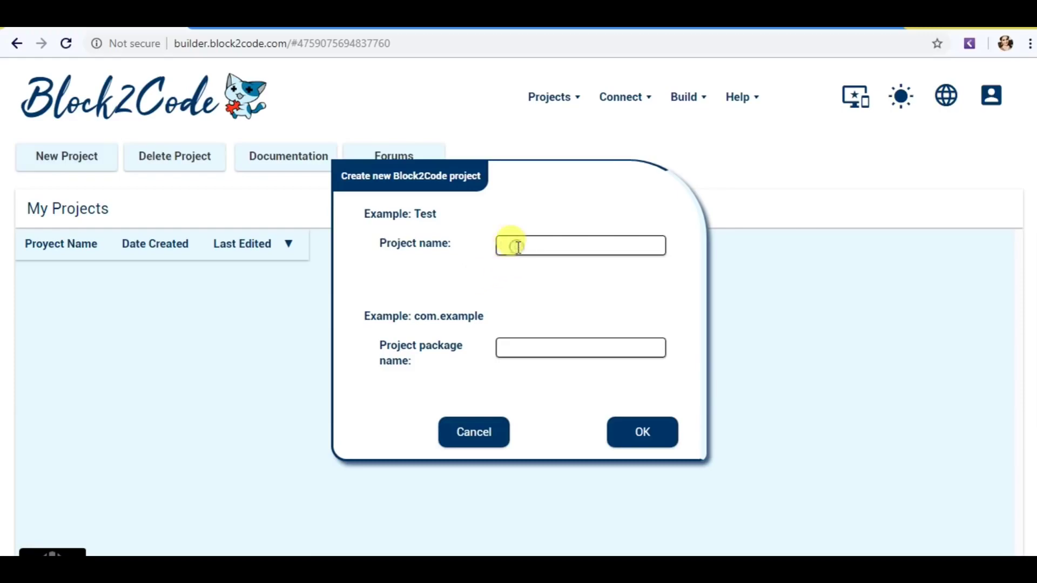
text(admob)
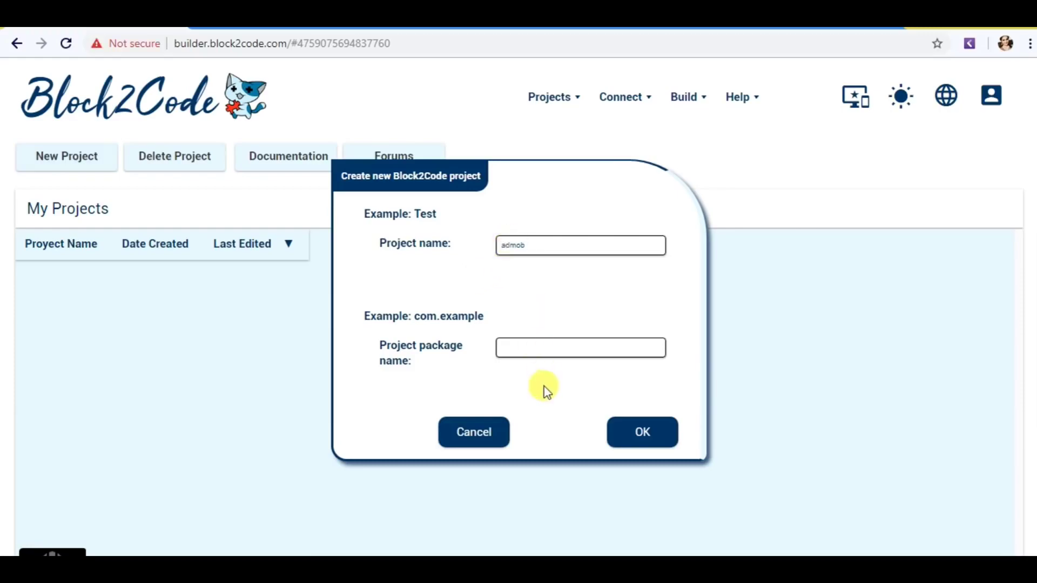
click(537, 346)
text(a)
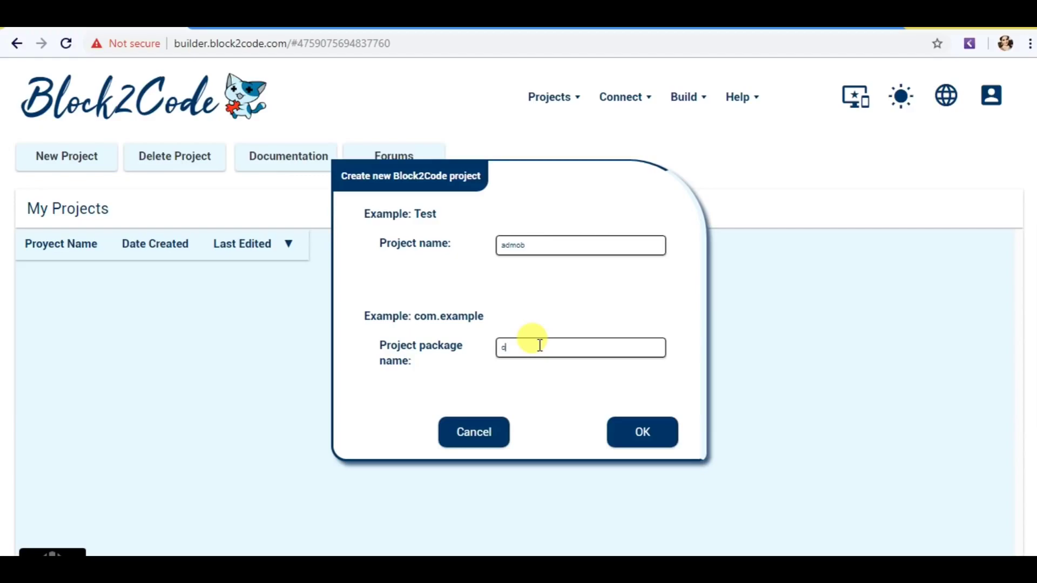
text(om.)
text(dmob)
click(642, 446)
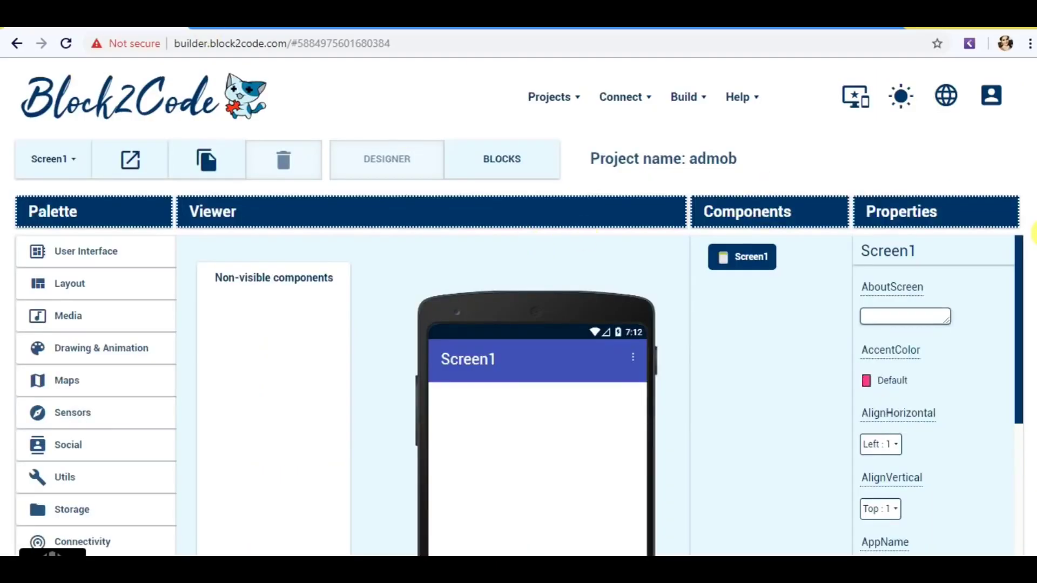
Step: Add a Button from the User Interface palette onto Screen1
drag(1033, 233, 1033, 386)
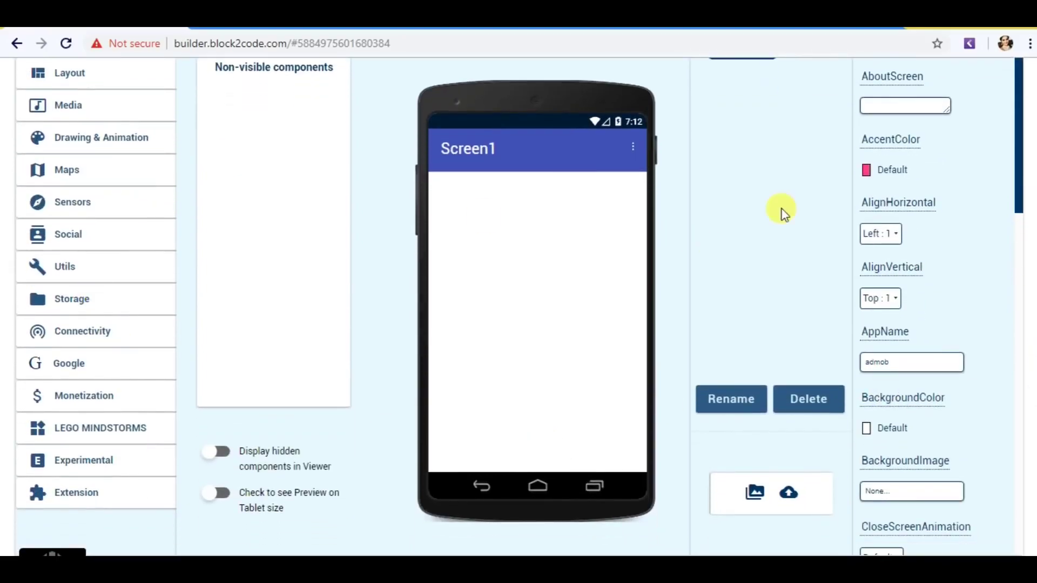
click(1032, 92)
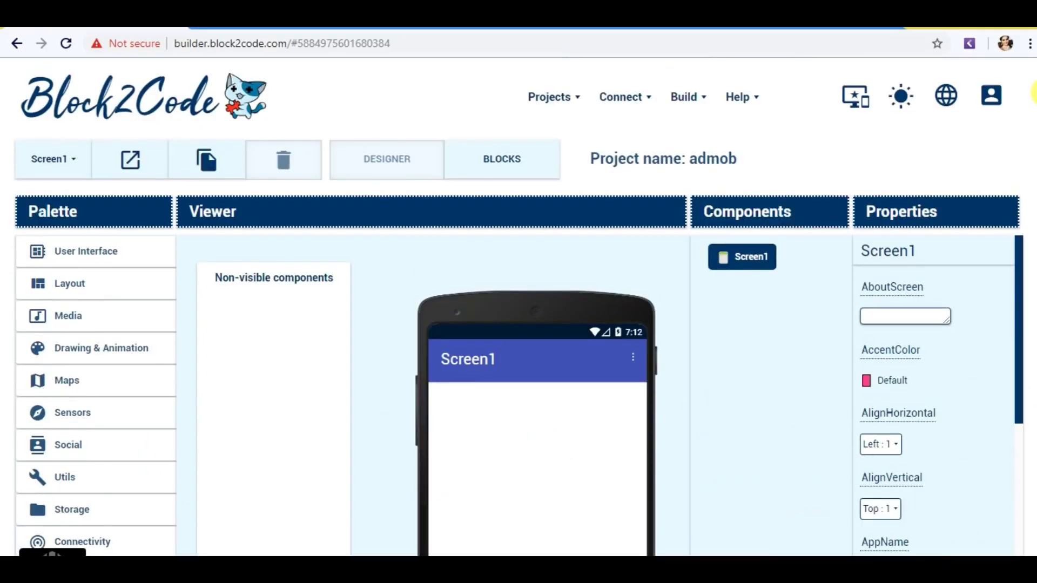
click(97, 251)
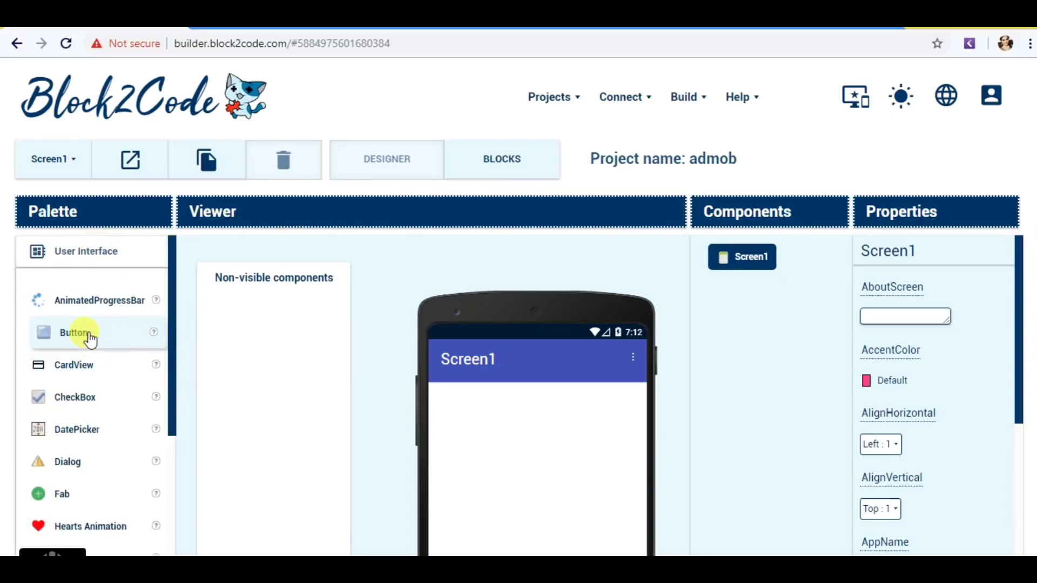
drag(89, 338, 579, 398)
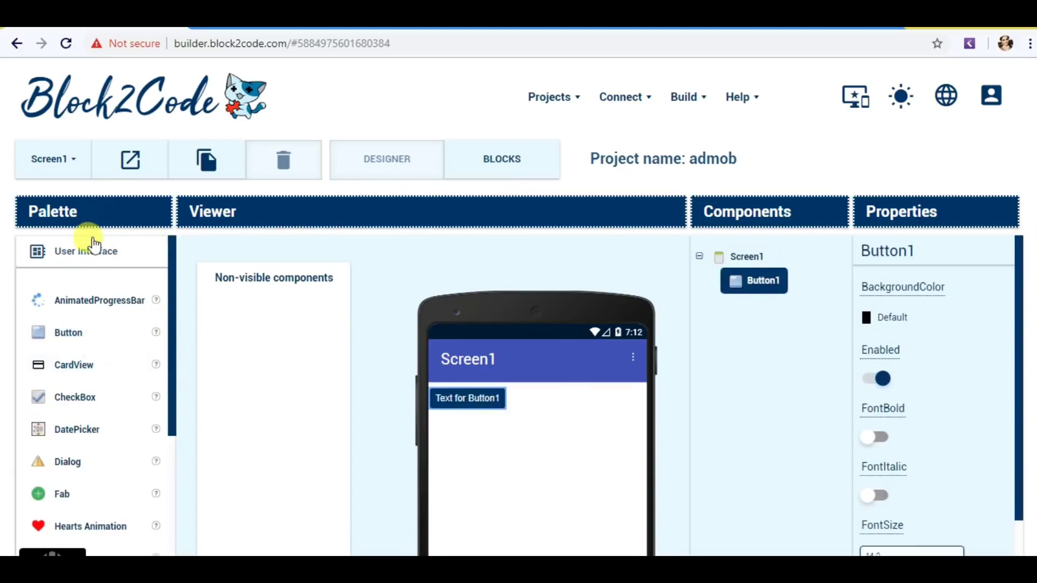
click(93, 248)
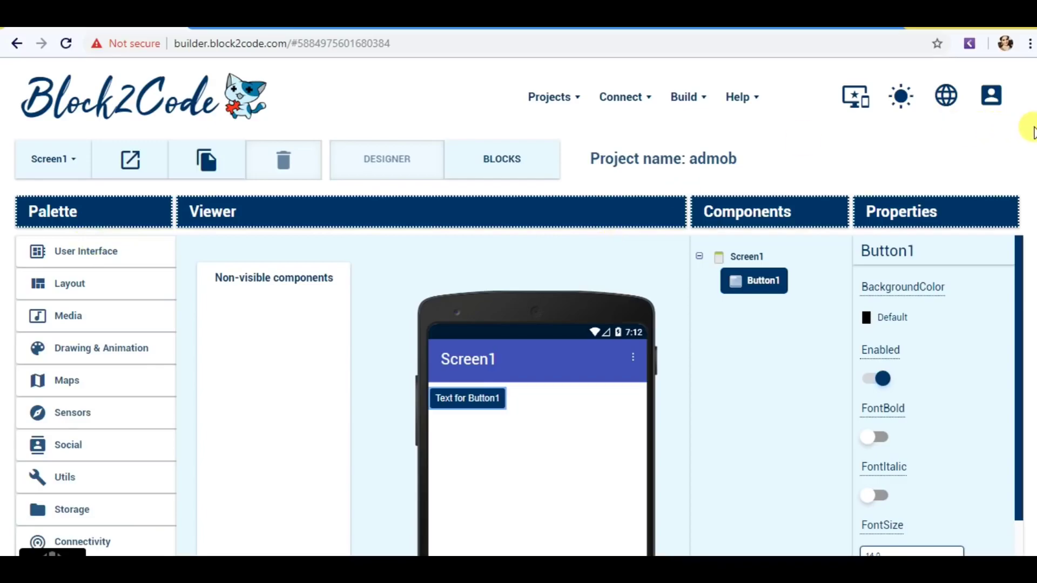
Step: Change Screen1's Sizing property from Fixed to Responsive
click(739, 258)
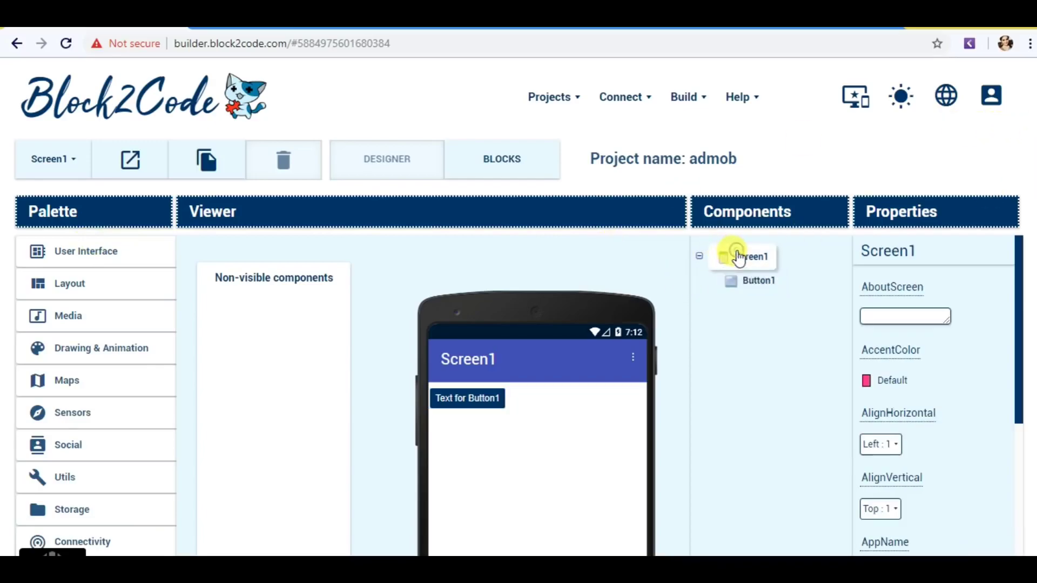
drag(1034, 224, 1033, 359)
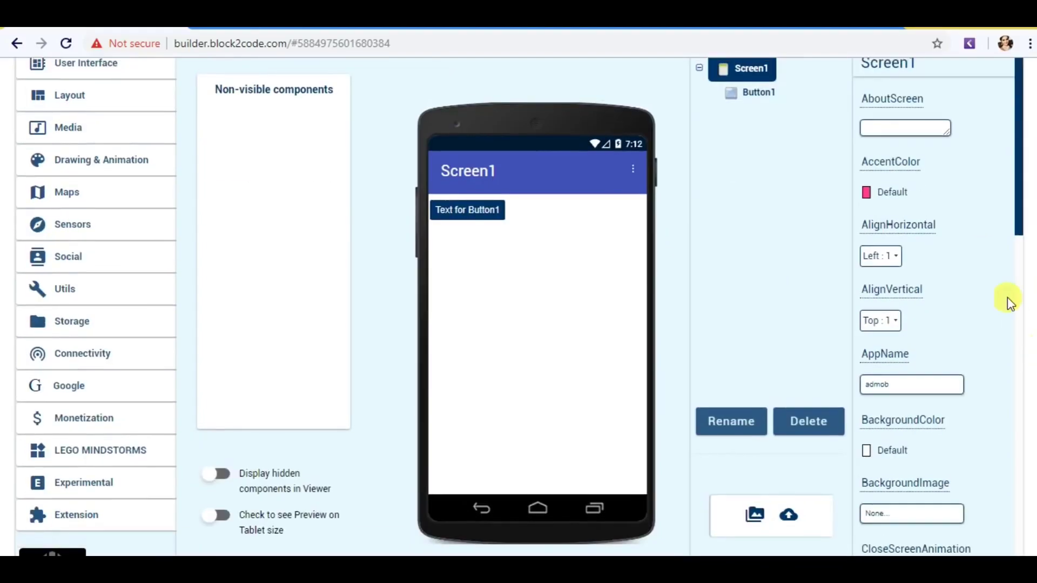
drag(1022, 219, 1033, 532)
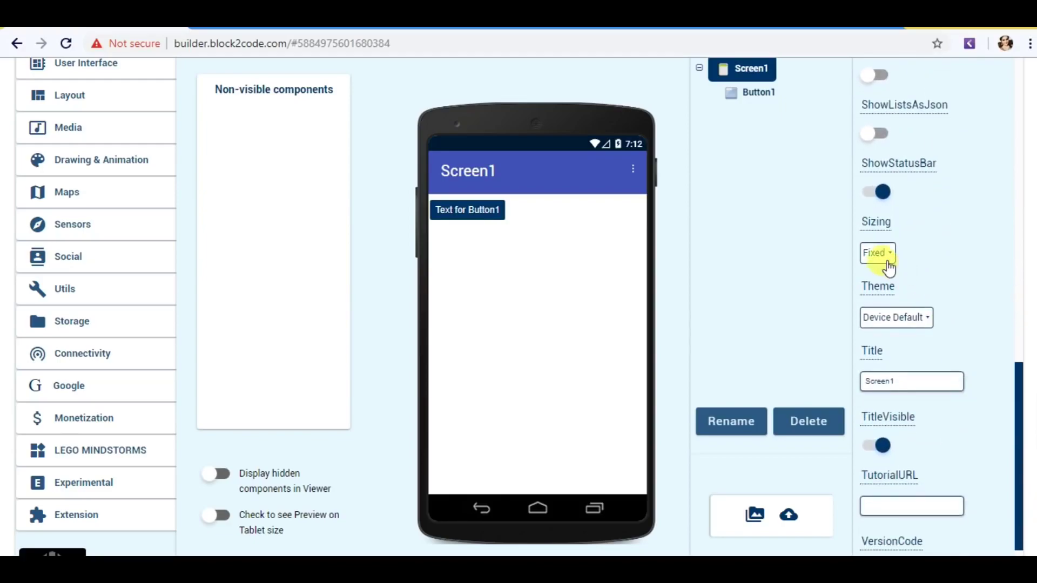
click(887, 260)
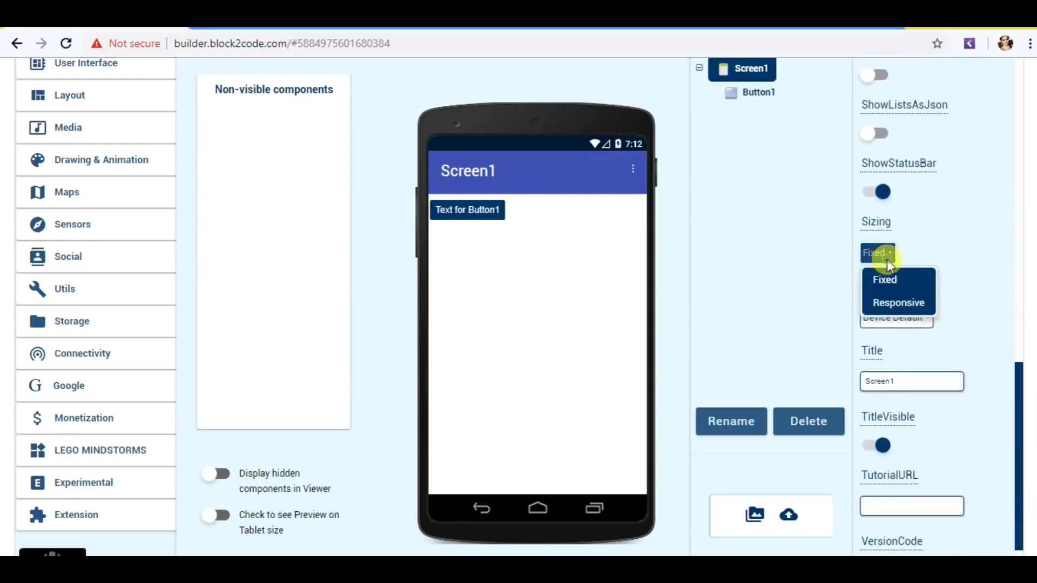
click(902, 302)
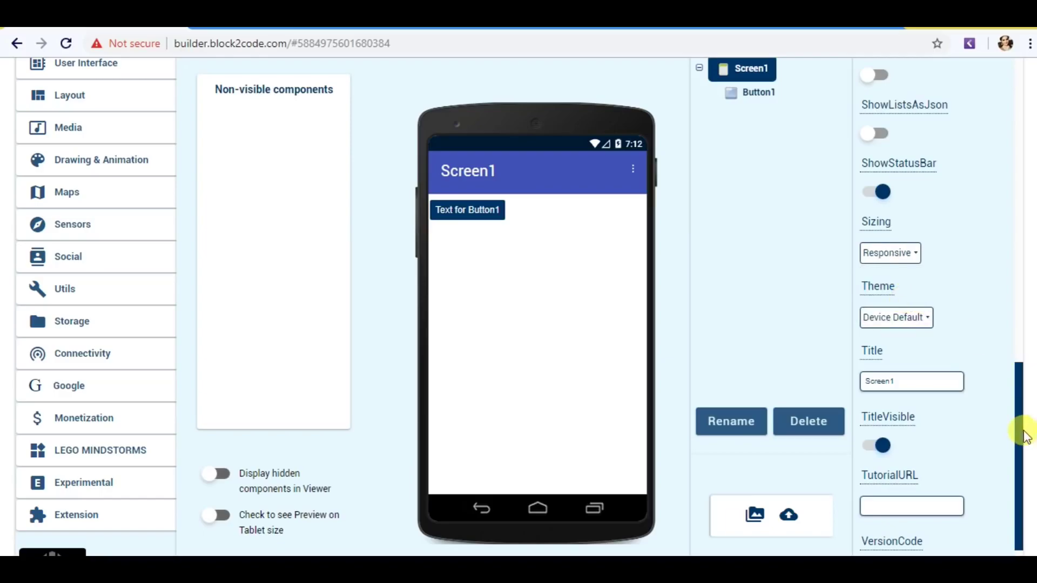
drag(1021, 430, 1023, 456)
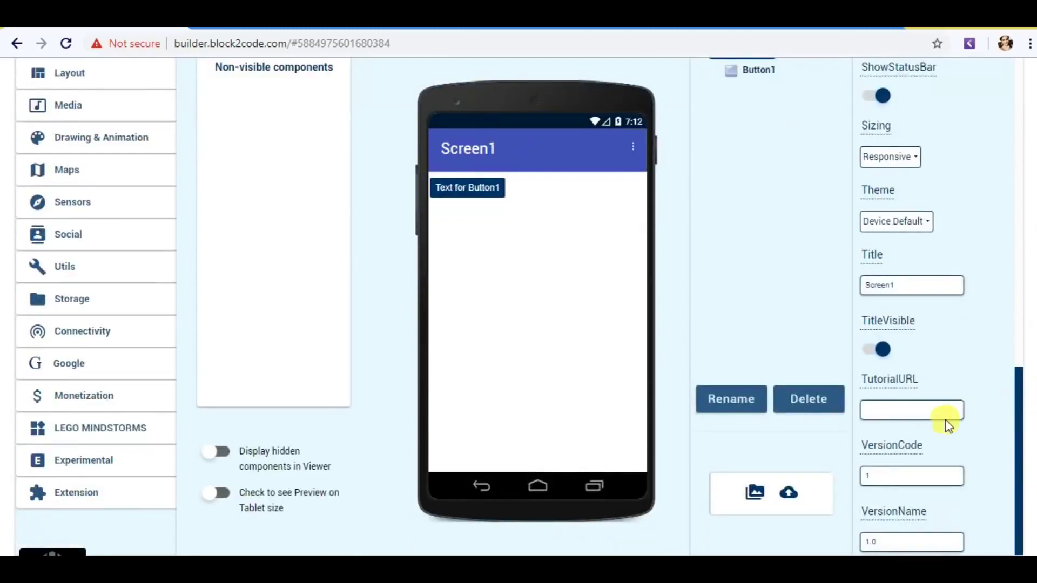
Step: Add an AdmobBanner and an AdmobInterstitial from the Monetization palette
click(79, 401)
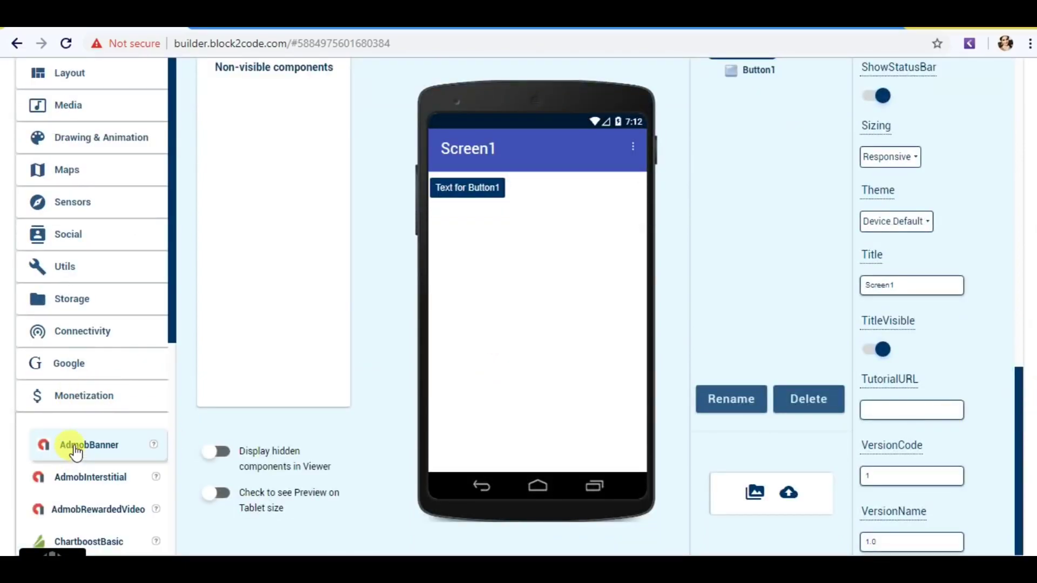
drag(76, 450, 534, 208)
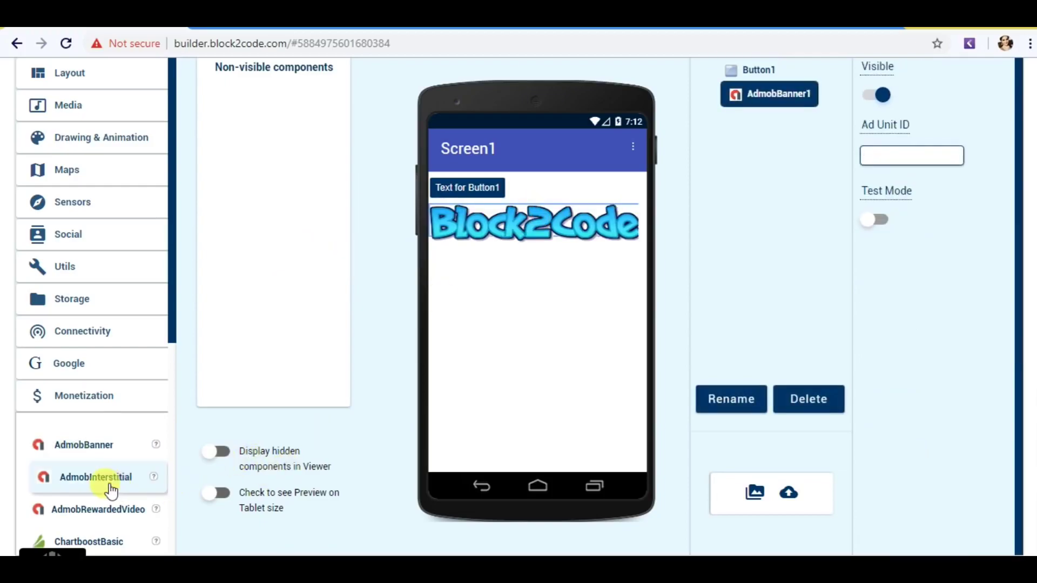
drag(111, 490, 515, 305)
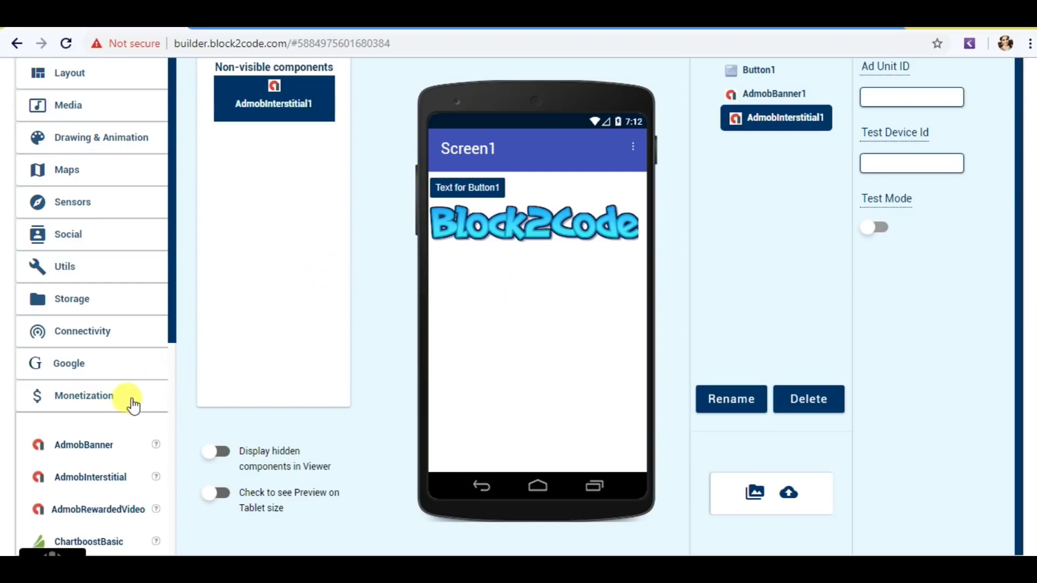
click(97, 396)
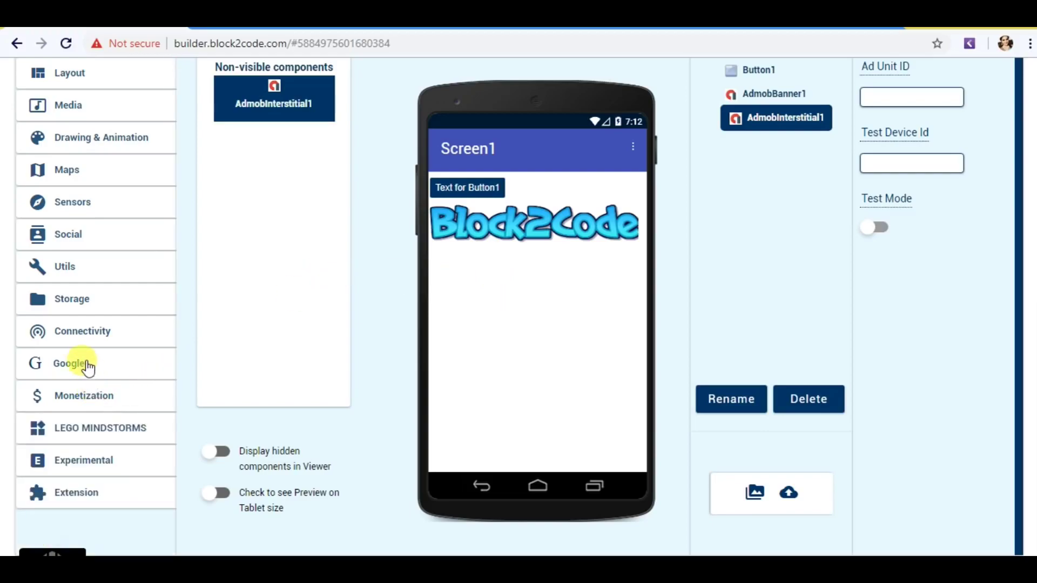
Step: Add a FirebaseDB component and dismiss its experimental warning
click(86, 365)
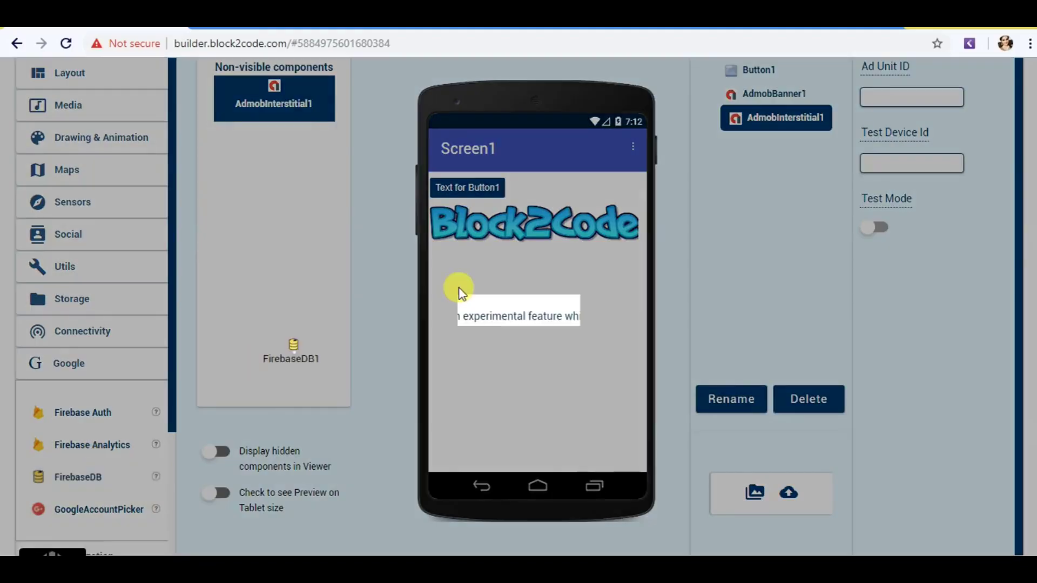
drag(76, 482, 462, 291)
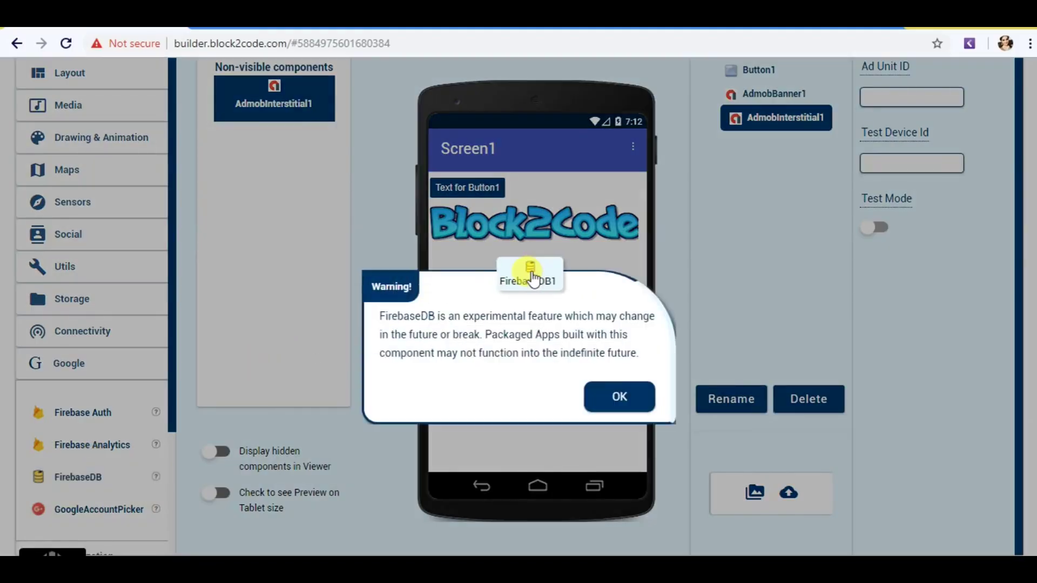
click(641, 391)
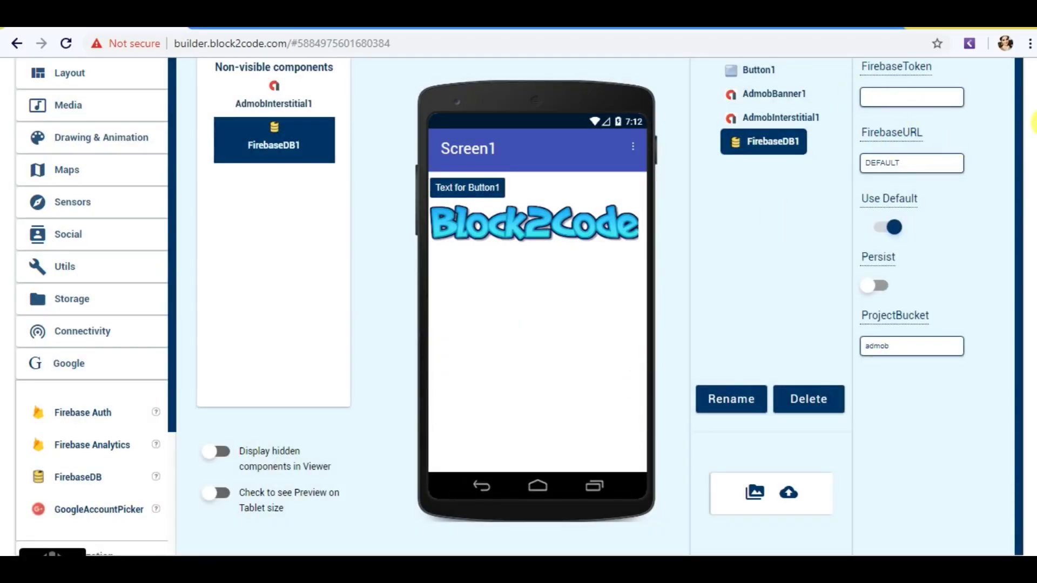
scroll(1034, 122, up, 4)
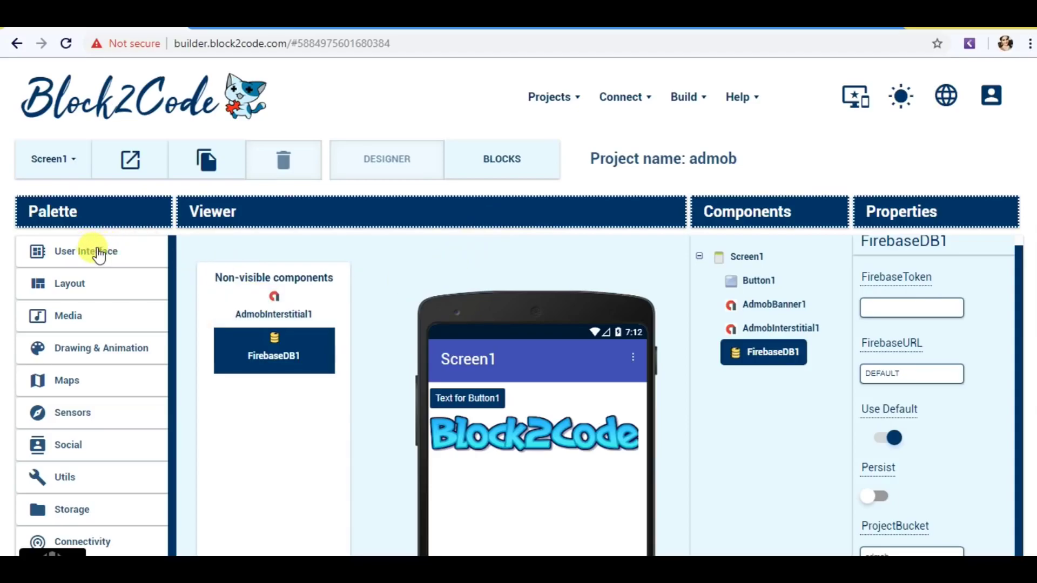
Step: Drop a Label below the Block2Code image and switch to the Blocks editor
click(99, 255)
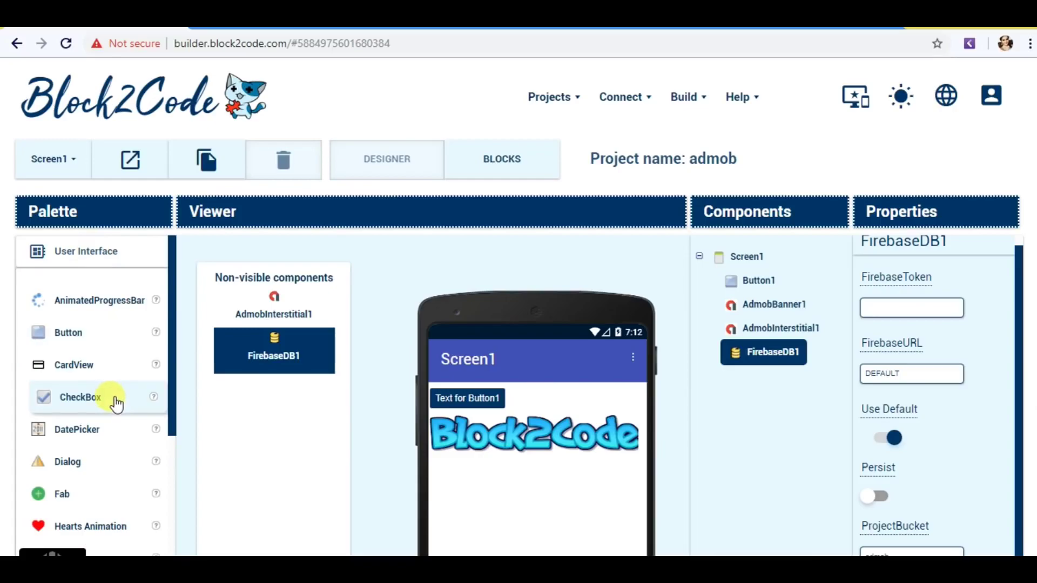
scroll(114, 403, down, 2)
scroll(114, 402, down, 1)
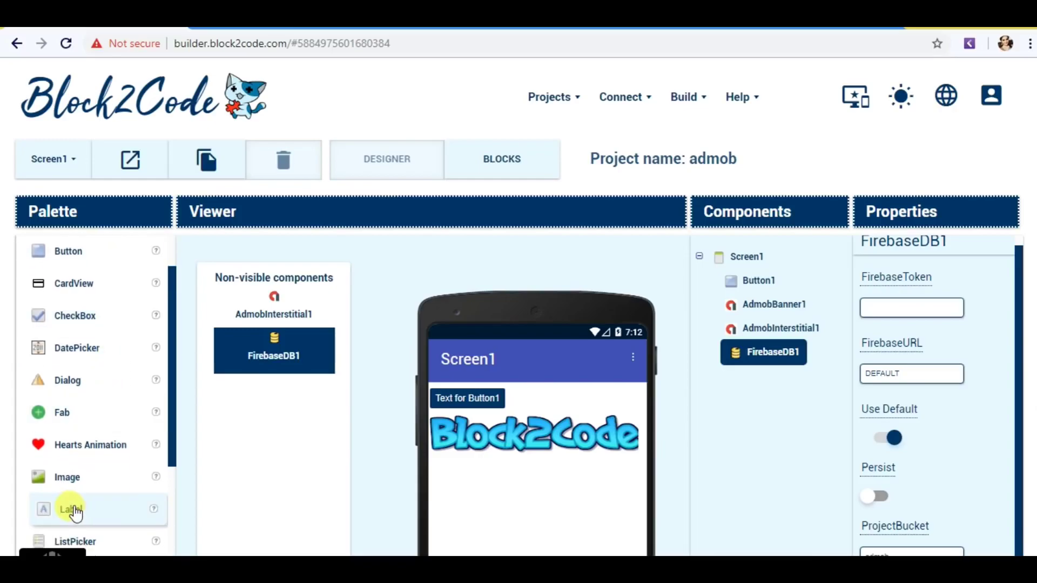
drag(74, 511, 591, 516)
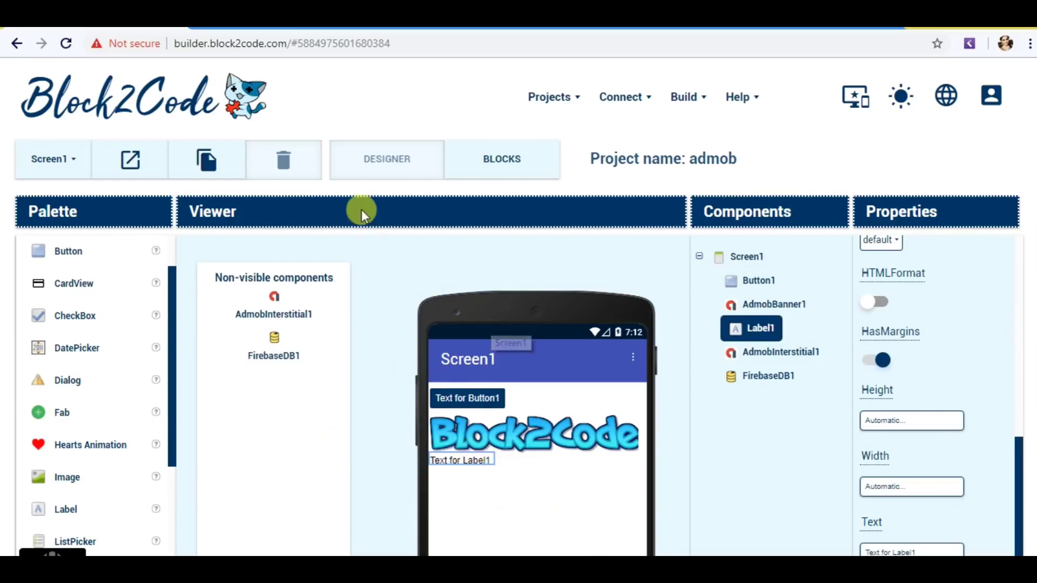
click(486, 160)
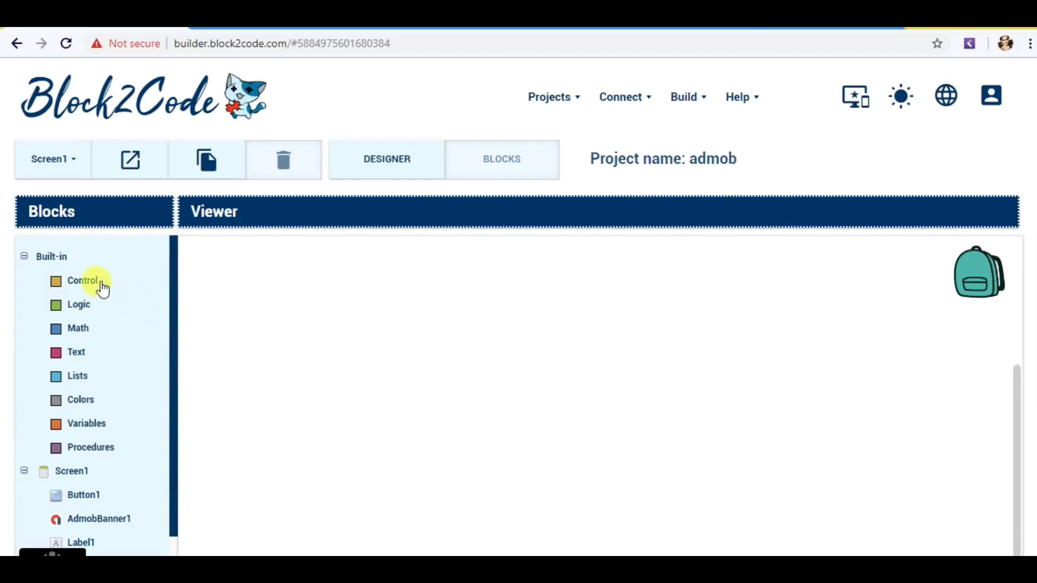
Step: Place a when Screen1.Initialize block that calls AdmobBanner1.Load Ad
click(59, 473)
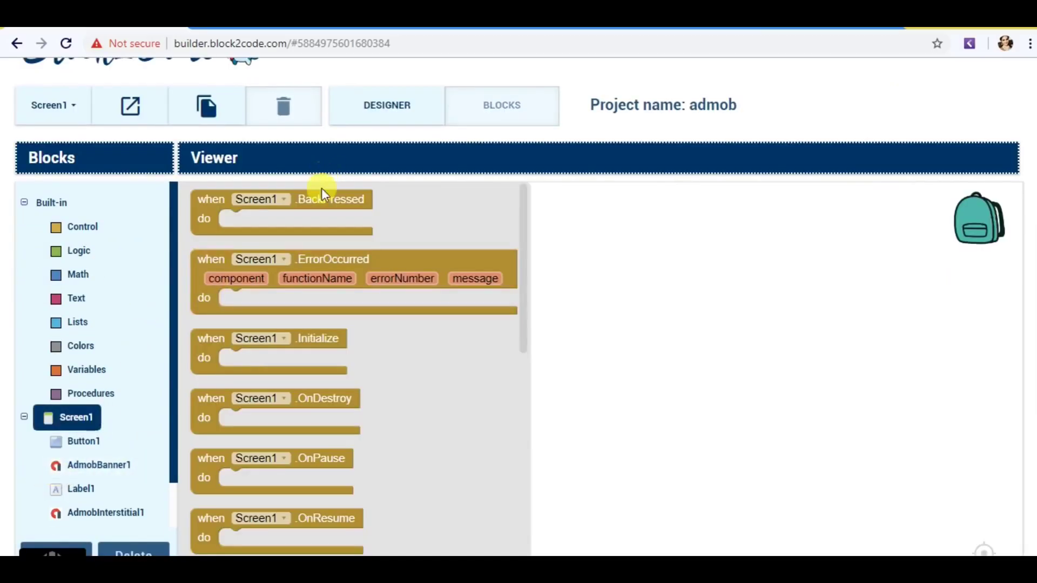
click(287, 328)
scroll(324, 335, down, 2)
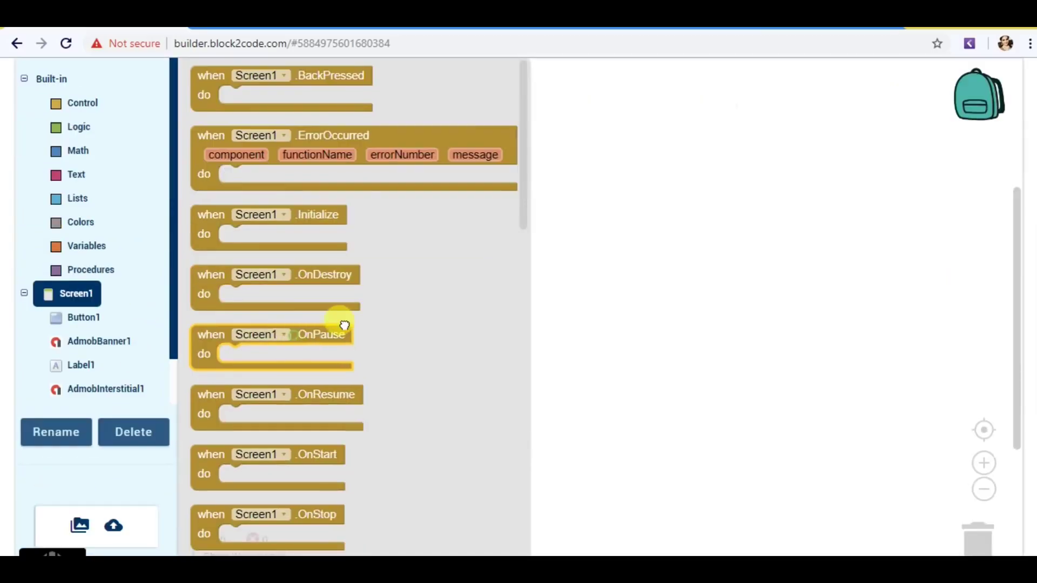
click(345, 325)
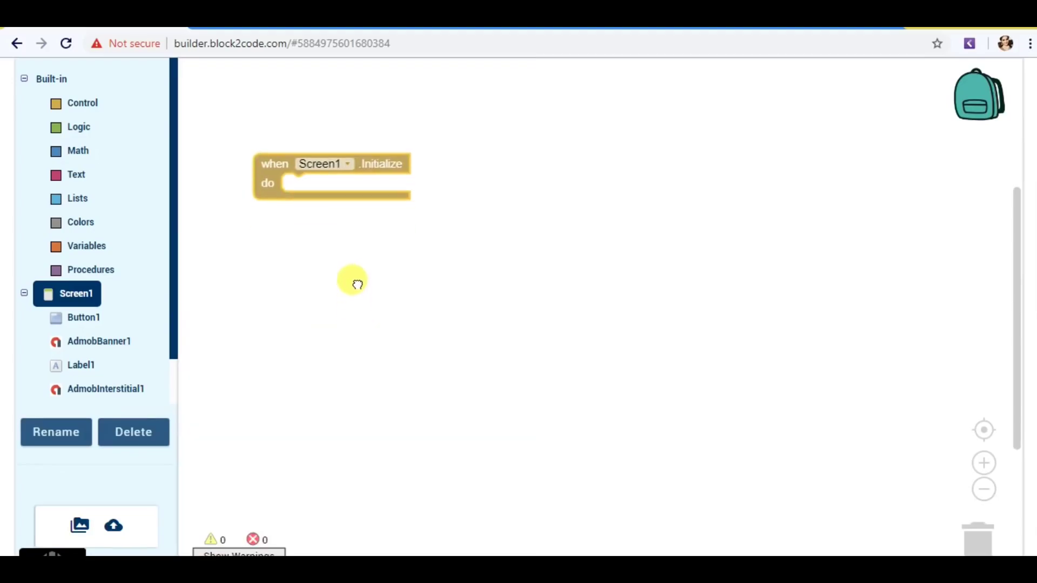
click(114, 345)
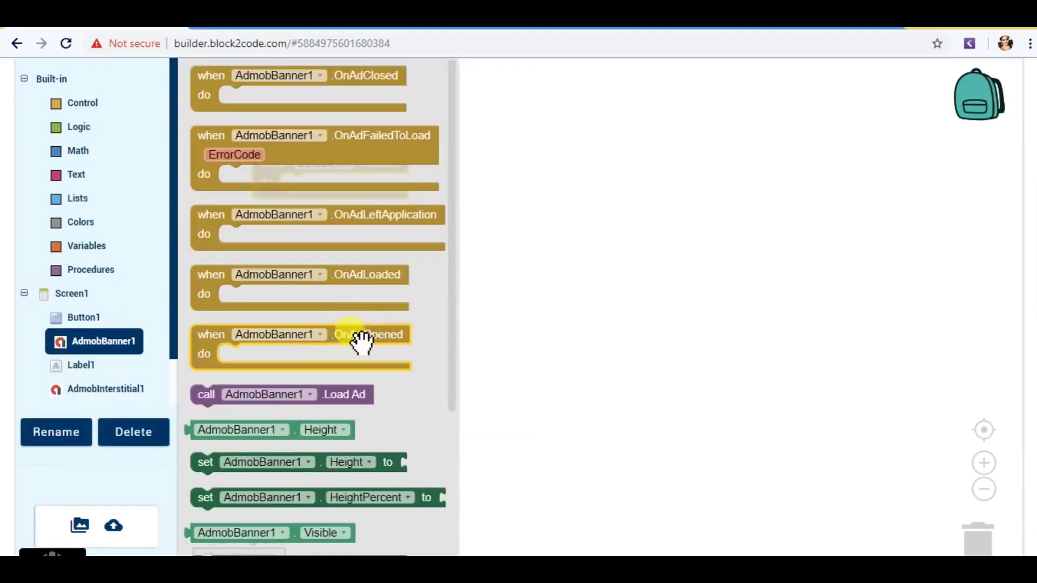
drag(346, 394, 449, 184)
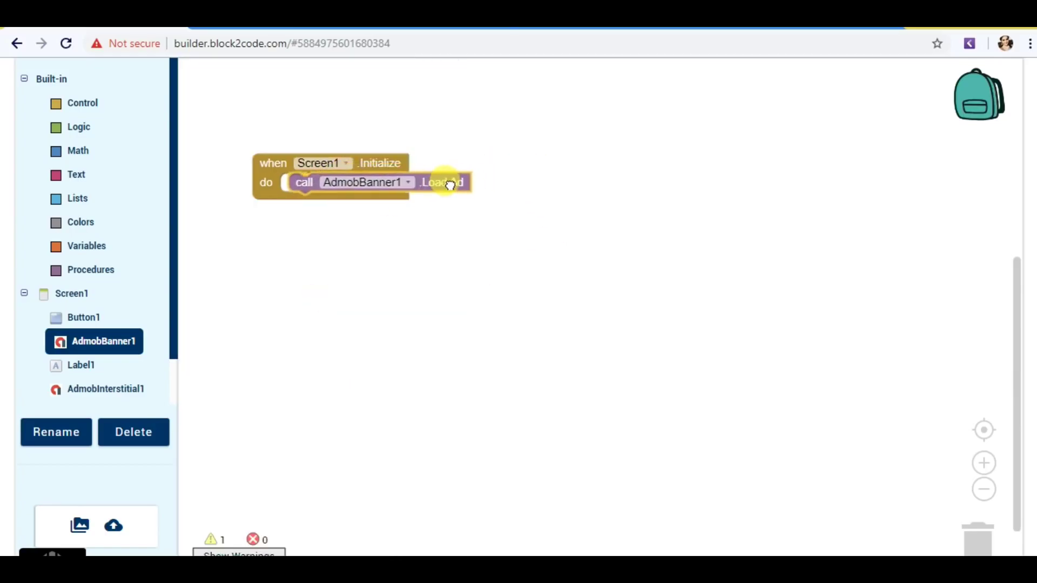
click(114, 395)
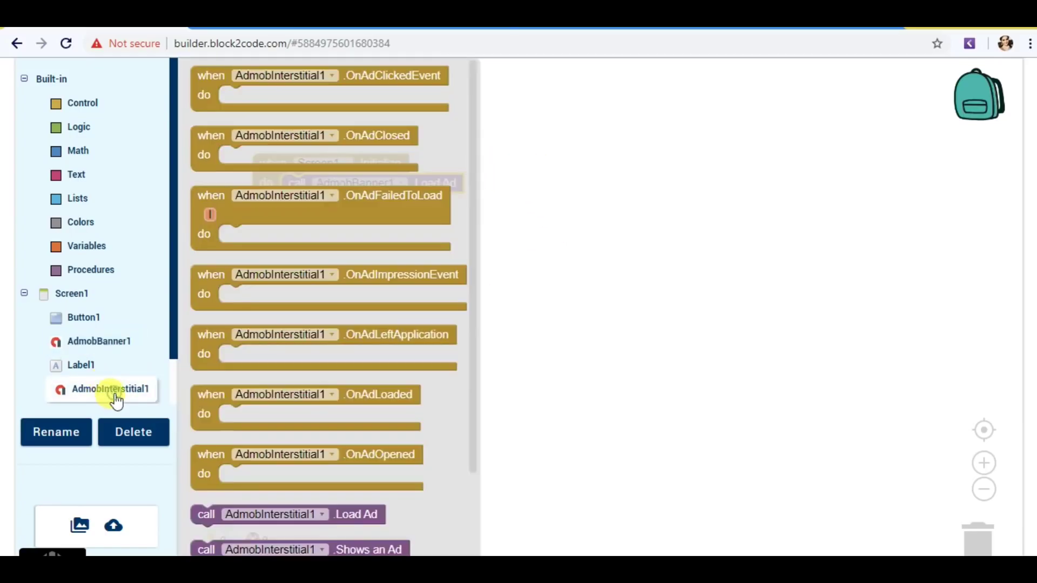
scroll(363, 364, down, 3)
scroll(364, 363, down, 2)
Step: Place a when Button1.Click block containing AdmobInterstitial1.Load Ad
click(377, 409)
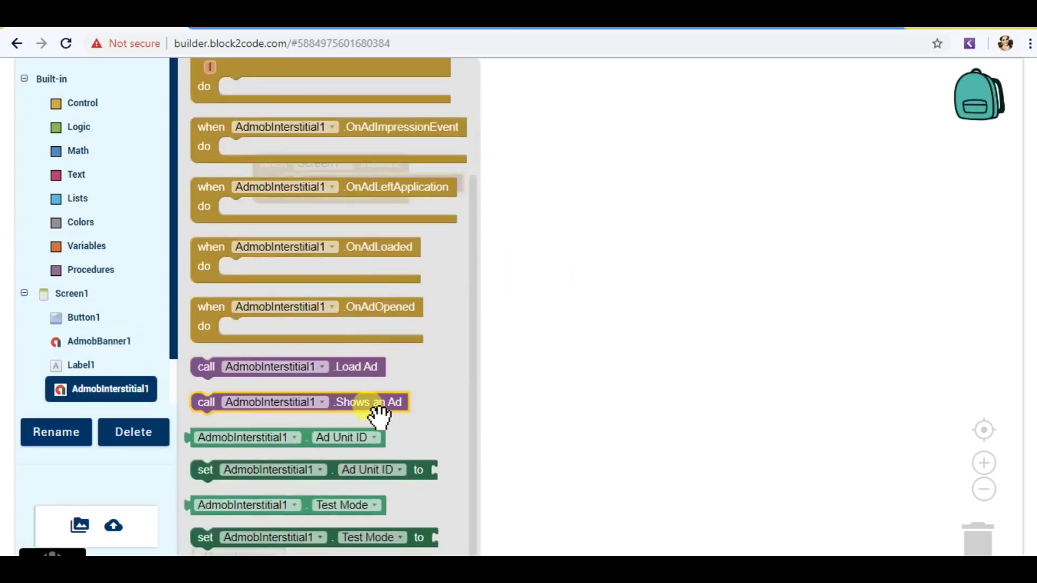
mouse_move(364, 367)
mouse_down()
mouse_move(582, 203)
mouse_move(456, 212)
mouse_up()
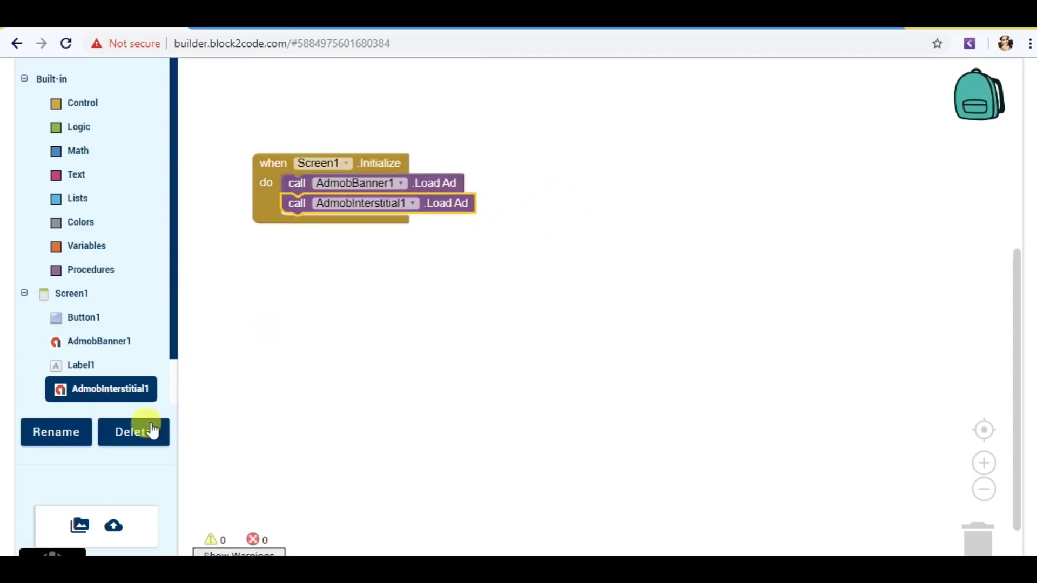
click(104, 389)
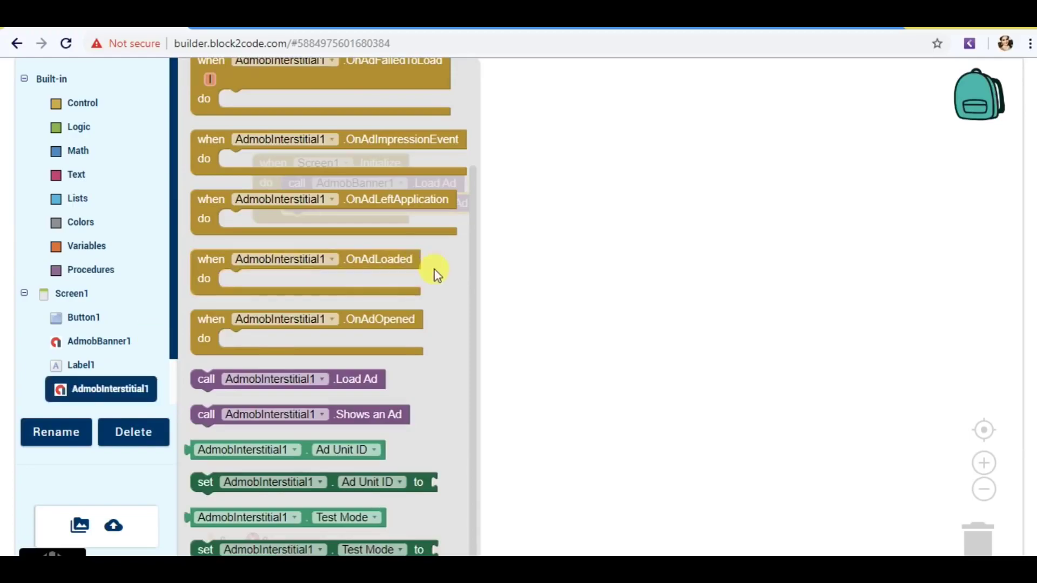
click(535, 282)
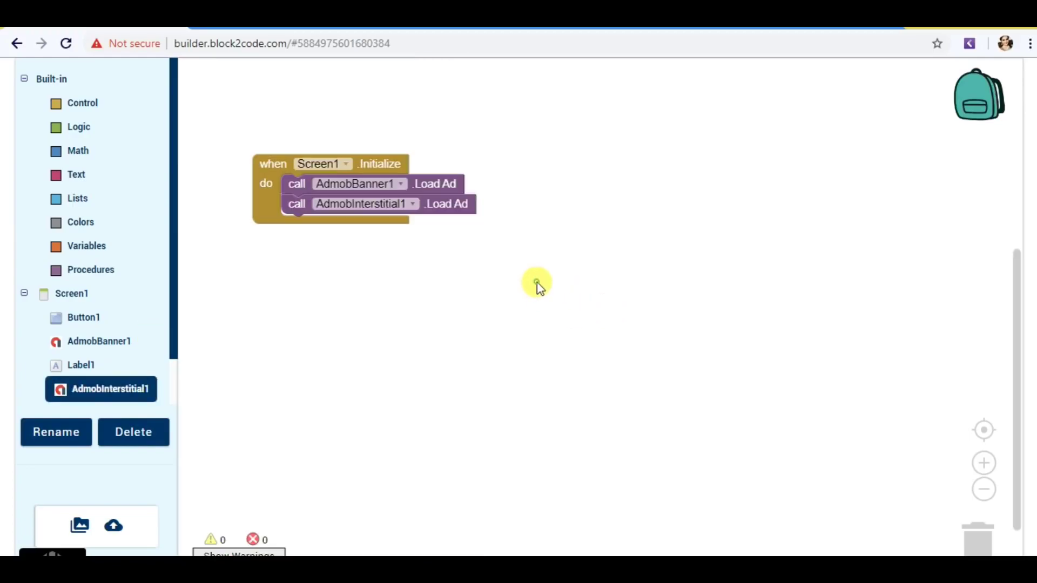
drag(373, 206, 472, 286)
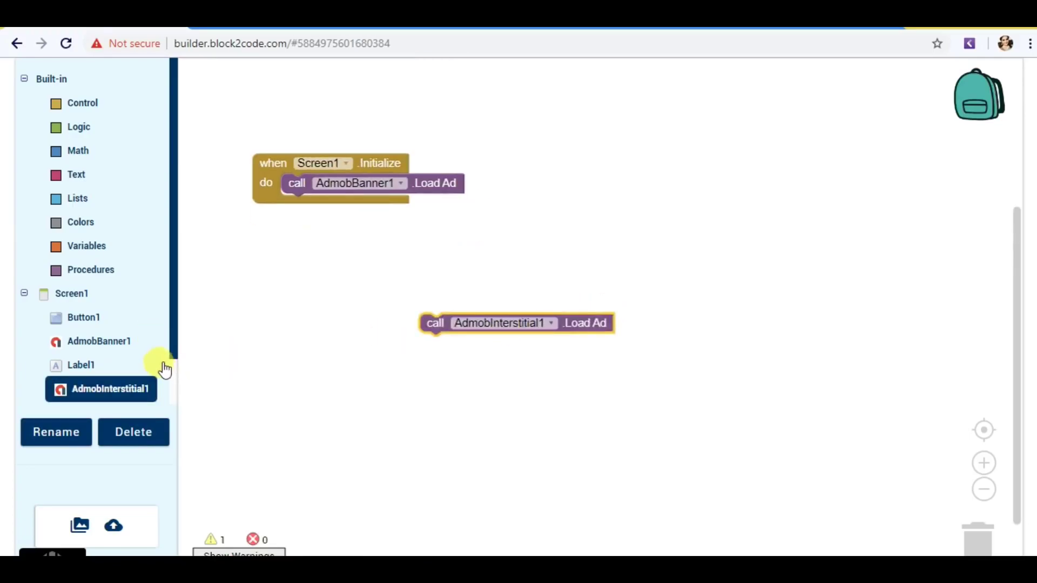
click(77, 319)
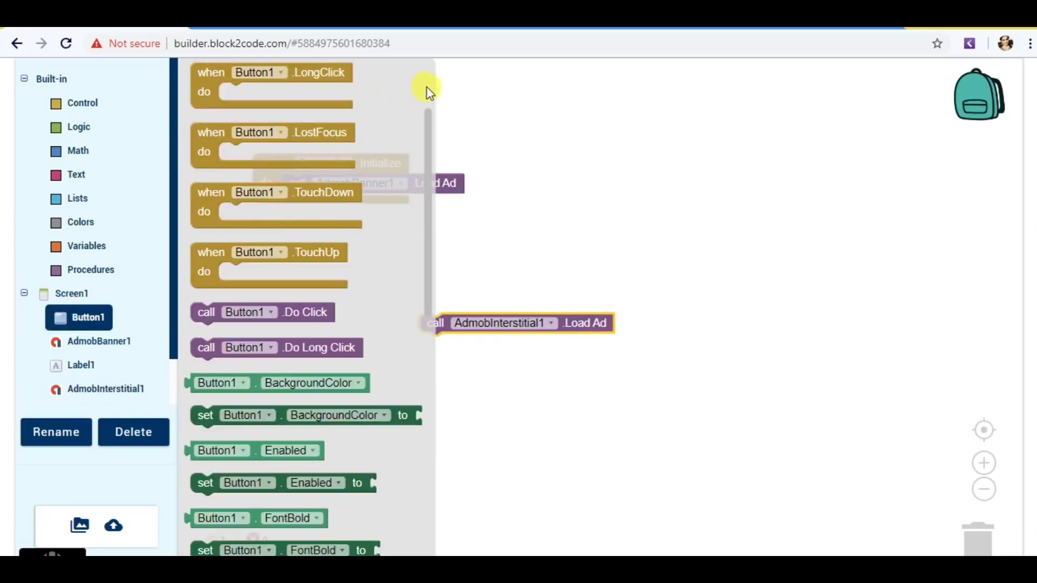
scroll(426, 92, up, 2)
drag(301, 88, 545, 287)
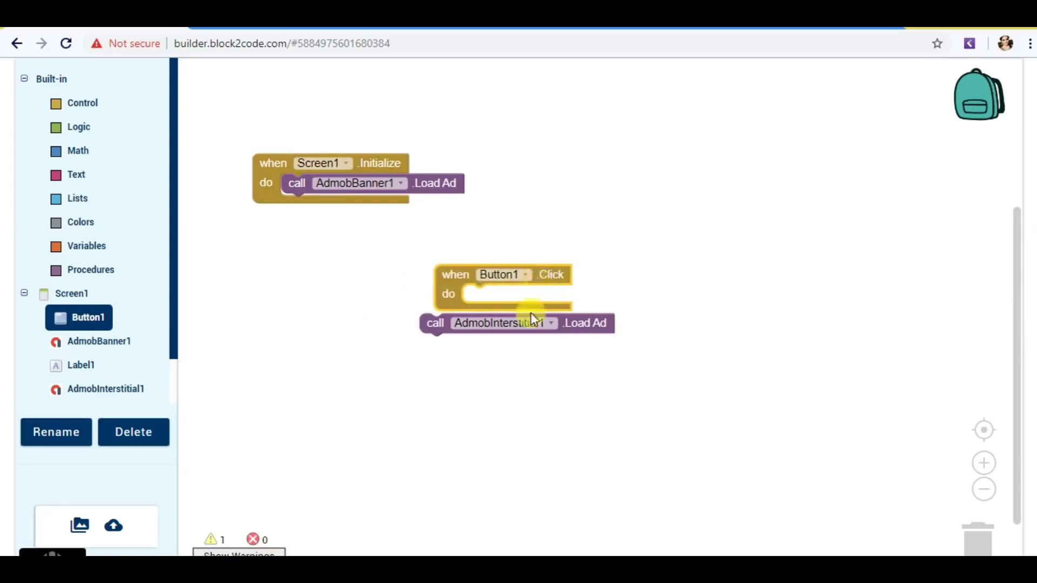
mouse_move(530, 322)
mouse_down()
mouse_move(578, 243)
mouse_move(579, 274)
mouse_up()
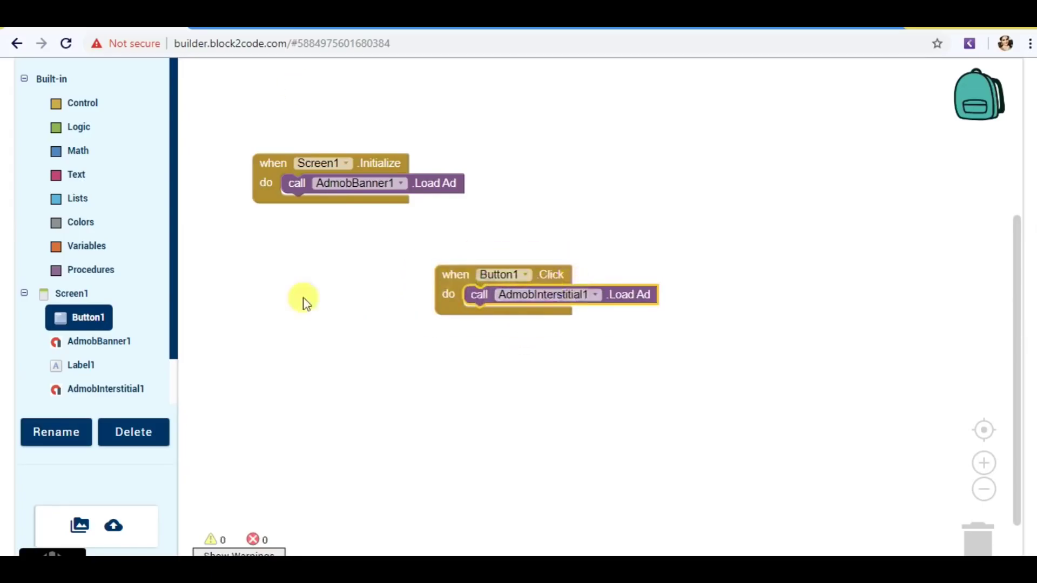
Step: Add AdmobInterstitial1.Shows an Ad after Load Ad inside Button1.Click
click(130, 389)
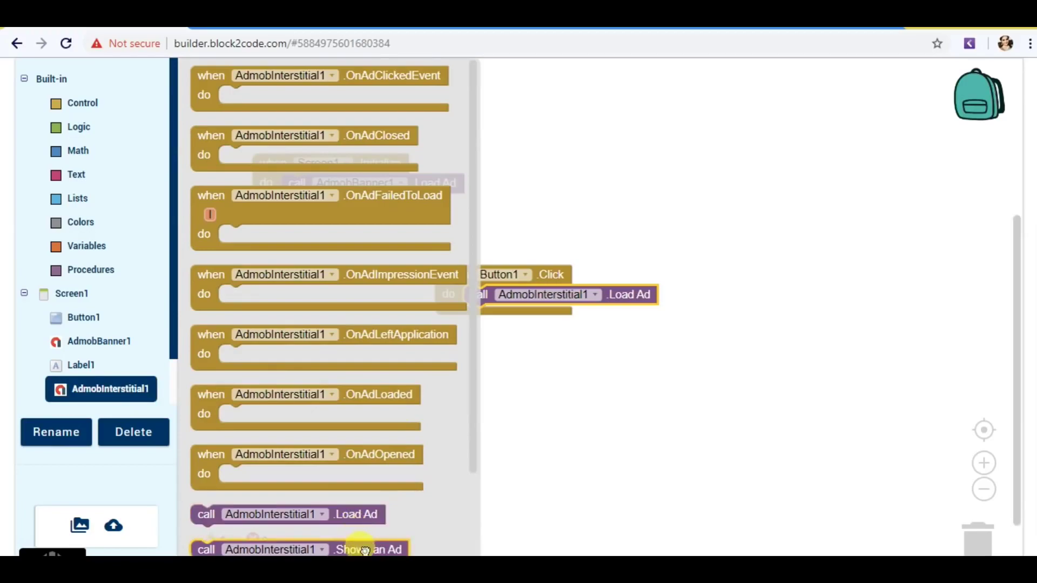
drag(369, 548, 639, 318)
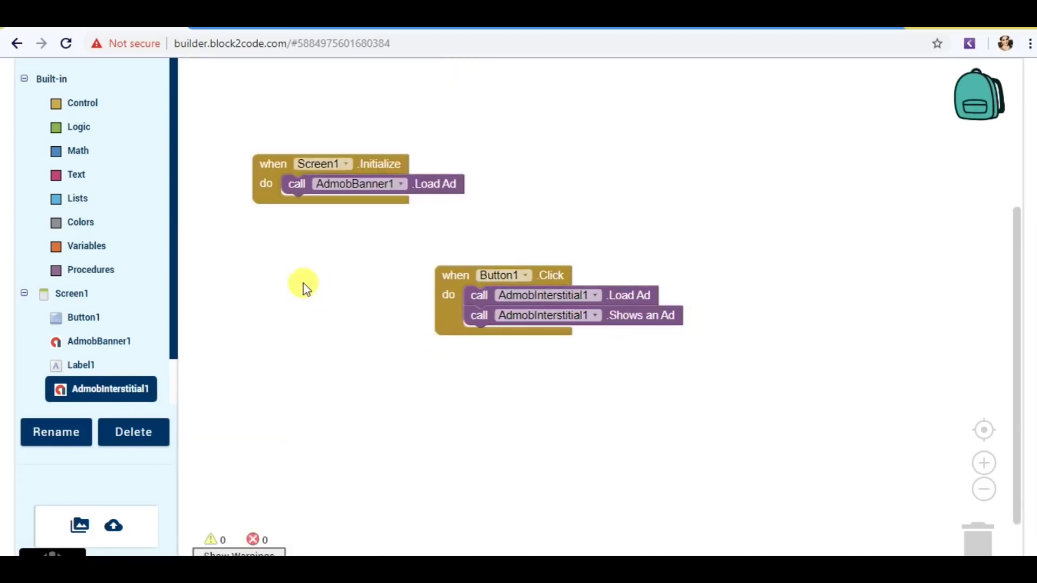
click(128, 393)
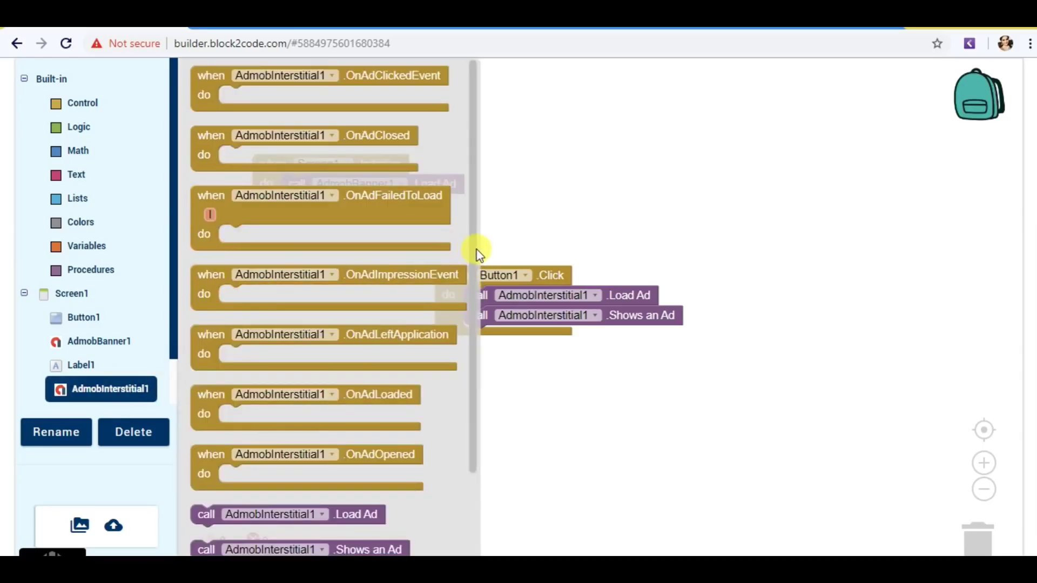
drag(477, 254, 475, 381)
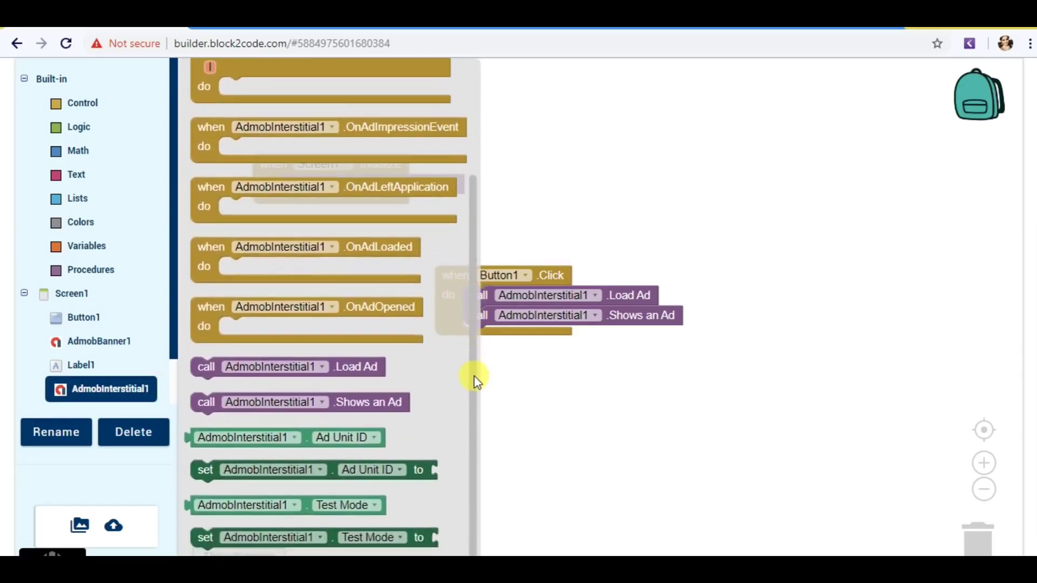
click(83, 350)
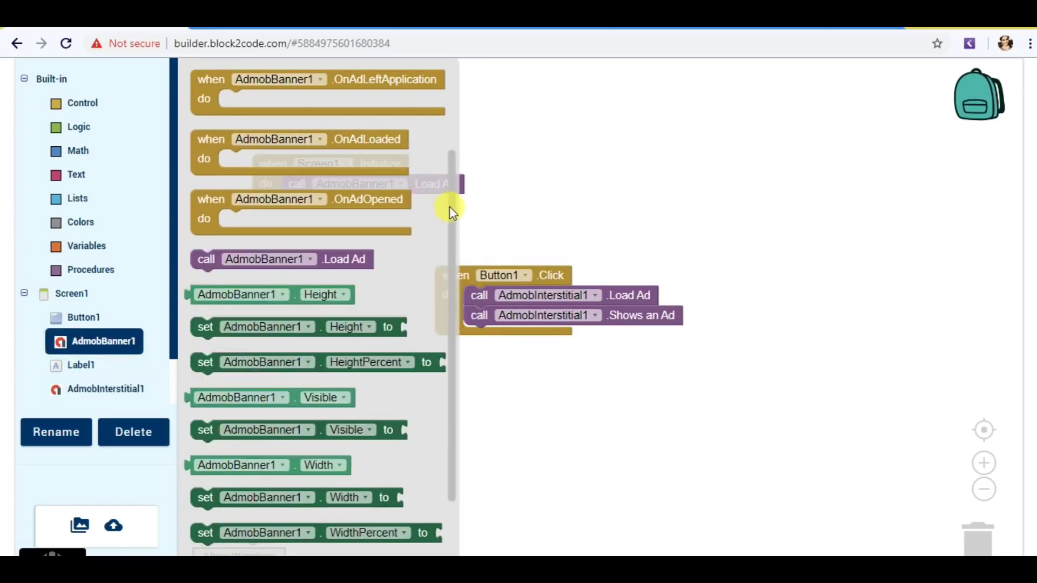
scroll(449, 206, down, 3)
click(669, 537)
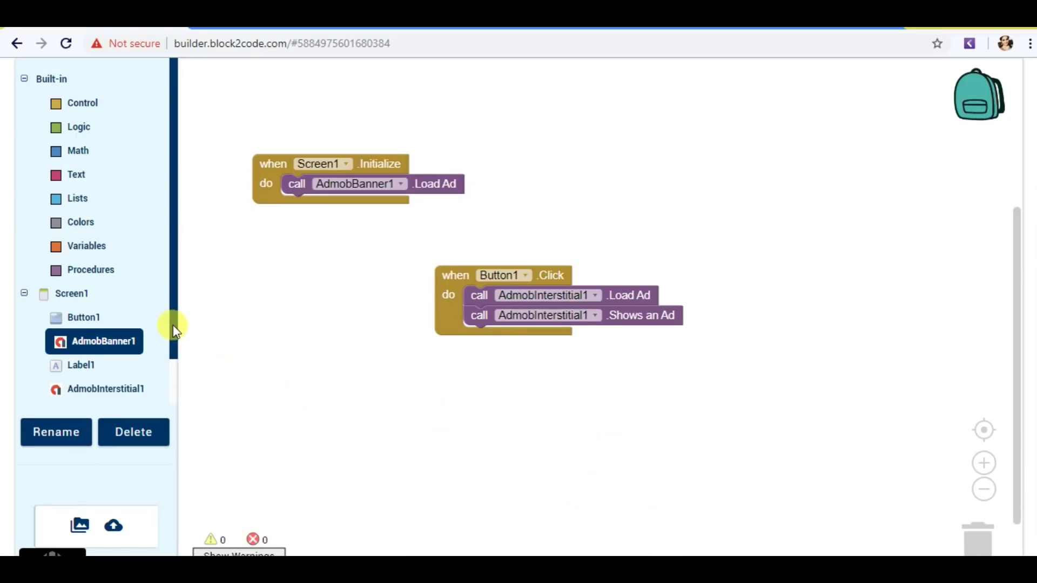
drag(173, 326, 174, 382)
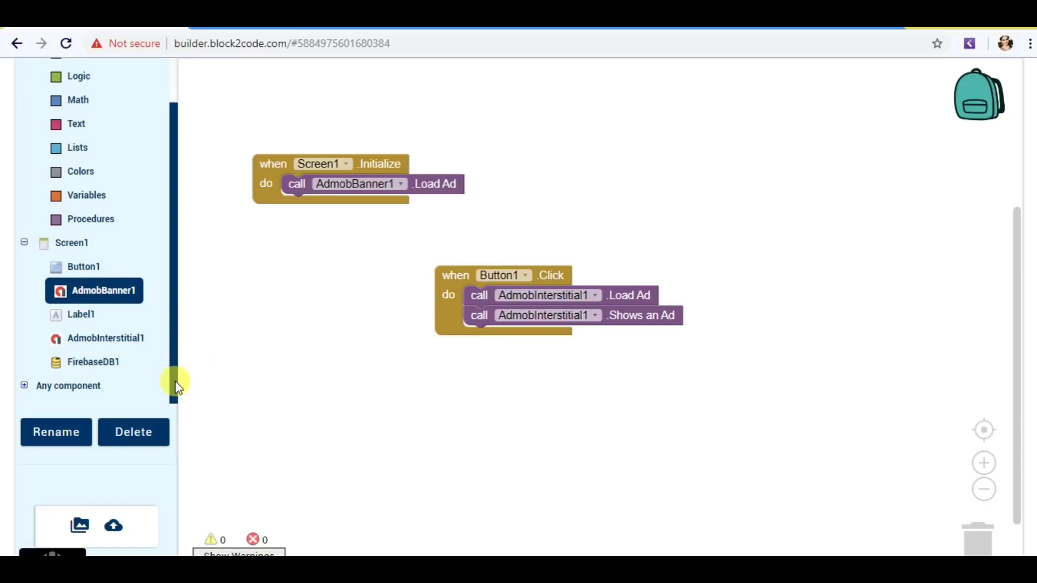
Step: Place a when FirebaseDB1.DataChanged block with an if-then inside it
click(101, 365)
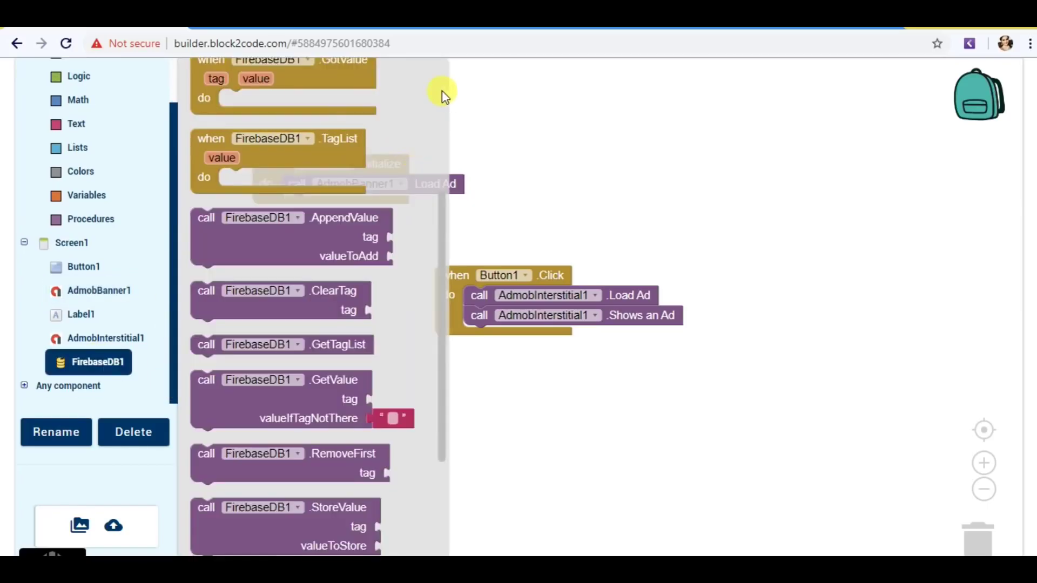
scroll(442, 94, up, 5)
click(351, 87)
drag(344, 81, 432, 372)
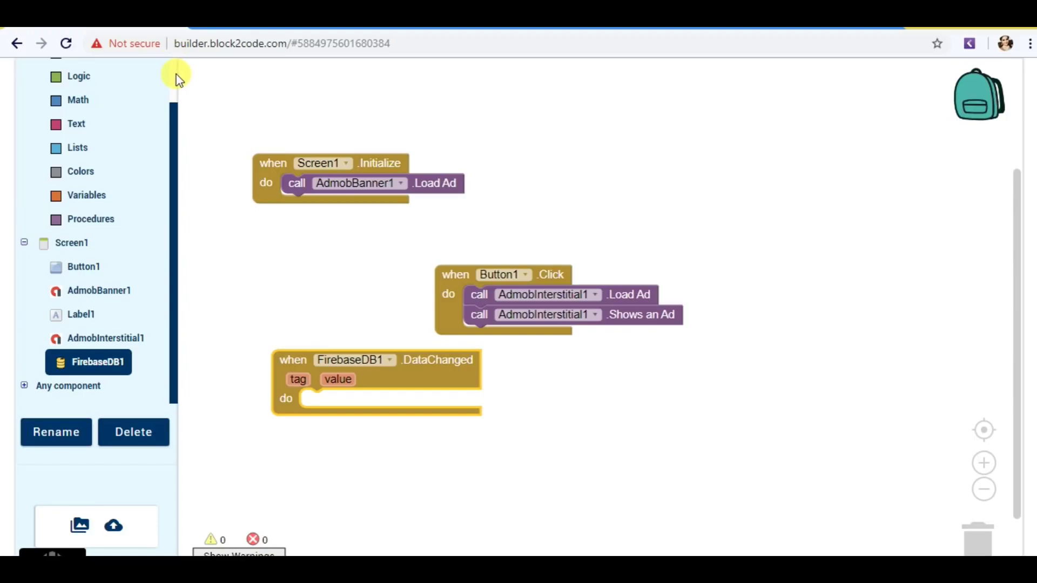
scroll(175, 74, up, 1)
click(87, 108)
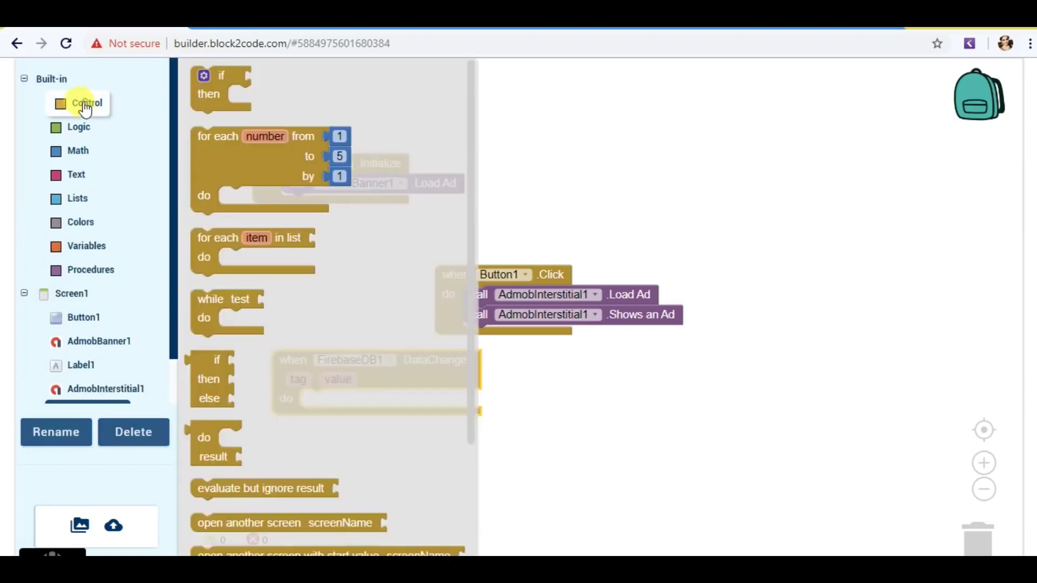
drag(216, 108, 333, 436)
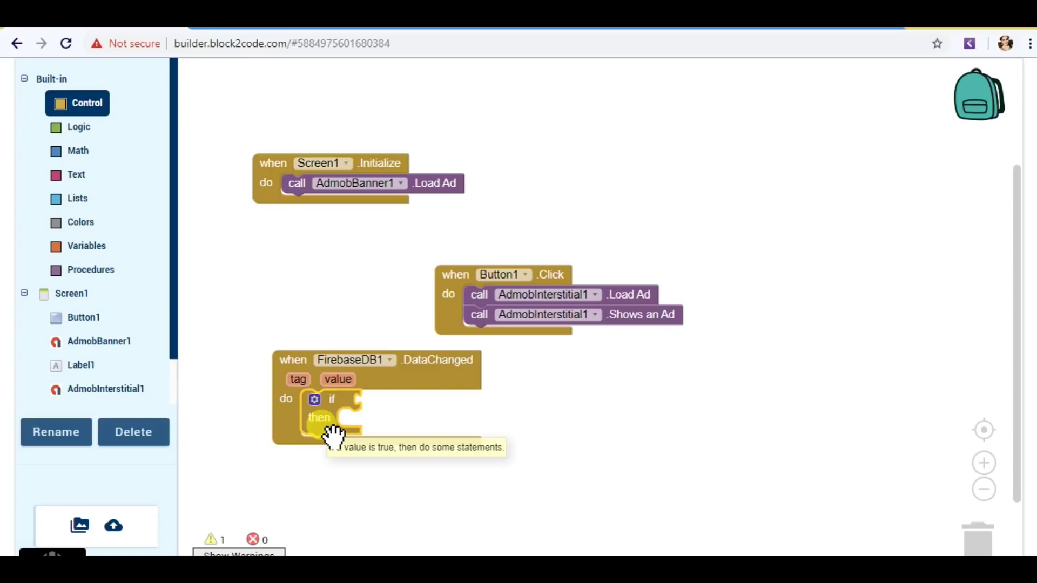
Step: Fill the if with an equals test comparing get tag to the text 'name'
click(81, 135)
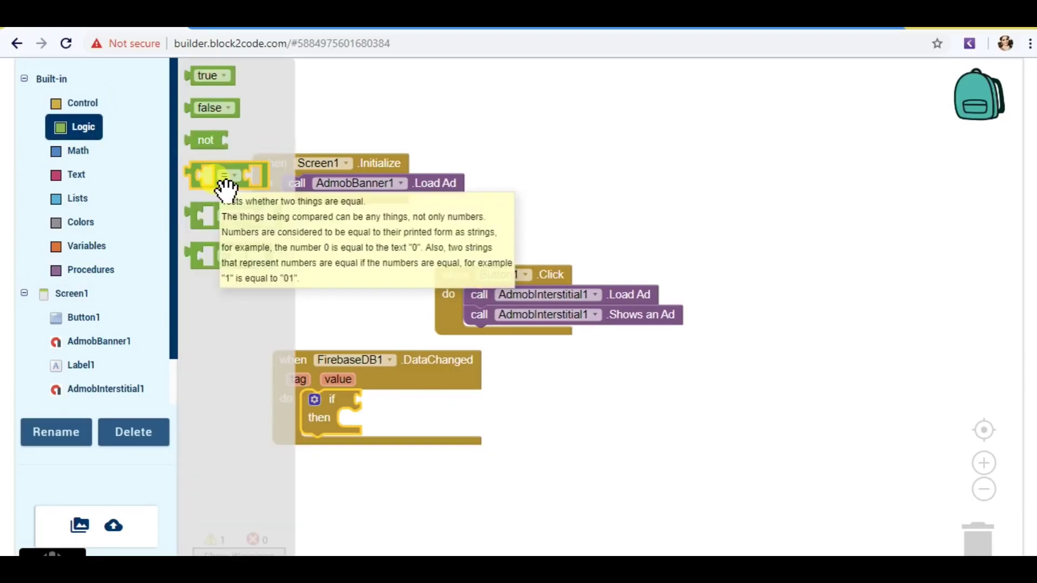
mouse_move(225, 186)
mouse_down()
mouse_move(339, 234)
mouse_move(407, 416)
mouse_up()
click(589, 420)
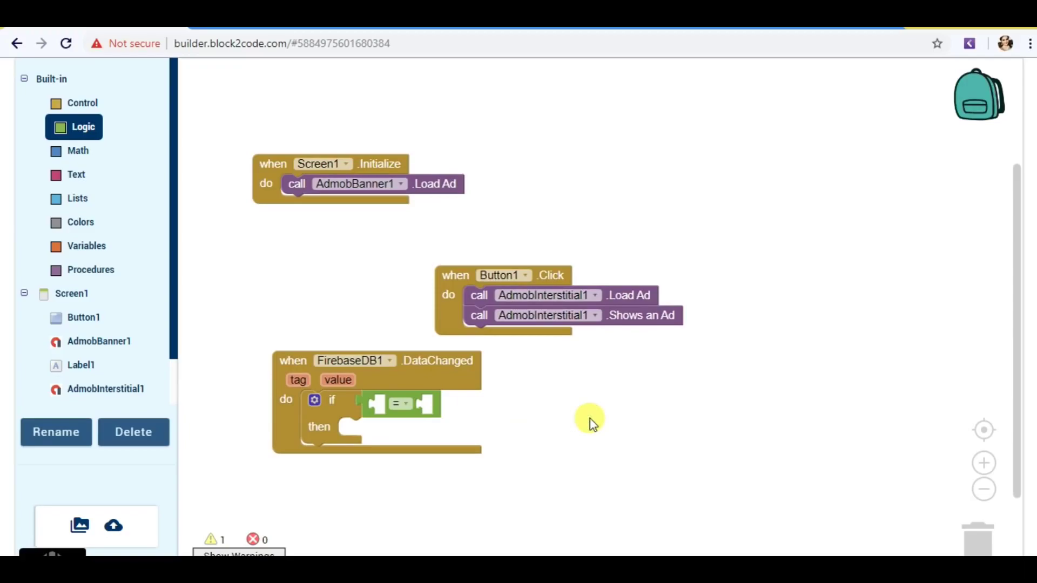
click(297, 381)
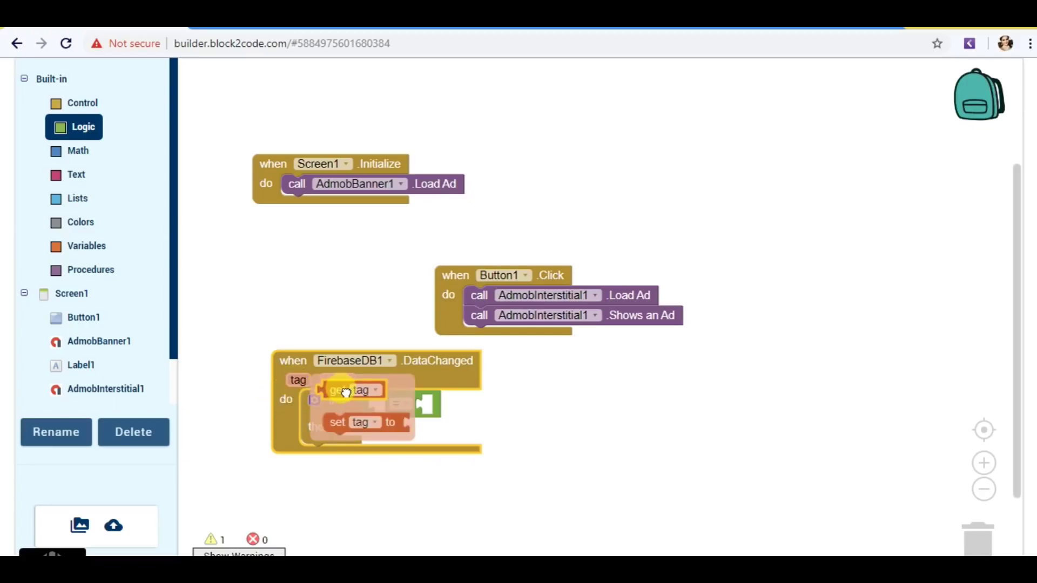
mouse_move(340, 389)
mouse_down()
mouse_move(374, 414)
mouse_move(408, 414)
mouse_up()
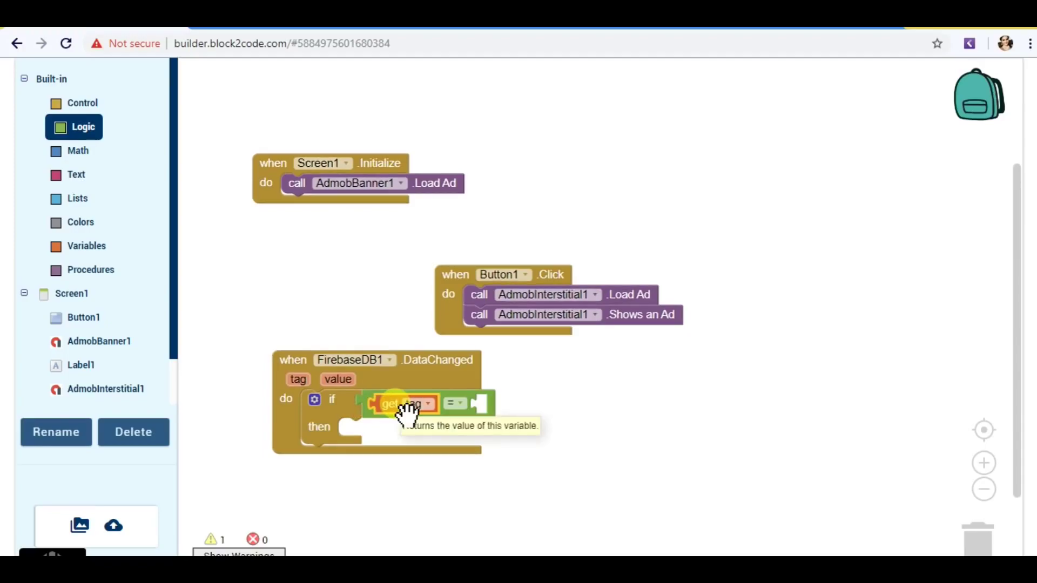
click(80, 176)
click(217, 80)
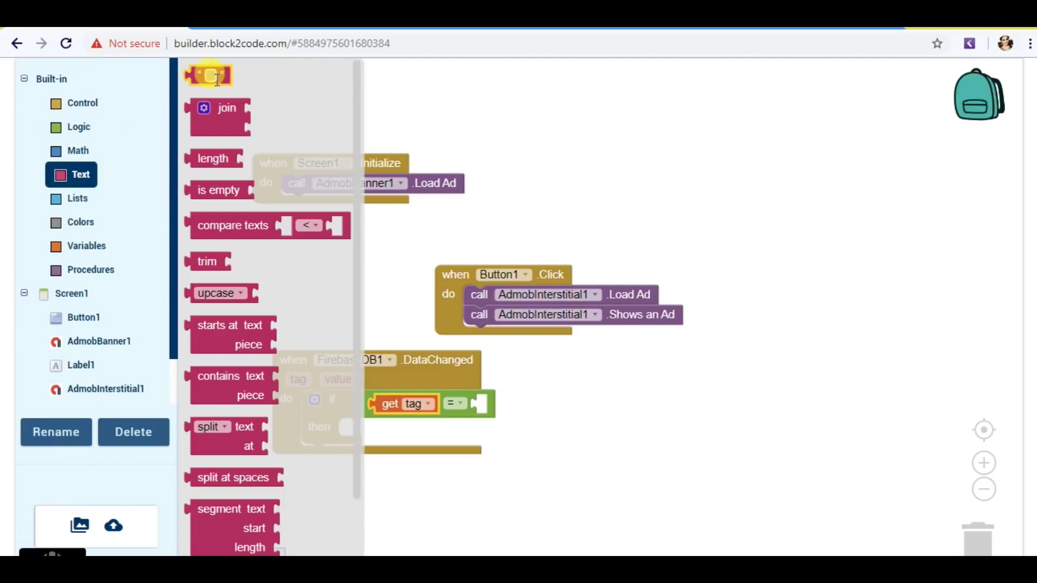
drag(217, 79, 510, 411)
click(498, 403)
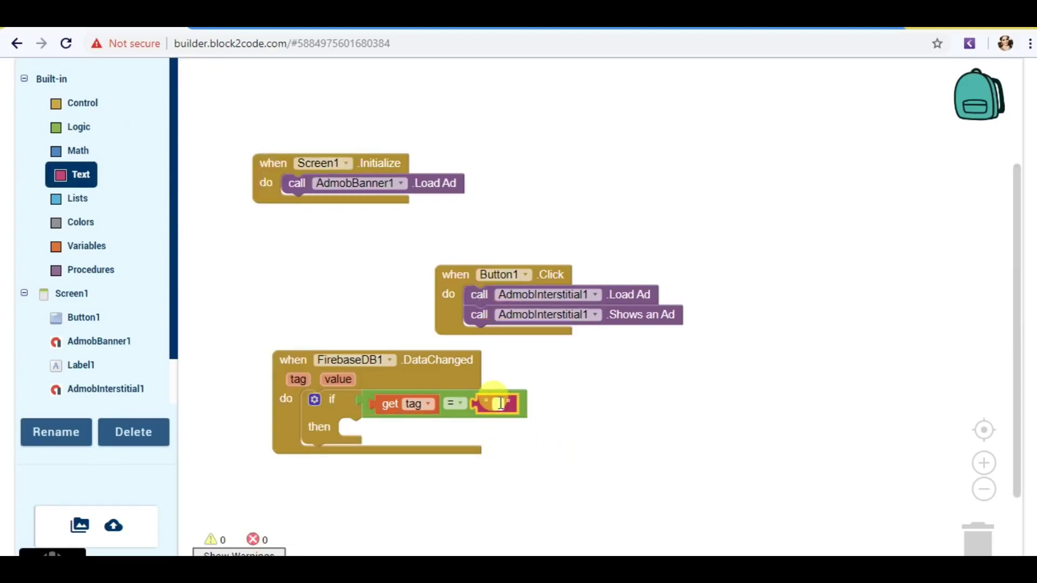
text(name)
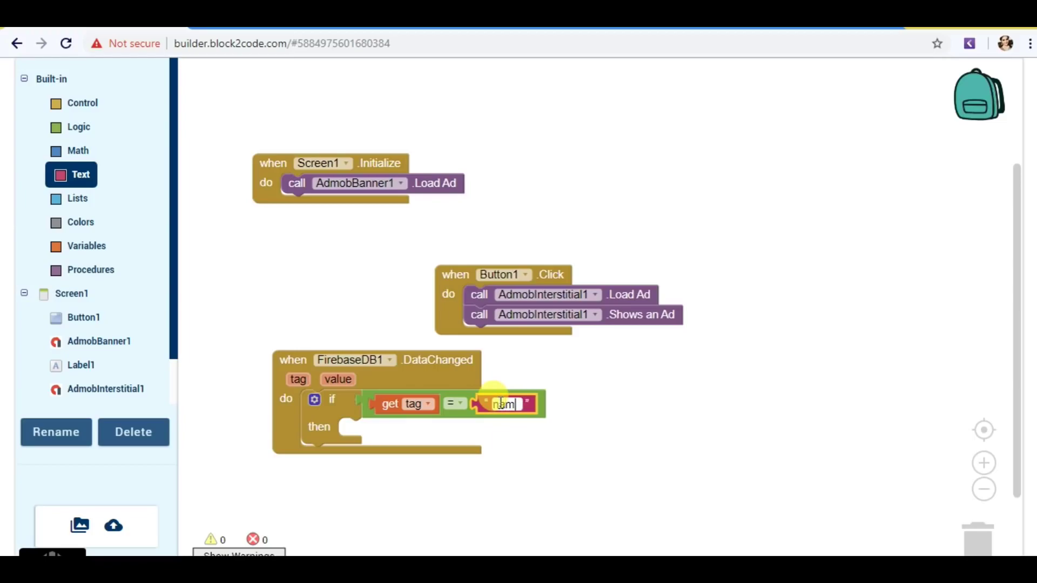
click(618, 444)
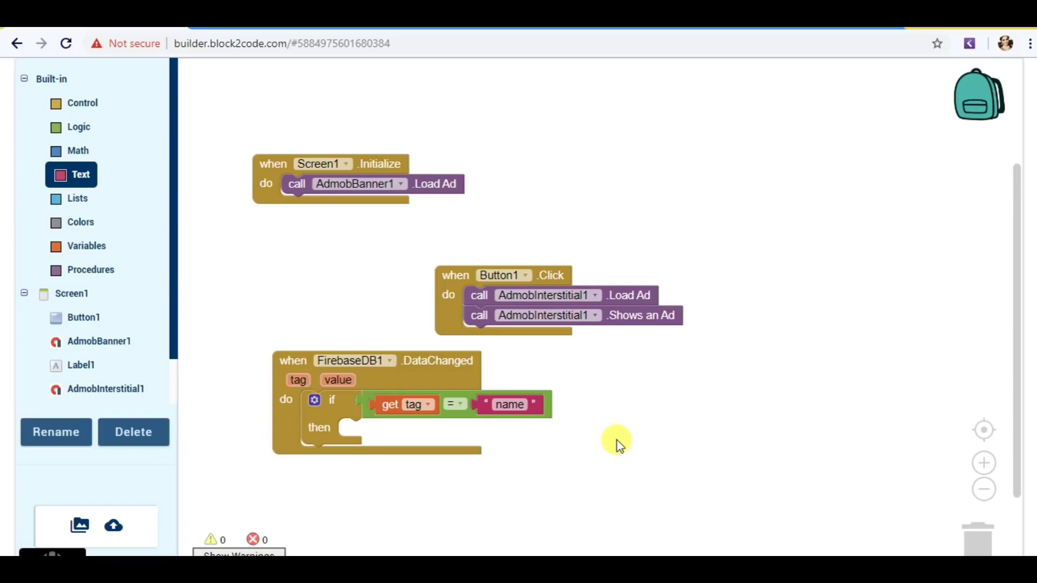
Step: Snap a set AdmobBanner1.Ad Unit ID block into the then branch of the name check
click(115, 343)
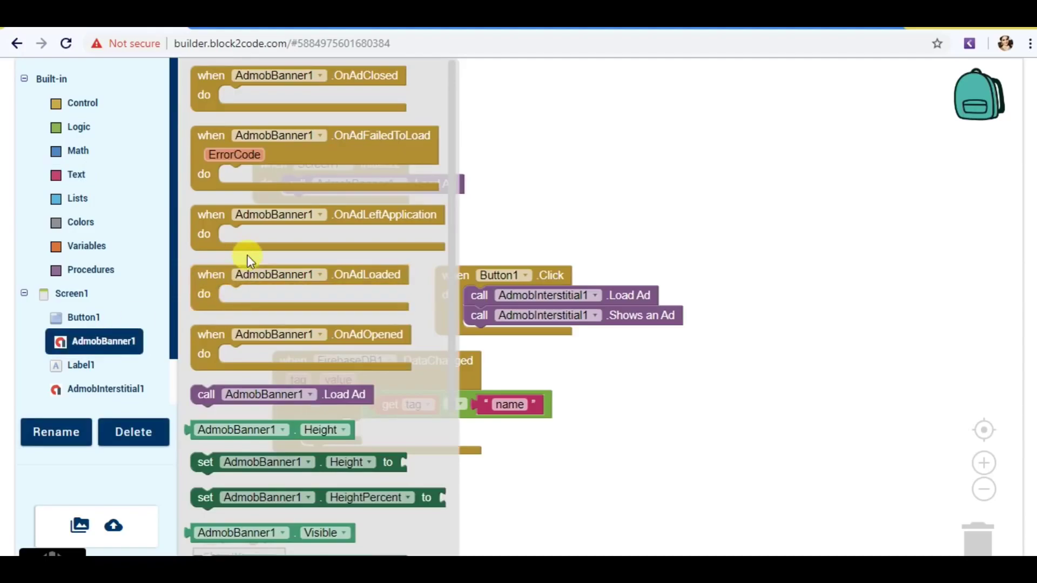
click(413, 327)
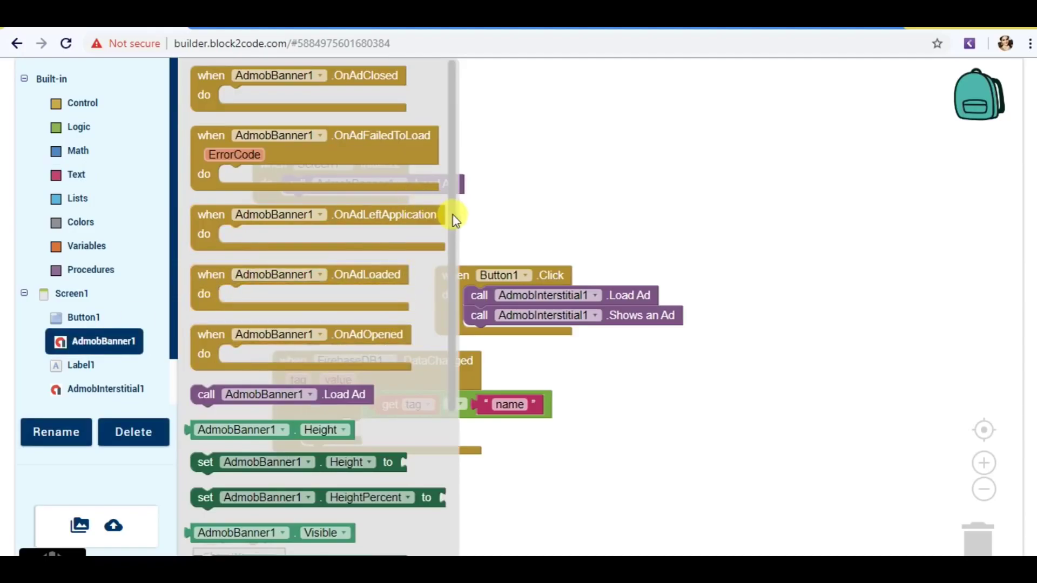
drag(454, 219, 450, 381)
click(378, 492)
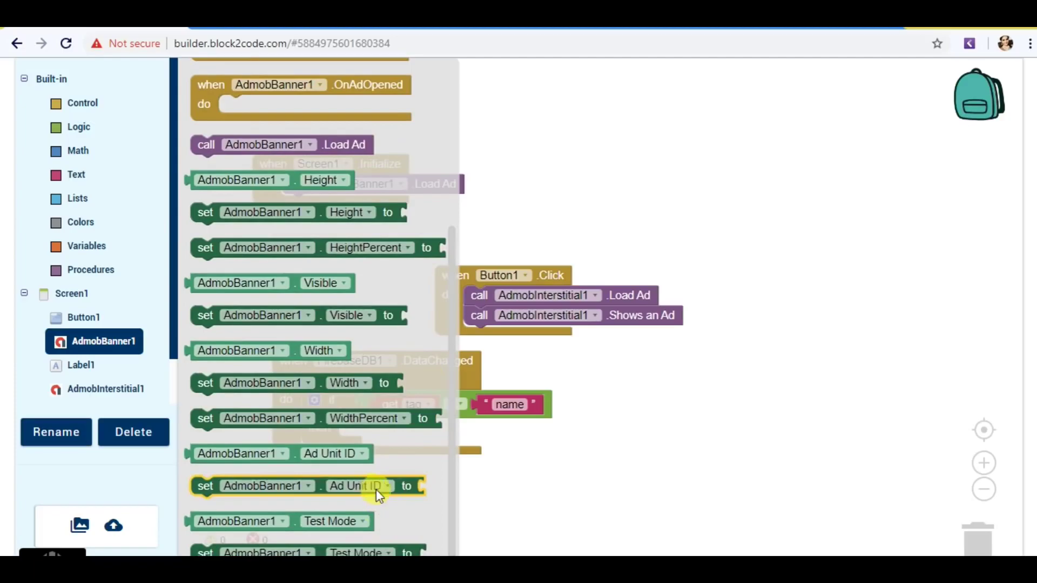
drag(376, 491, 378, 492)
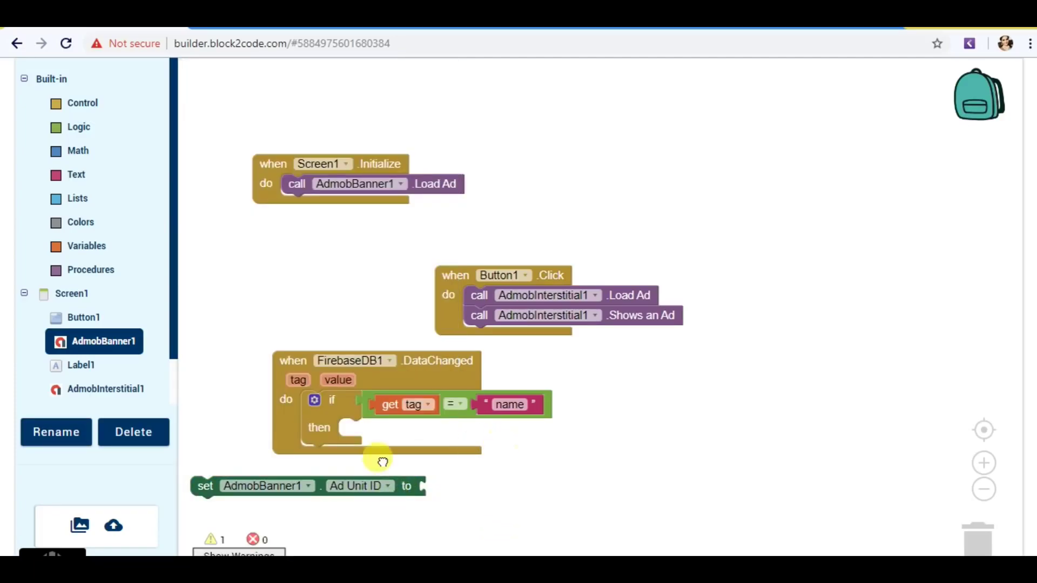
drag(309, 492, 463, 431)
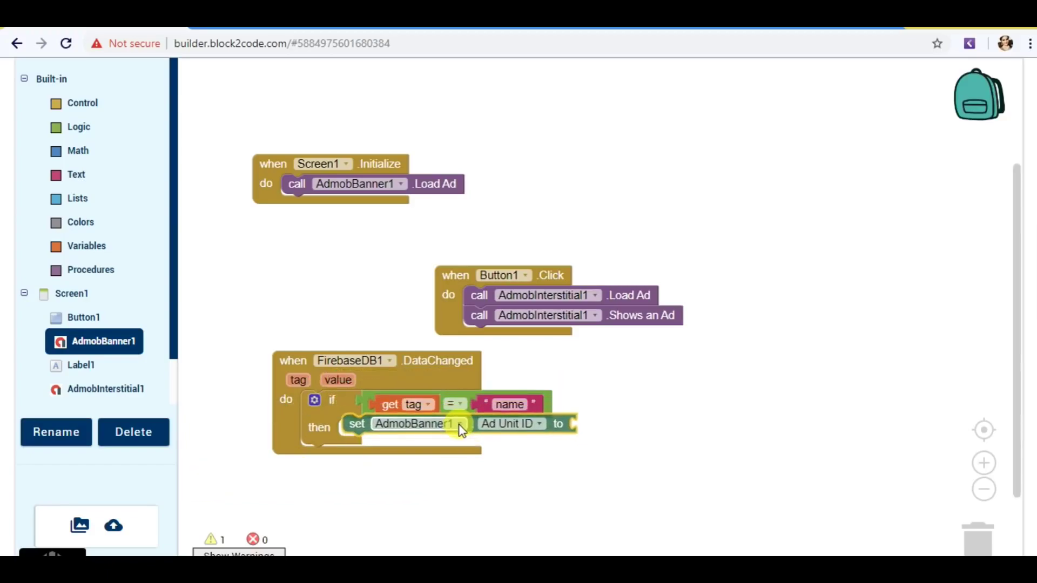
drag(461, 430, 460, 430)
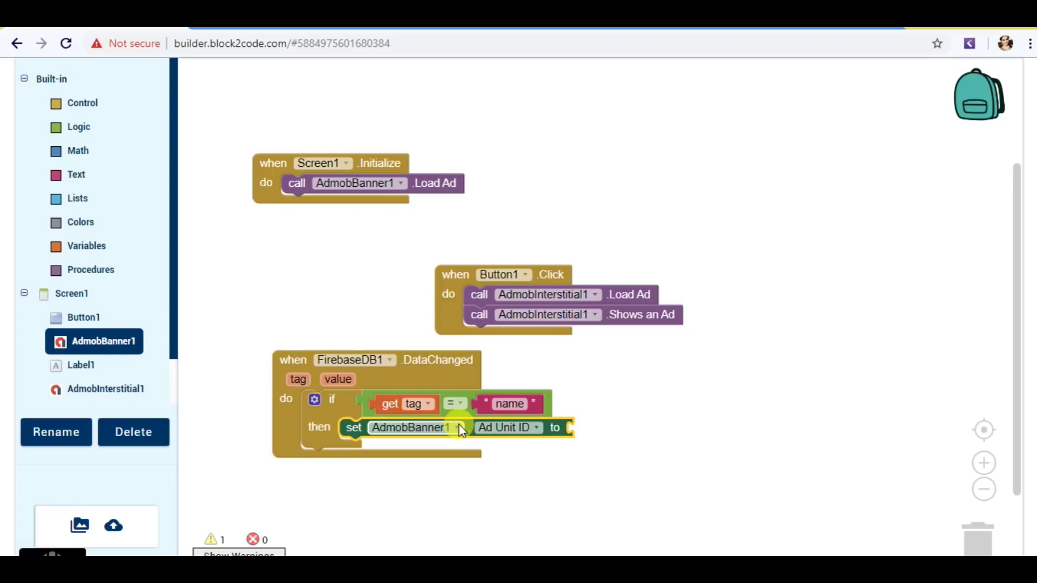
Step: Add set Label1.Text below it and plug get value into both setters
click(297, 384)
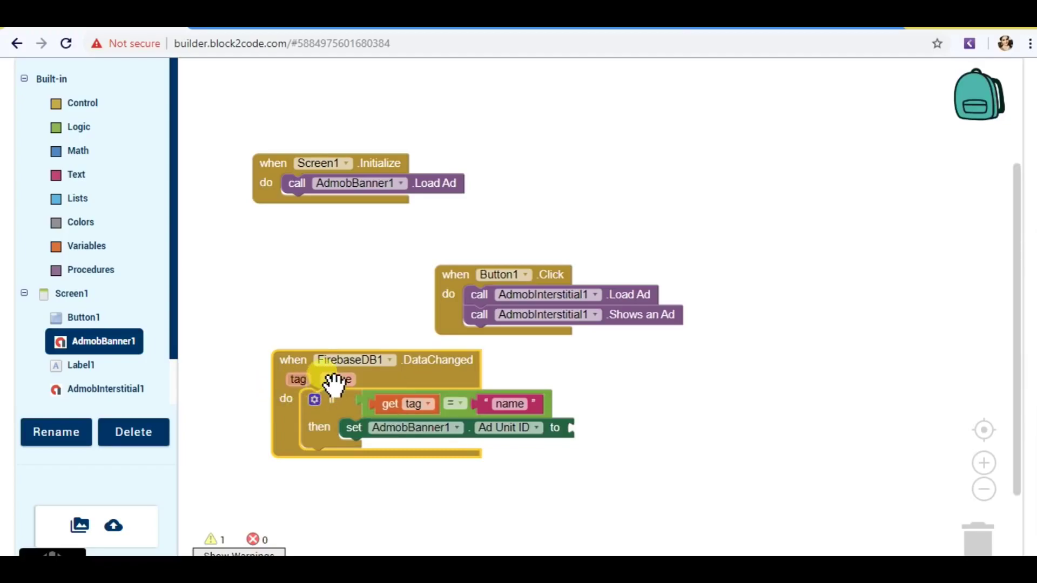
mouse_move(338, 379)
drag(386, 392, 594, 432)
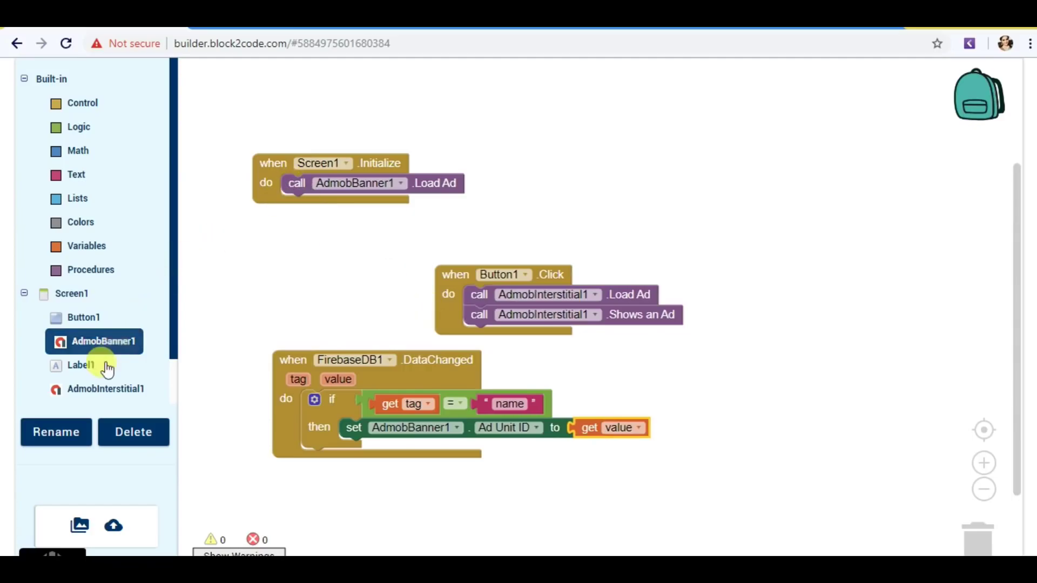
click(86, 365)
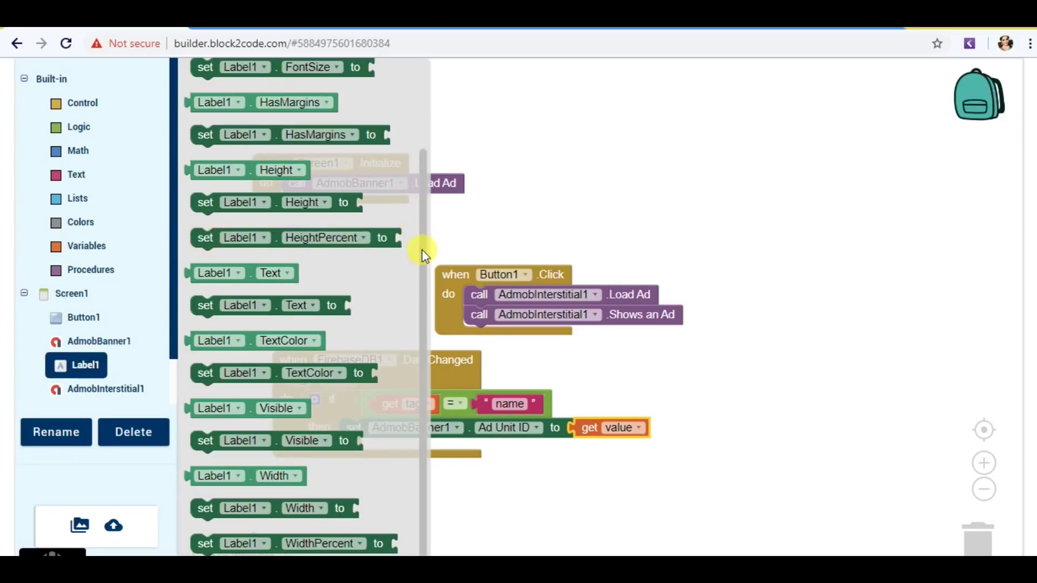
mouse_move(303, 310)
mouse_down()
mouse_move(515, 442)
mouse_move(464, 464)
mouse_up()
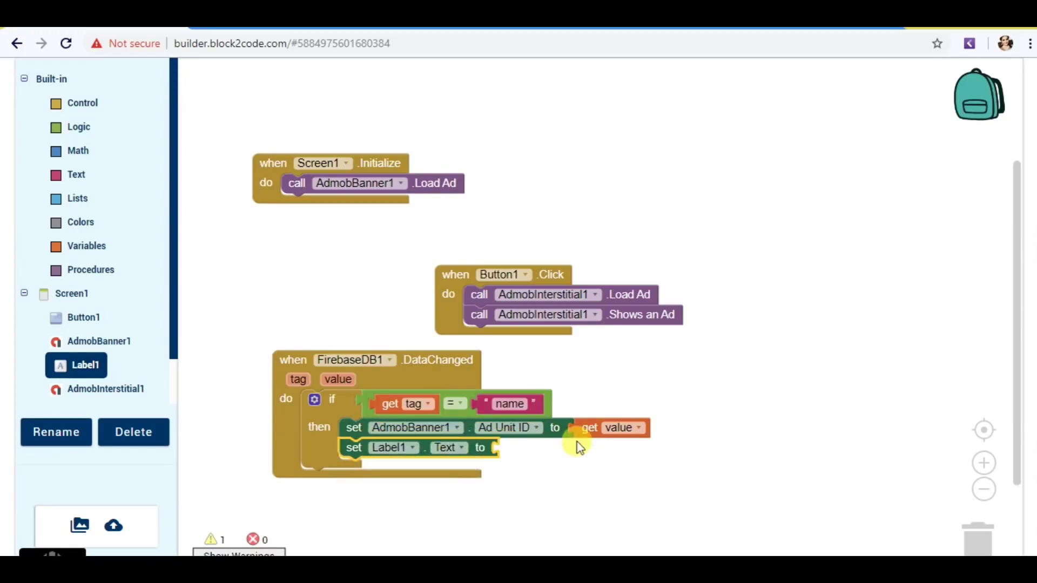
click(604, 432)
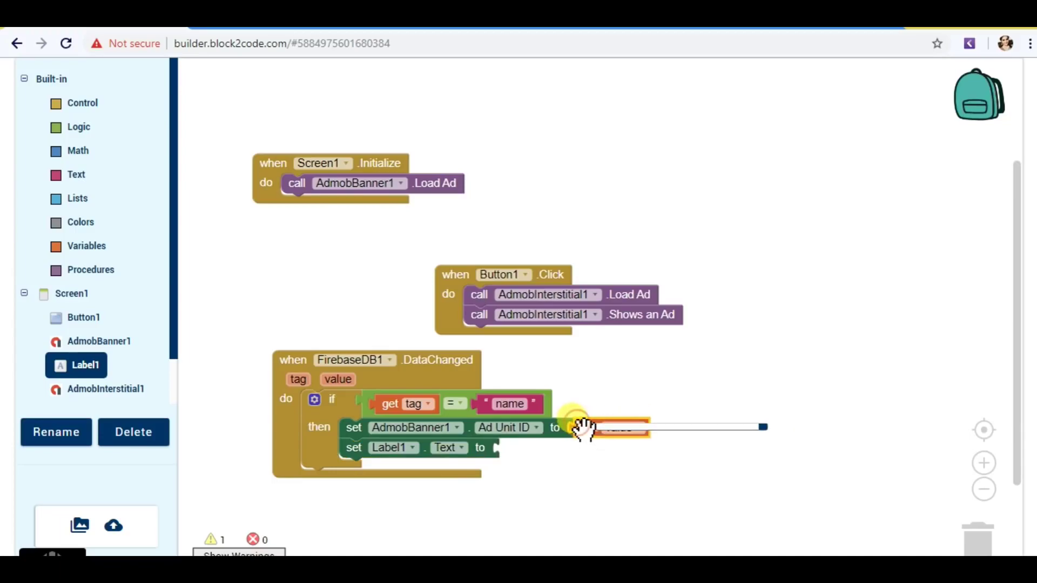
drag(584, 430, 578, 426)
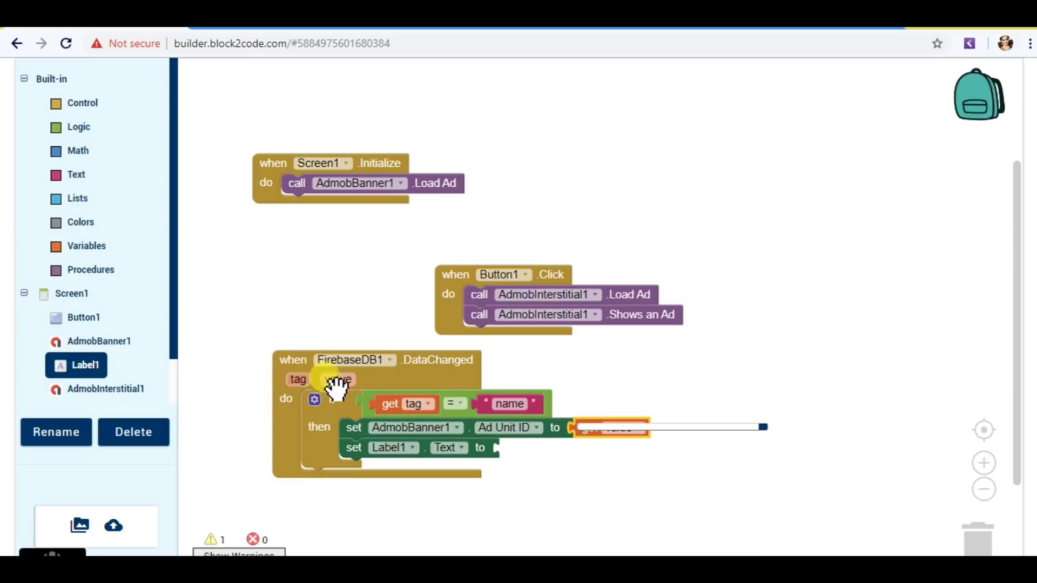
drag(413, 389, 540, 454)
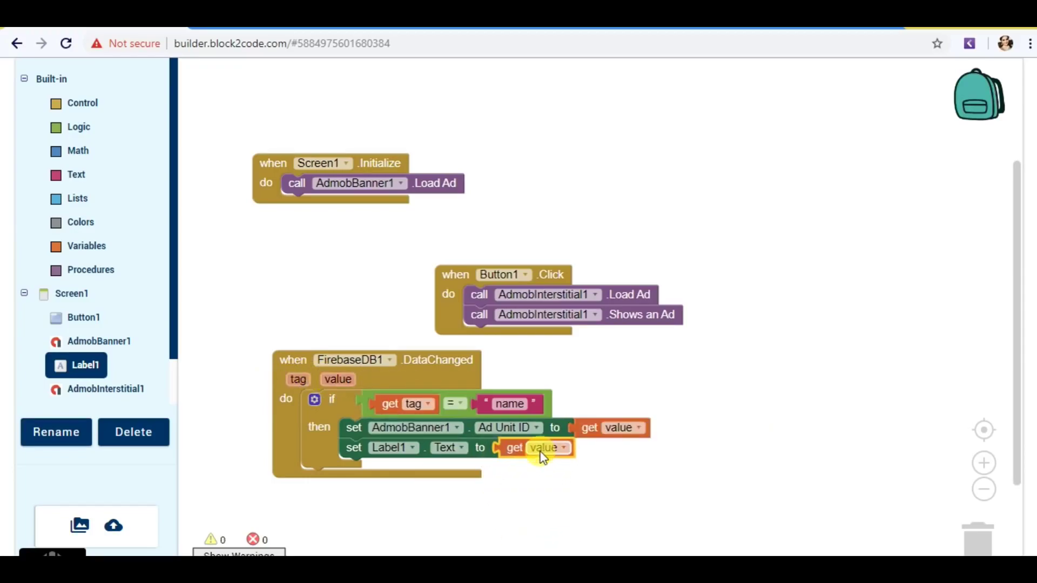
click(794, 435)
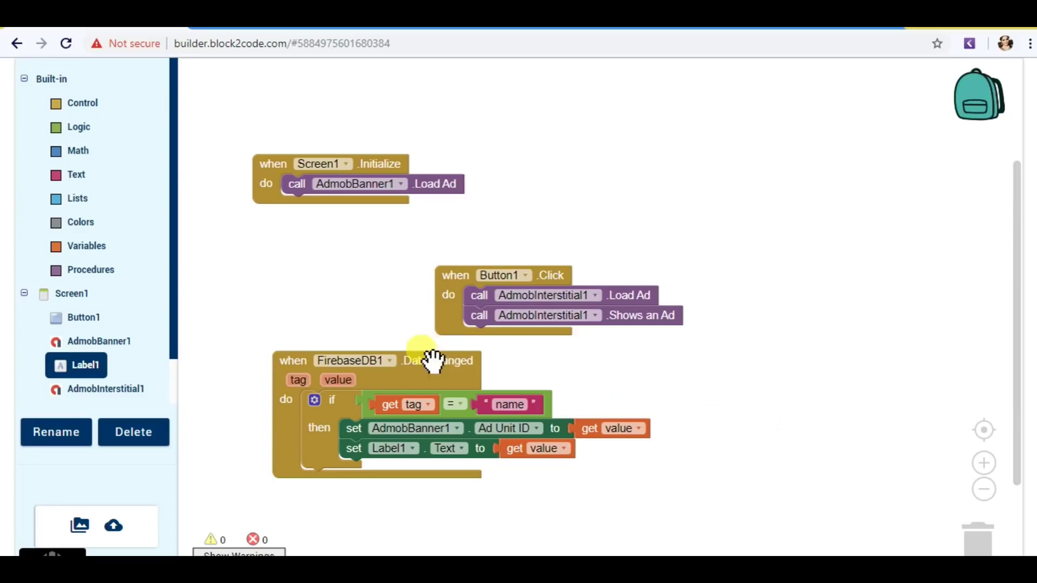
Step: Move the DataChanged handler to the top and add an if/then block below the first if
click(282, 362)
drag(282, 362, 528, 93)
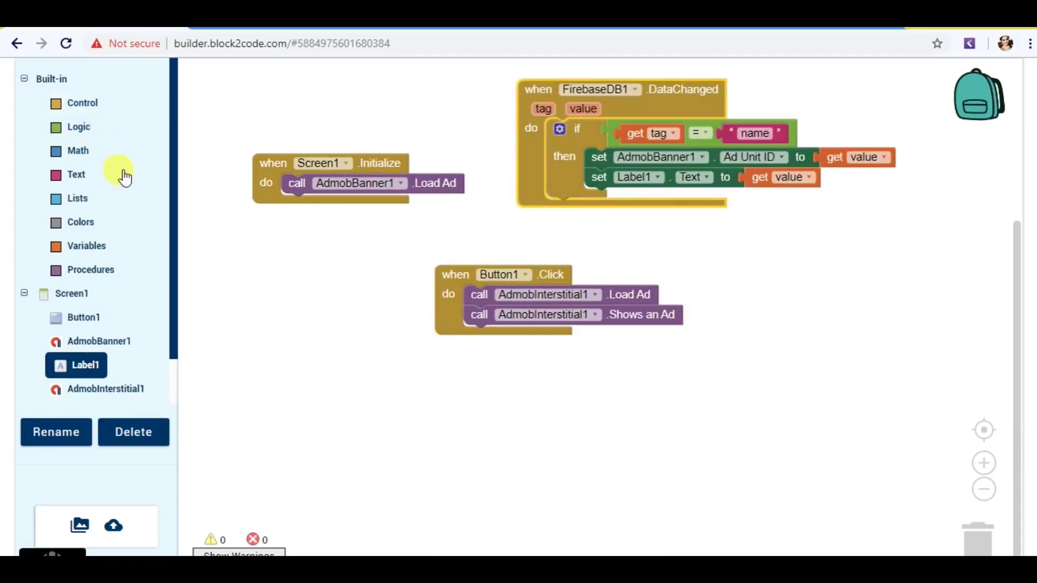
click(96, 103)
click(448, 98)
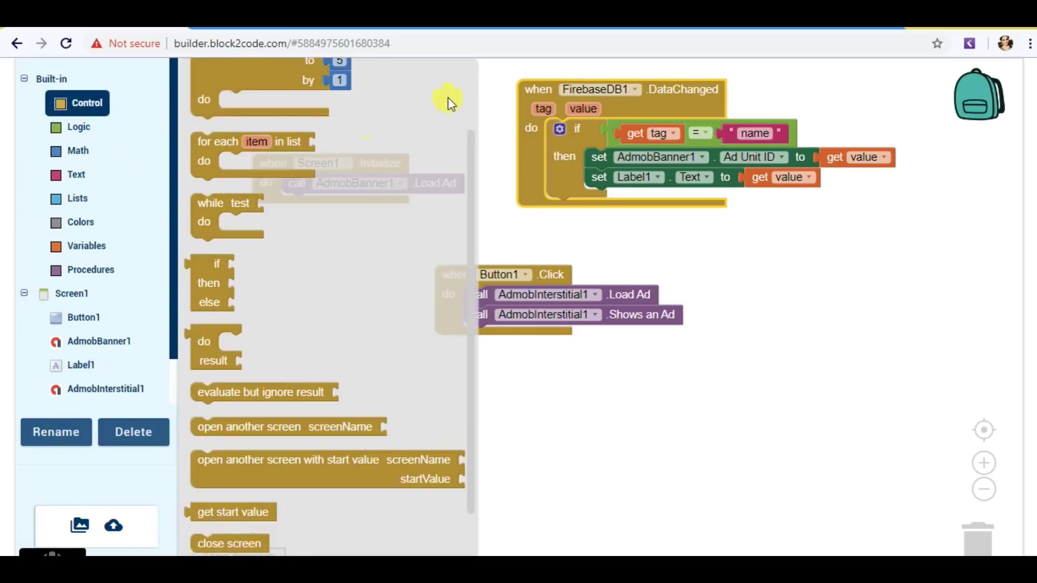
click(477, 81)
click(478, 81)
scroll(473, 78, up, 3)
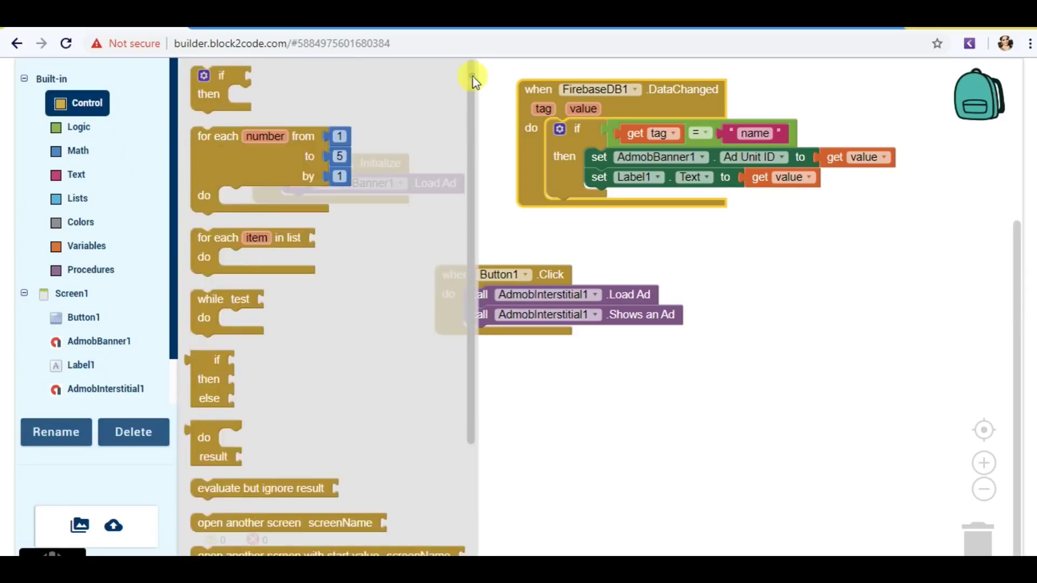
drag(222, 85, 218, 82)
click(620, 224)
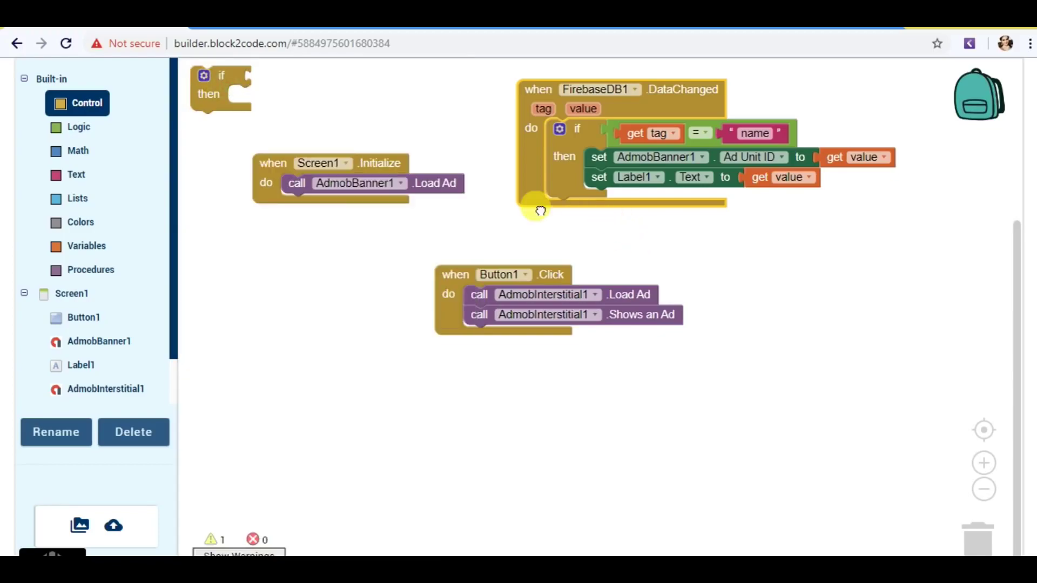
click(211, 89)
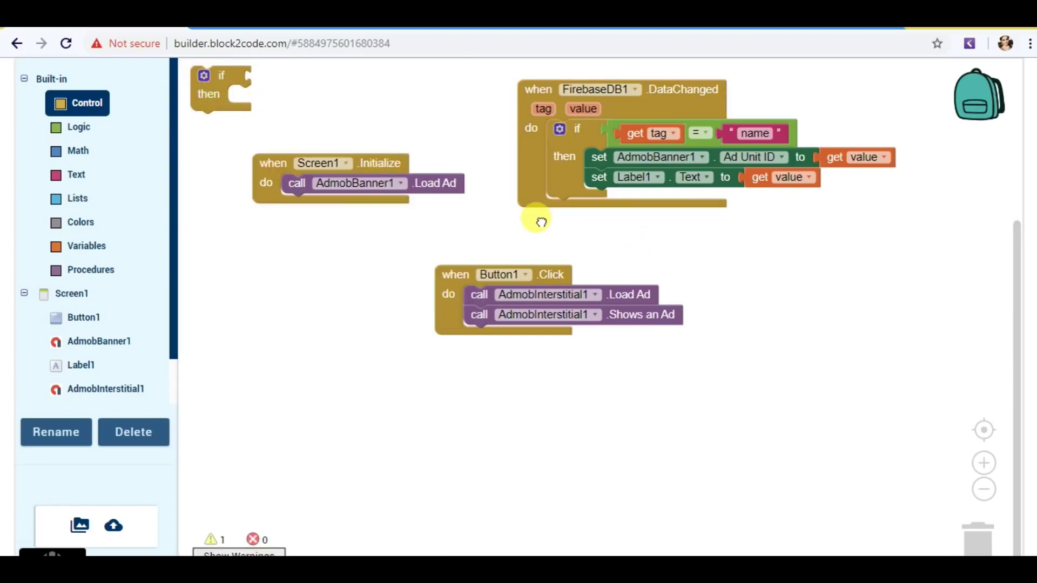
mouse_move(230, 86)
mouse_down()
mouse_move(700, 269)
mouse_move(701, 258)
mouse_up()
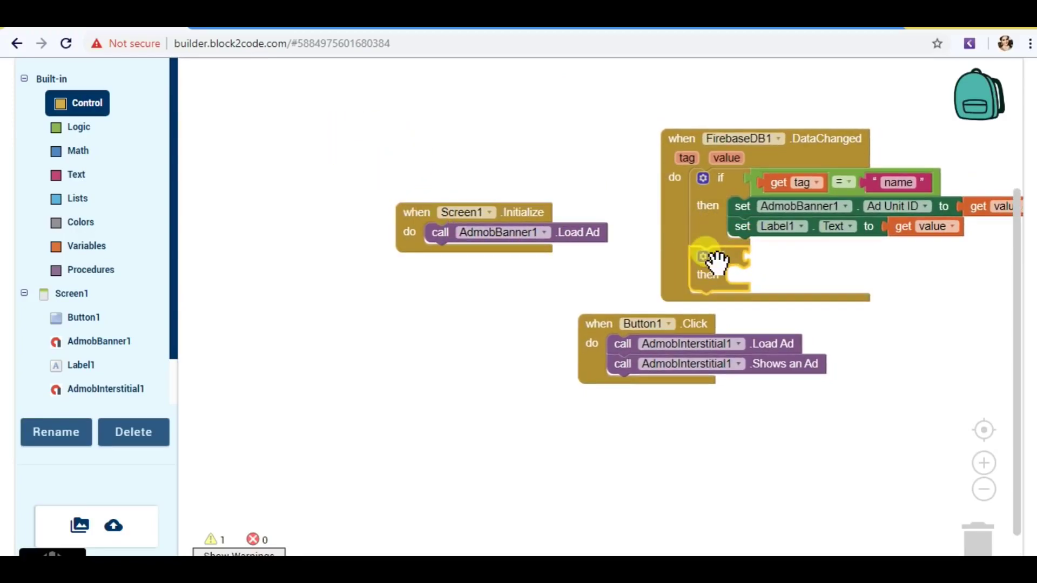
click(675, 190)
Step: Arrange DataChanged left-centre, Screen1 Initialize top right and Button1 Click upper right
drag(675, 190, 296, 243)
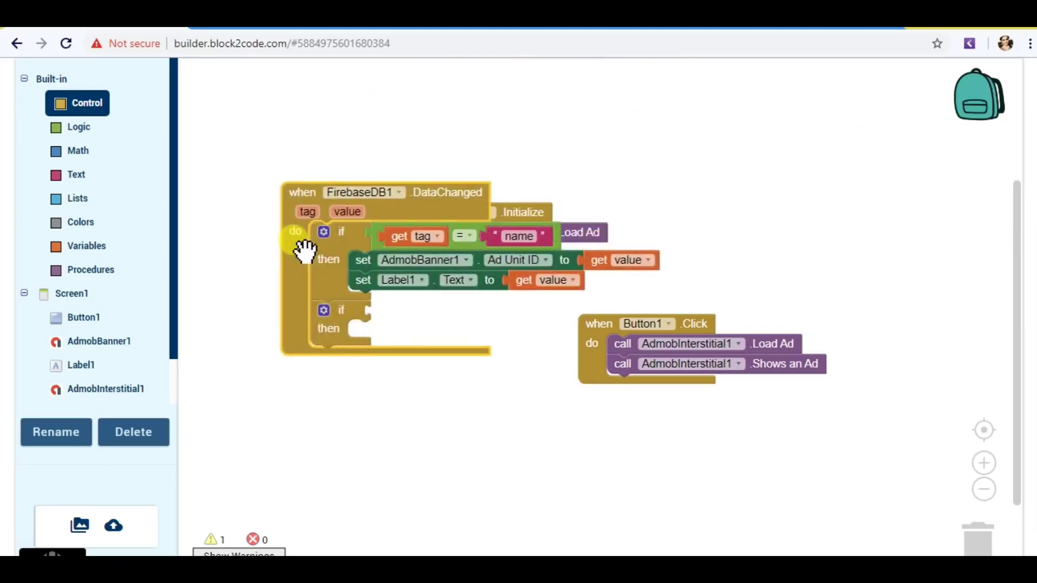
drag(552, 208, 794, 91)
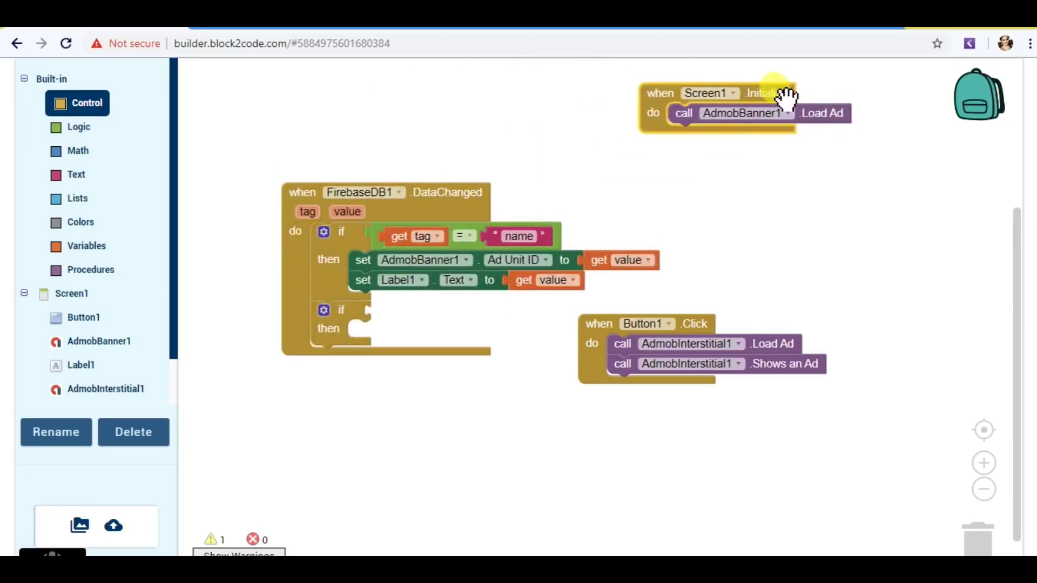
drag(599, 340, 750, 198)
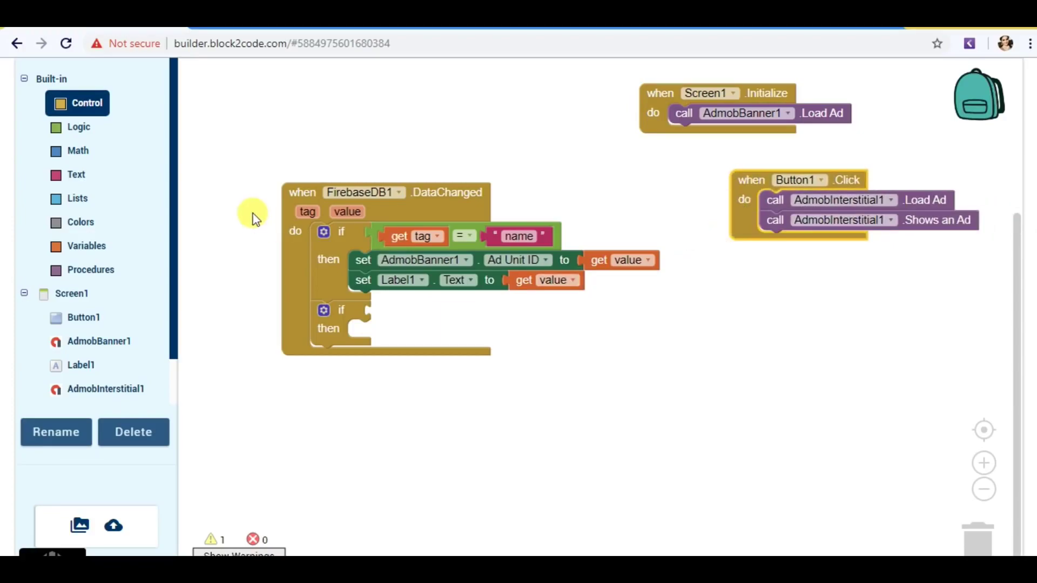
Step: Give the second if a get tag = "new" comparison, copying and editing the "name" text block
click(84, 127)
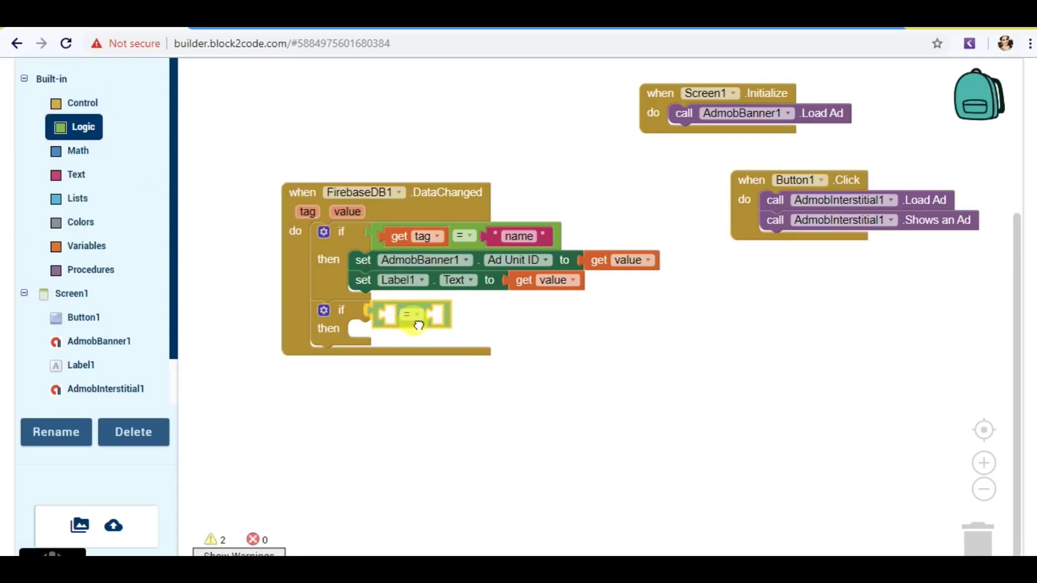
drag(243, 191, 425, 330)
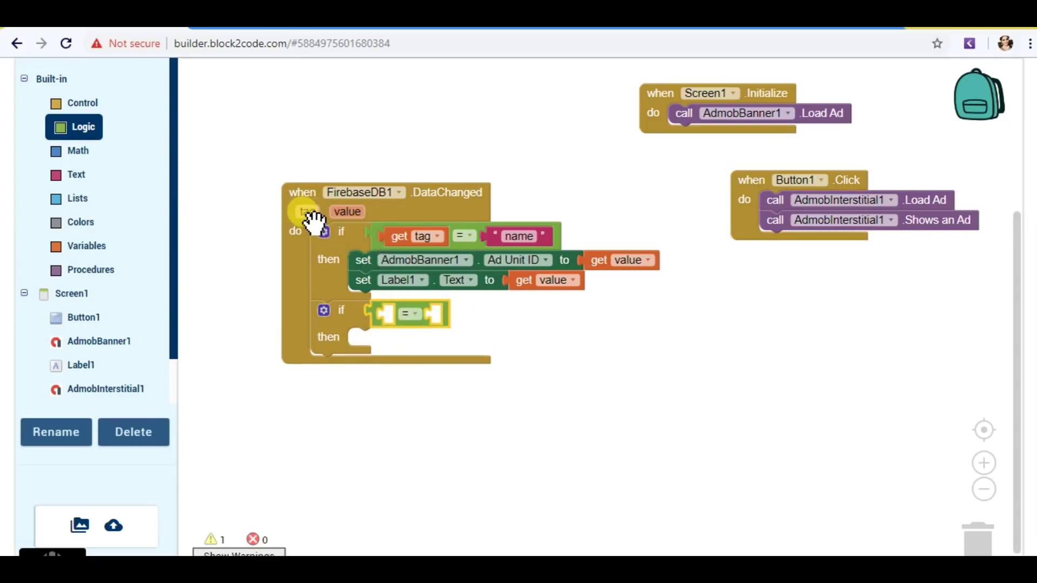
mouse_move(307, 211)
drag(346, 222, 402, 324)
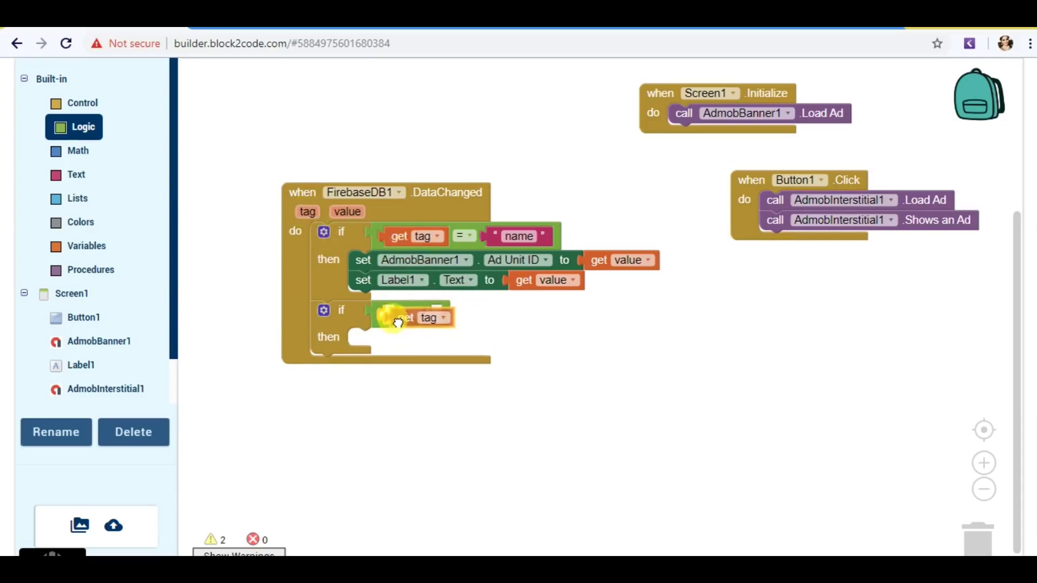
right_click(500, 241)
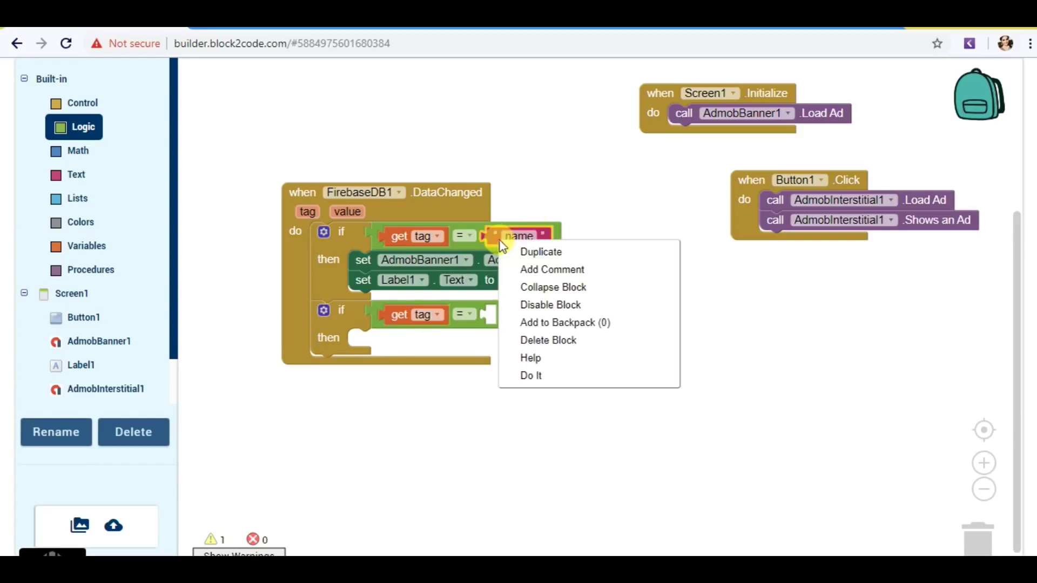
click(541, 252)
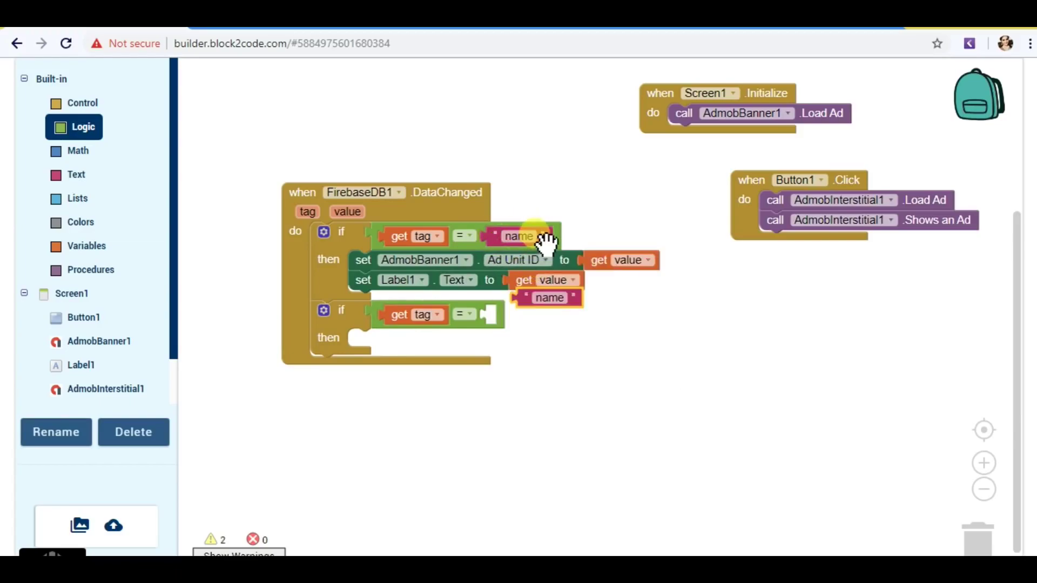
drag(521, 300, 500, 318)
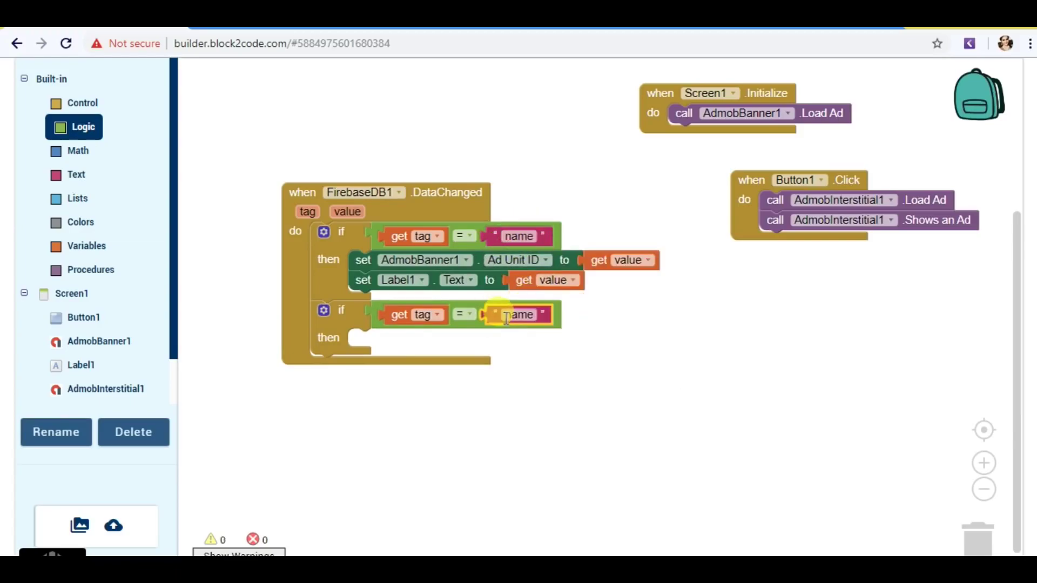
click(519, 314)
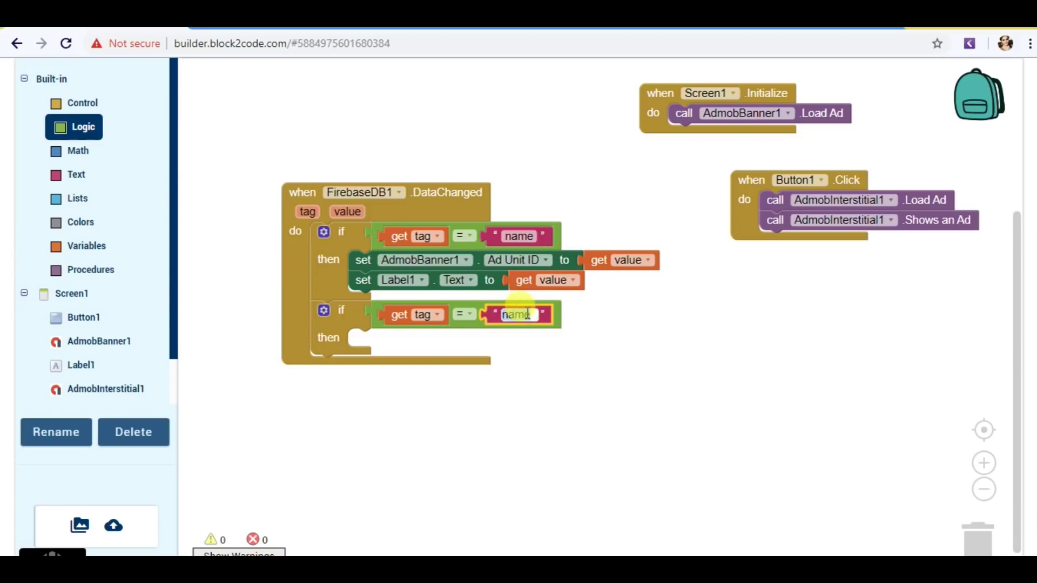
key(BackSpace)
click(594, 402)
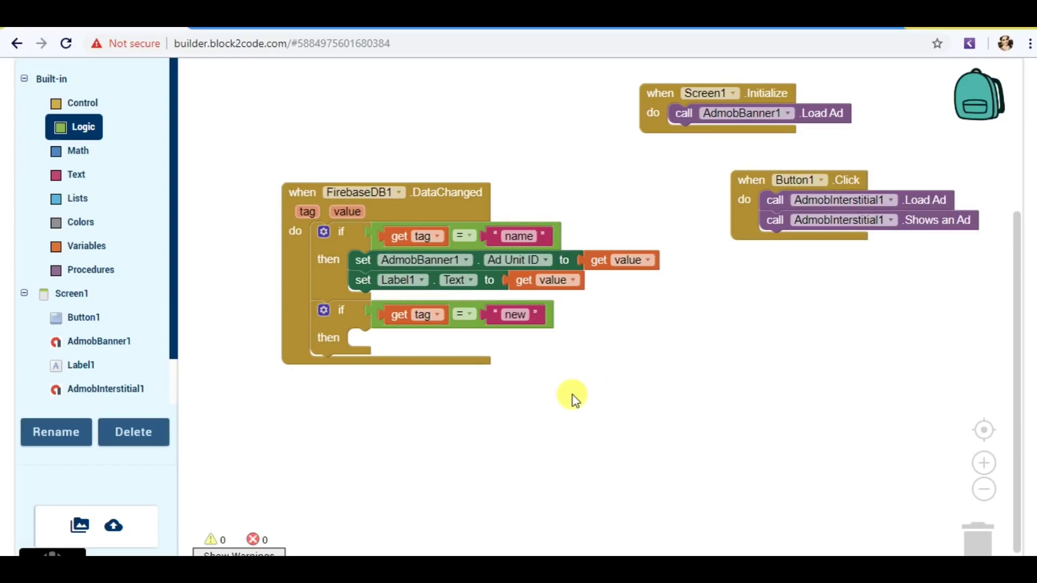
Step: Put set AdmobInterstitial1.Ad Unit ID in the second if's then branch, fed by a copied get value
click(109, 390)
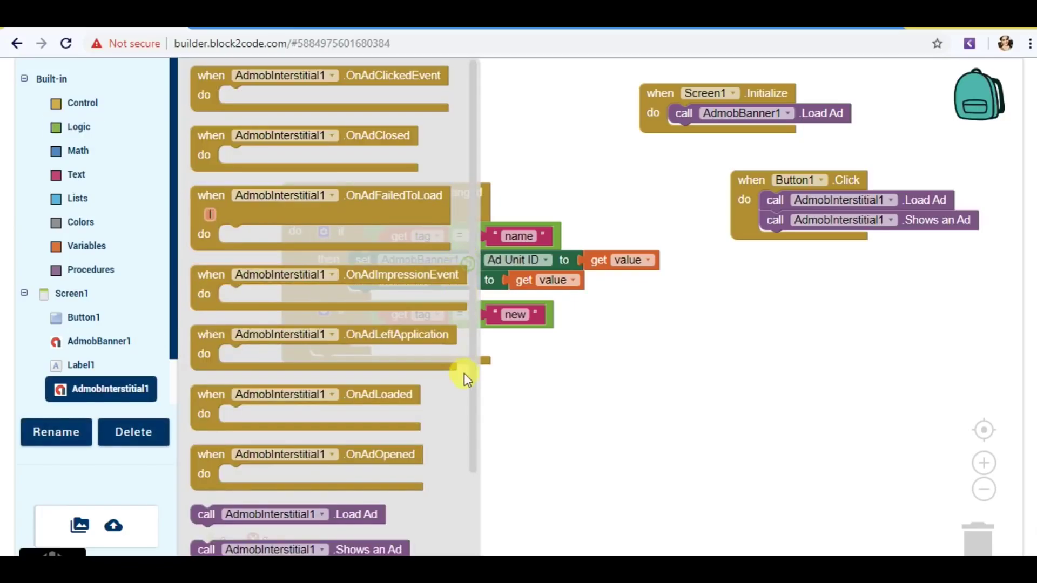
drag(470, 399, 465, 513)
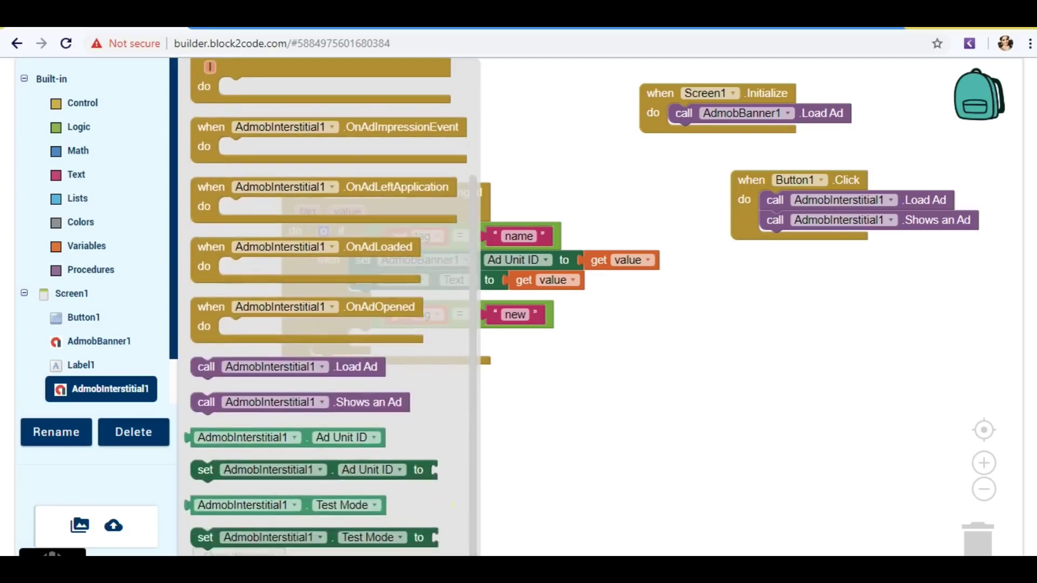
click(411, 468)
drag(411, 469, 411, 472)
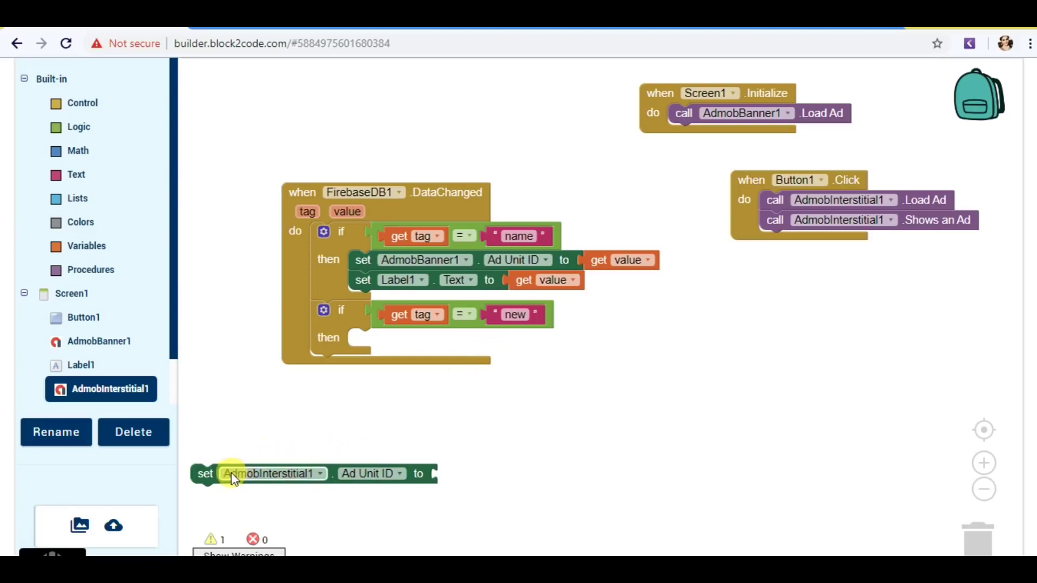
click(213, 474)
drag(213, 473, 382, 340)
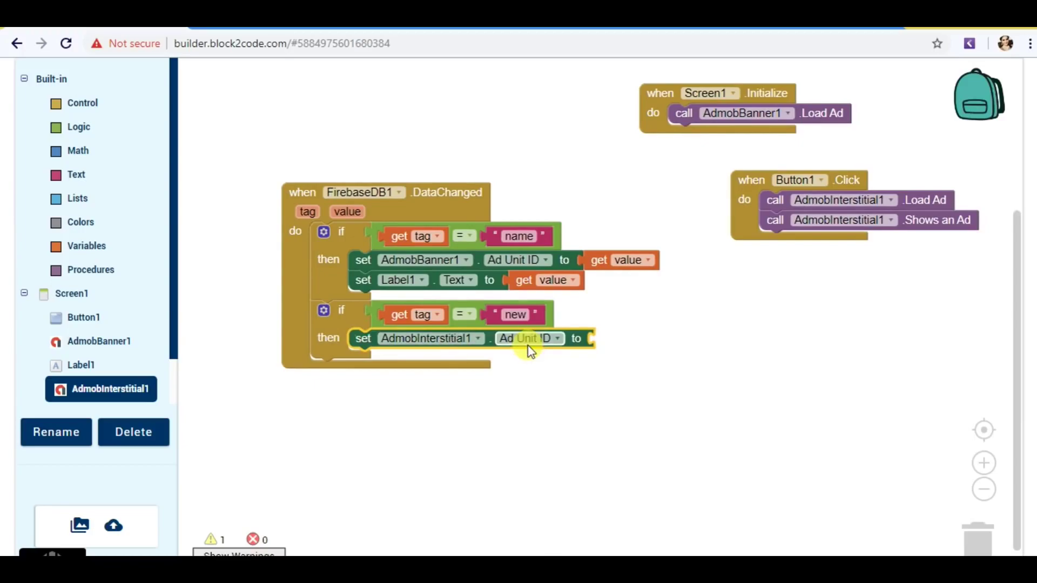
right_click(616, 272)
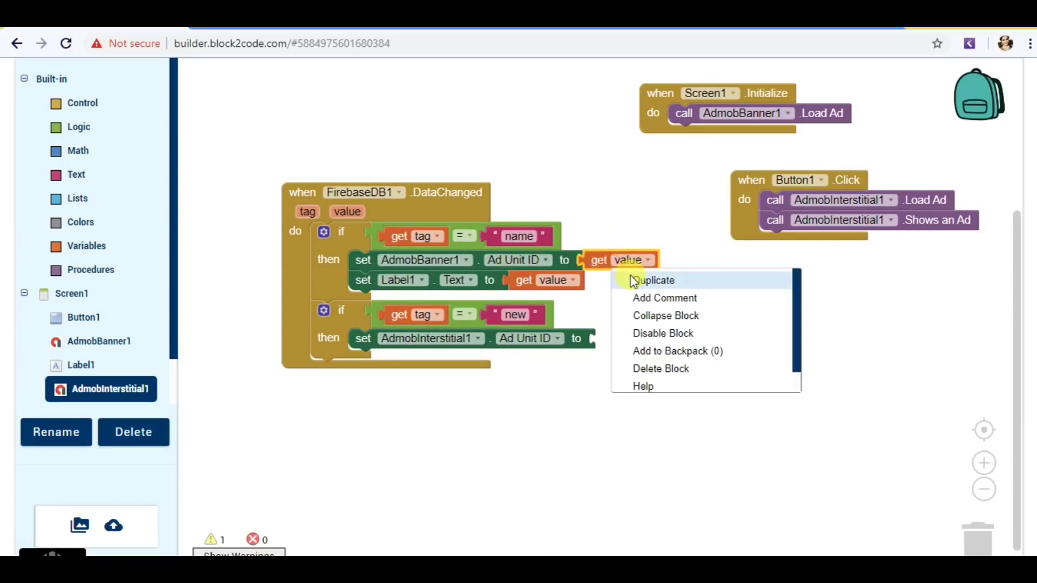
click(633, 281)
drag(644, 294, 642, 341)
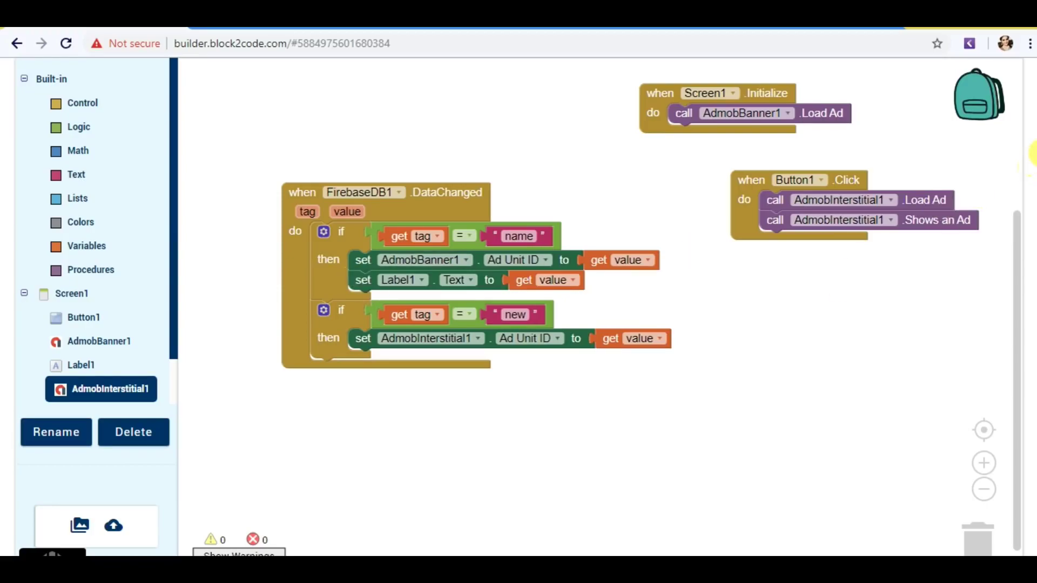
Step: Duplicate the set Label1.Text to get value block and snap it under the interstitial setter
scroll(1034, 152, up, 3)
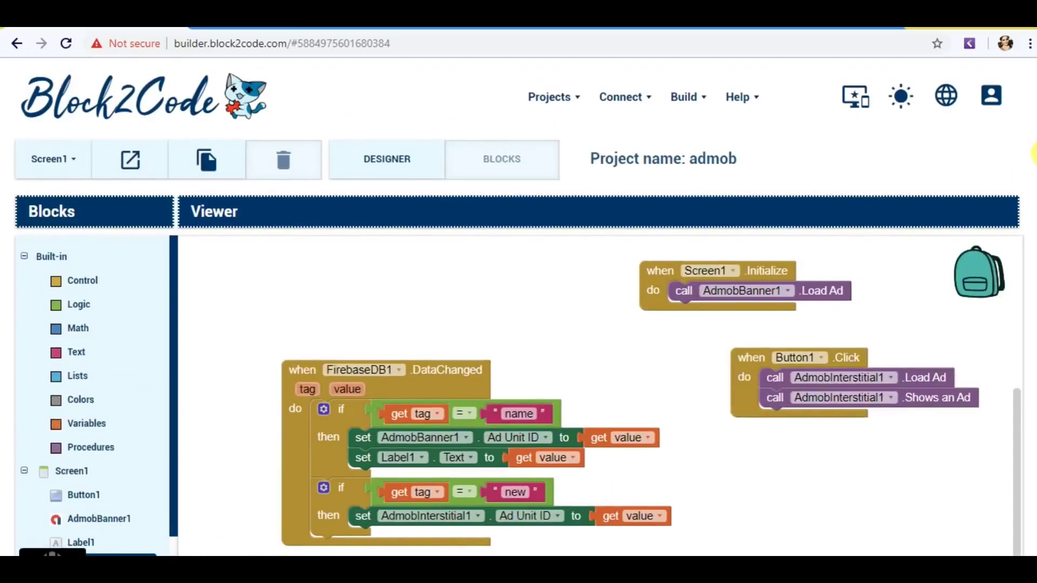
scroll(1034, 152, down, 4)
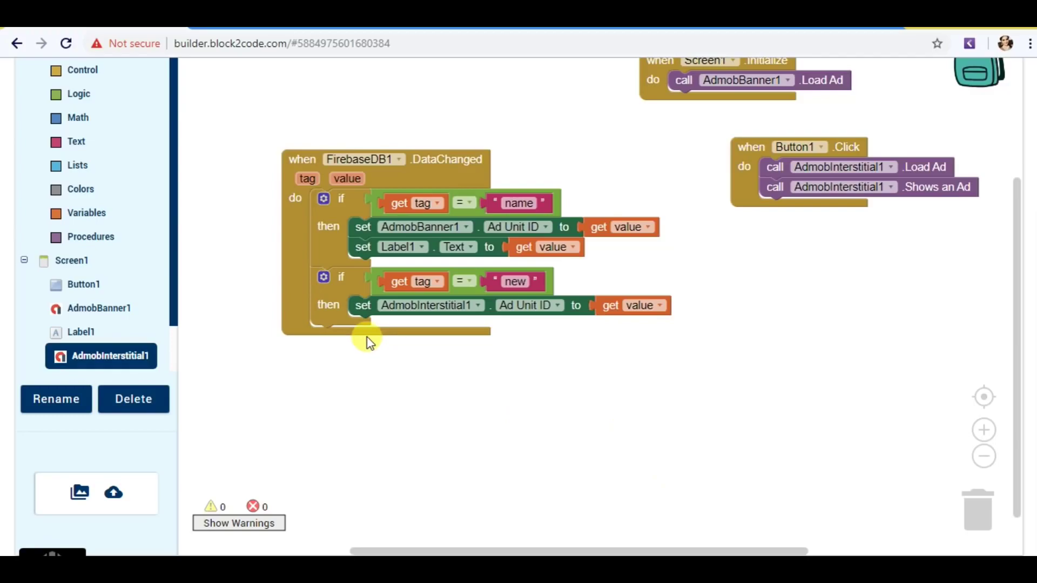
right_click(364, 250)
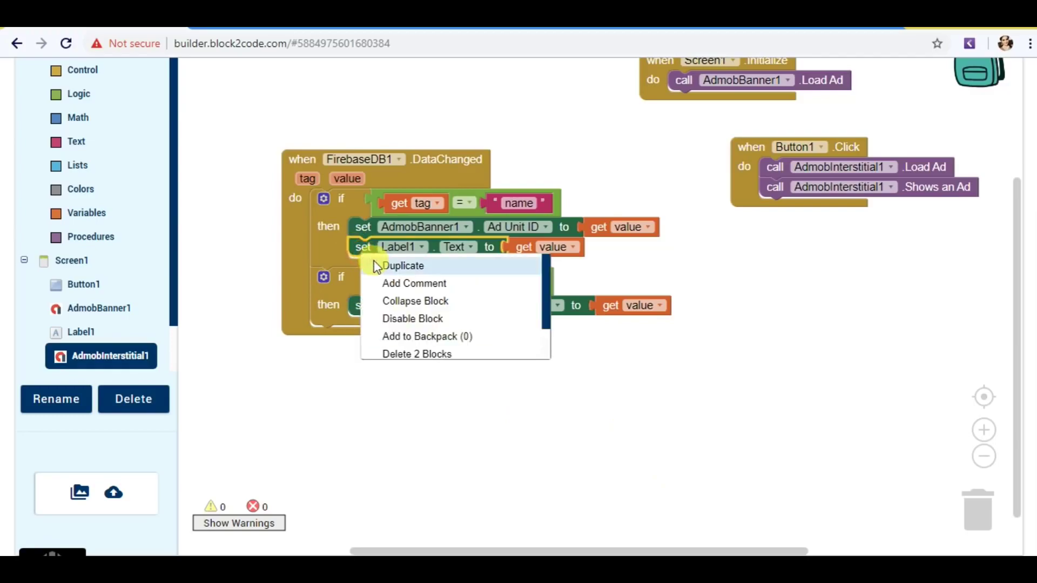
click(377, 265)
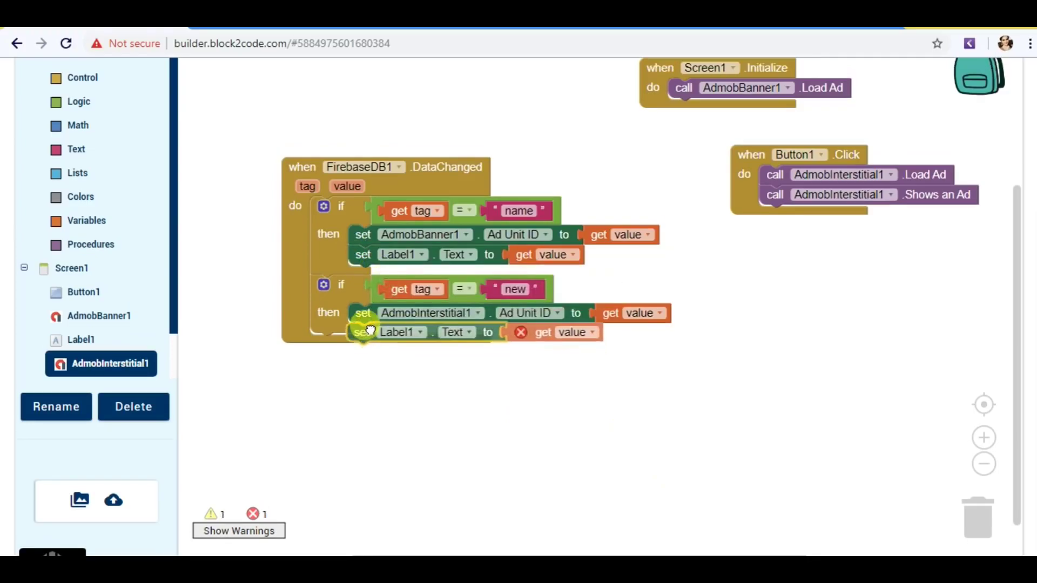
drag(392, 289, 377, 339)
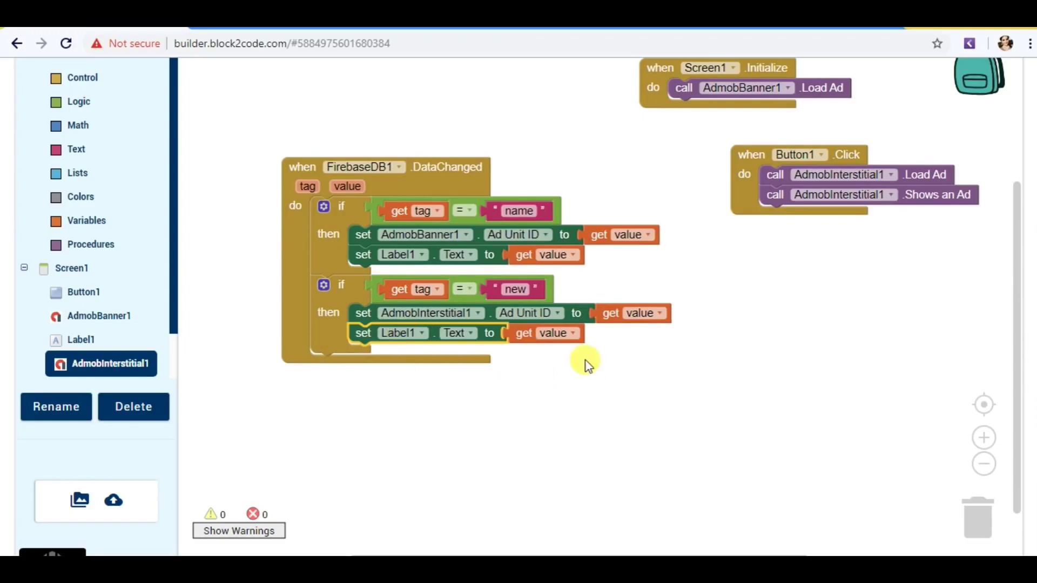
click(621, 375)
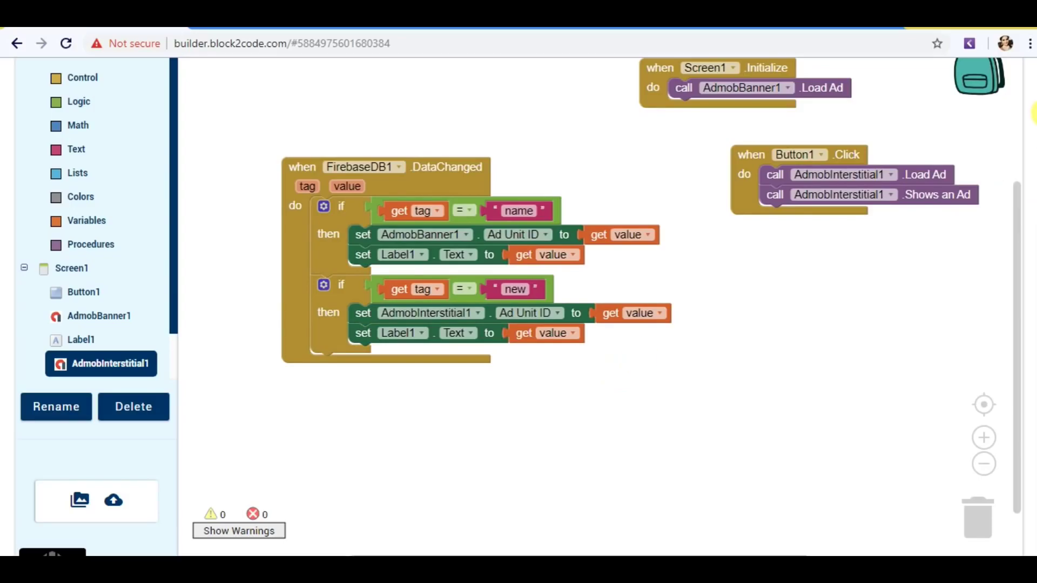
scroll(538, 218, up, 4)
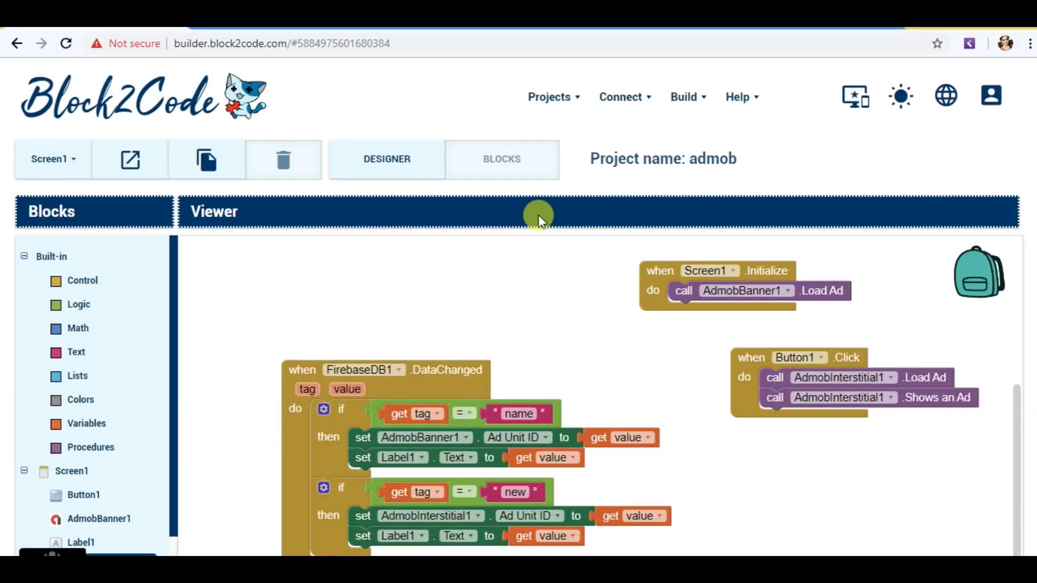
Step: In the Designer, inspect the AdmobBanner1, AdmobInterstitial1 and FirebaseDB1 properties
click(390, 153)
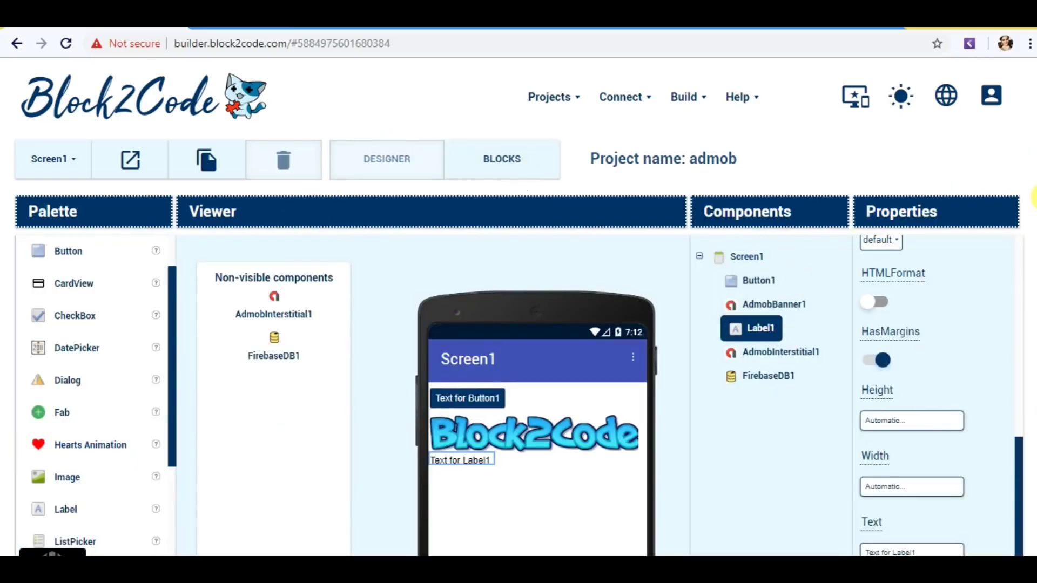
scroll(1033, 197, down, 1)
click(801, 250)
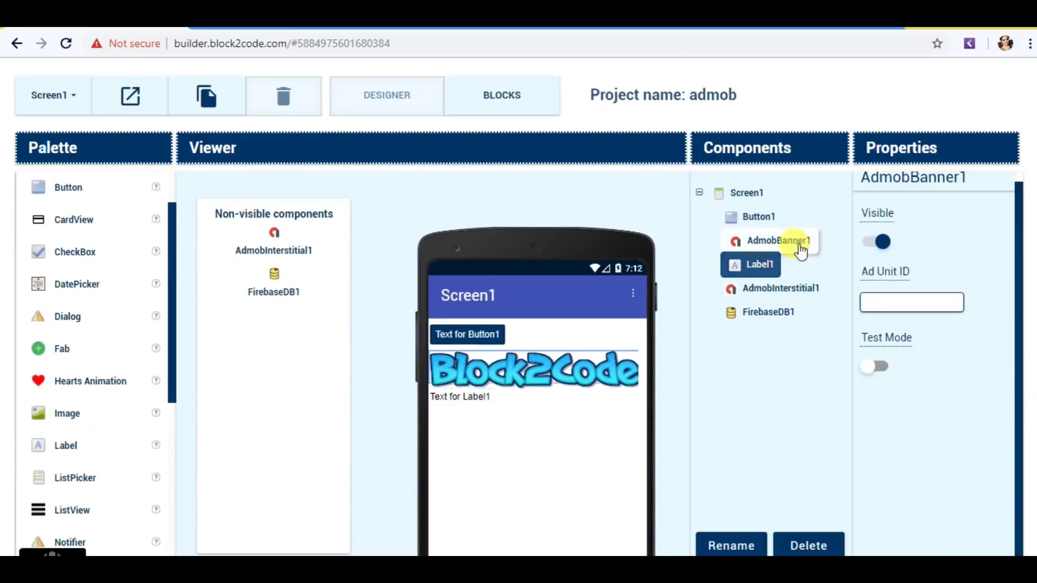
click(789, 294)
click(772, 246)
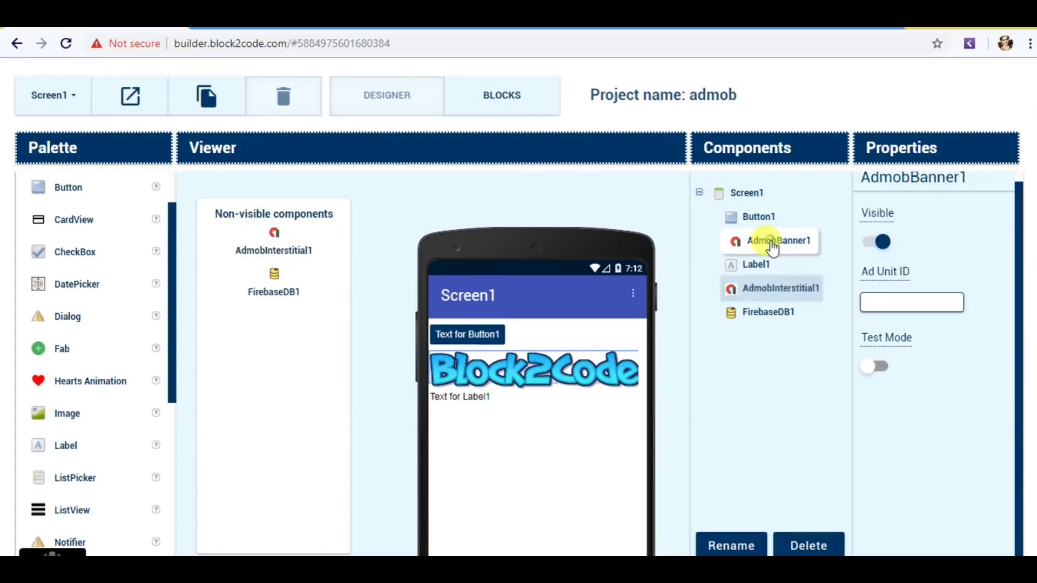
click(783, 314)
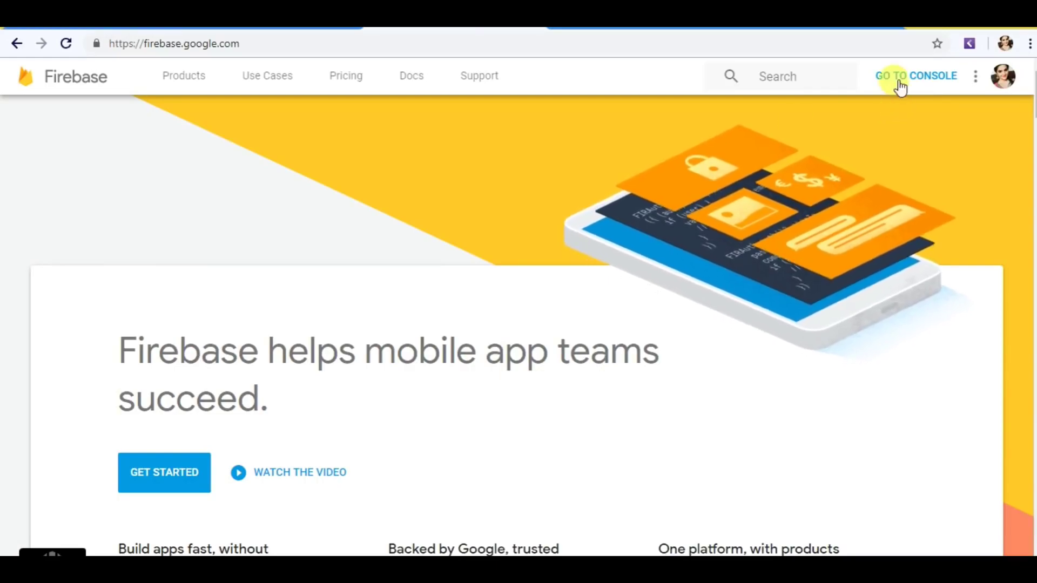
Step: Go to the Firebase console from the Firebase homepage
click(898, 82)
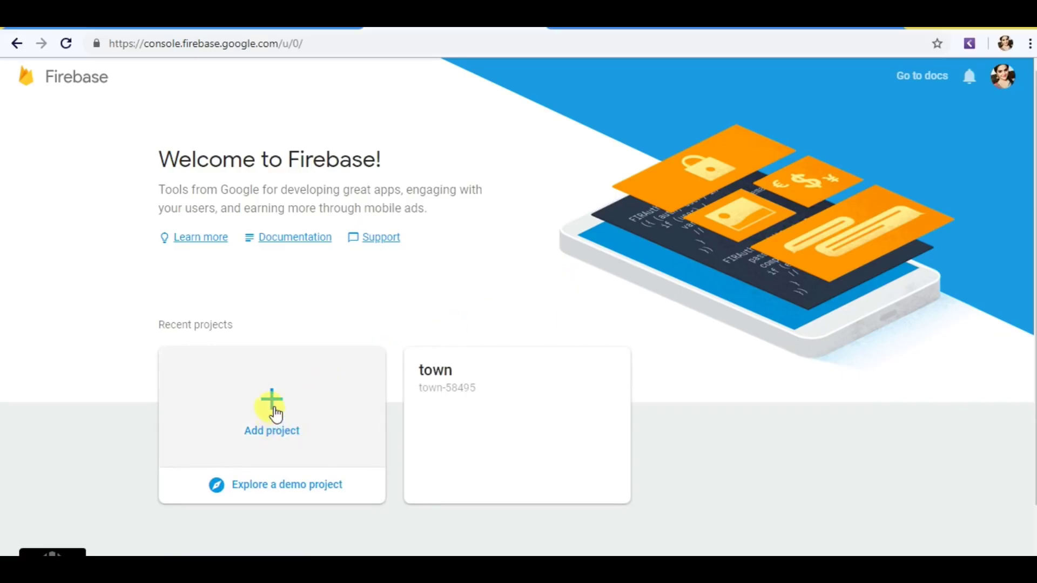
Step: Create a Firebase project named admob, accepting the controller terms, and open its overview
click(274, 410)
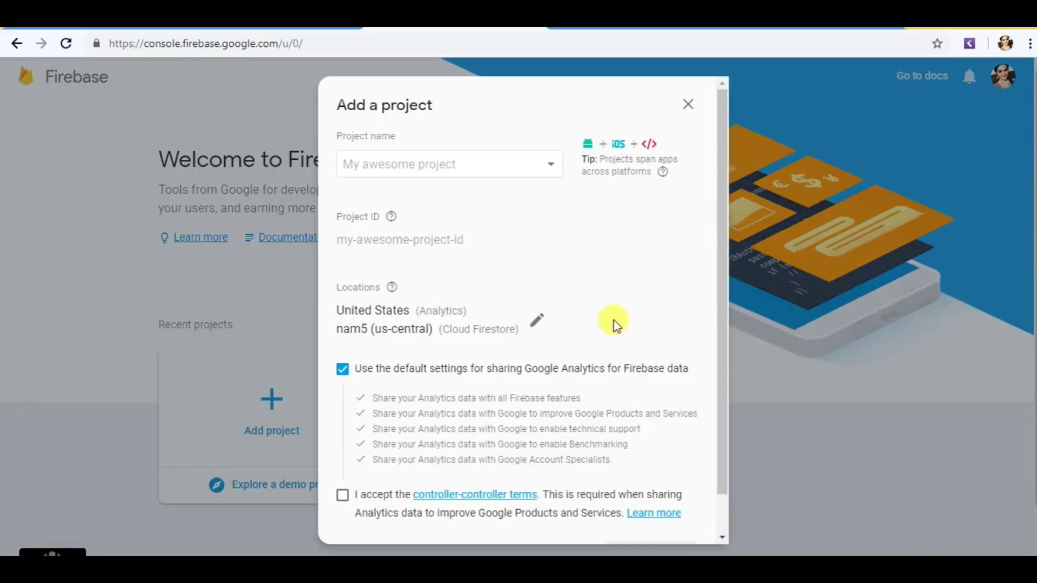
click(498, 163)
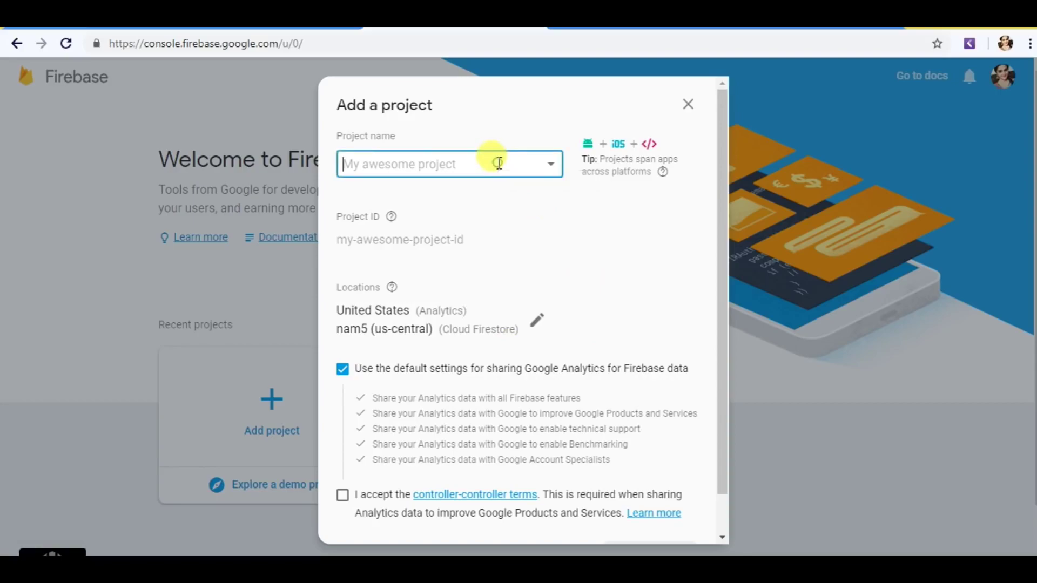
text(add)
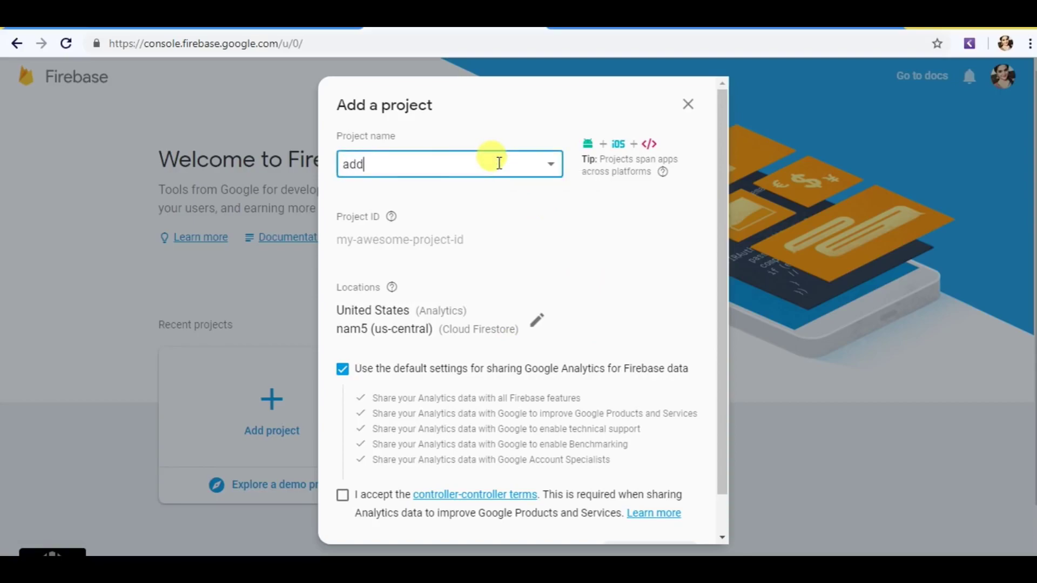
text(b)
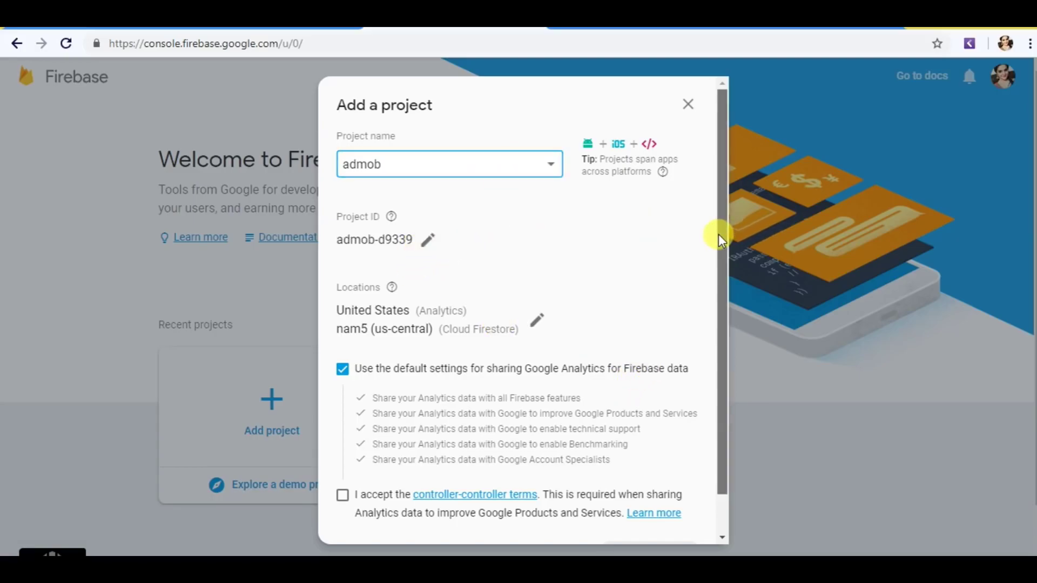
drag(718, 234, 724, 395)
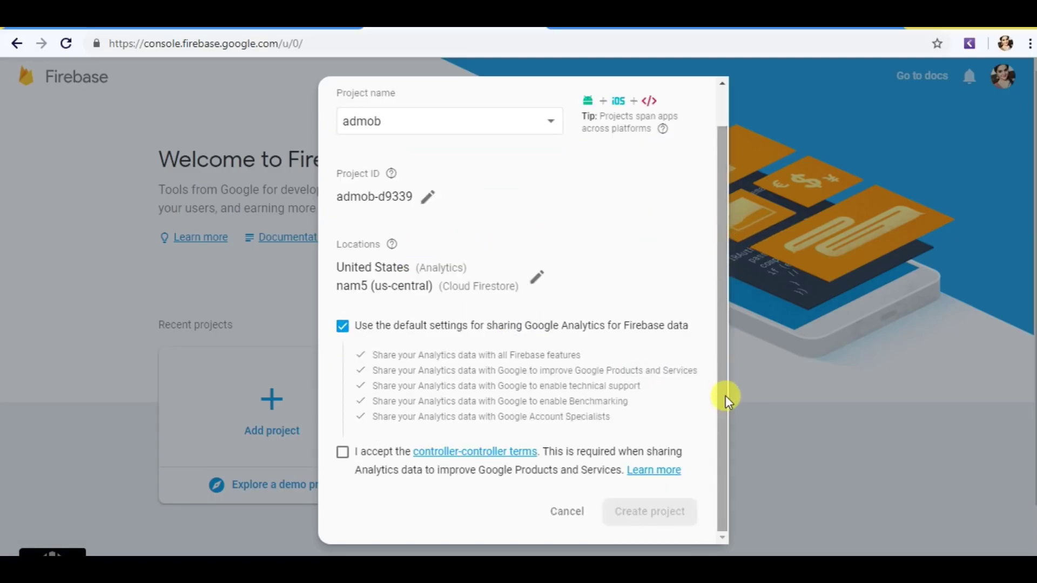
click(342, 452)
click(619, 515)
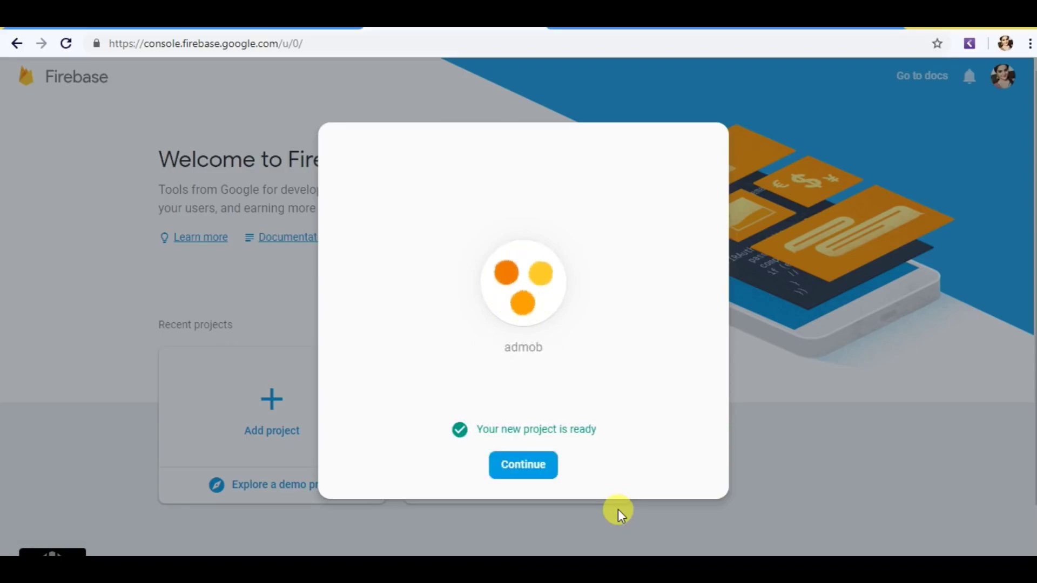
click(536, 473)
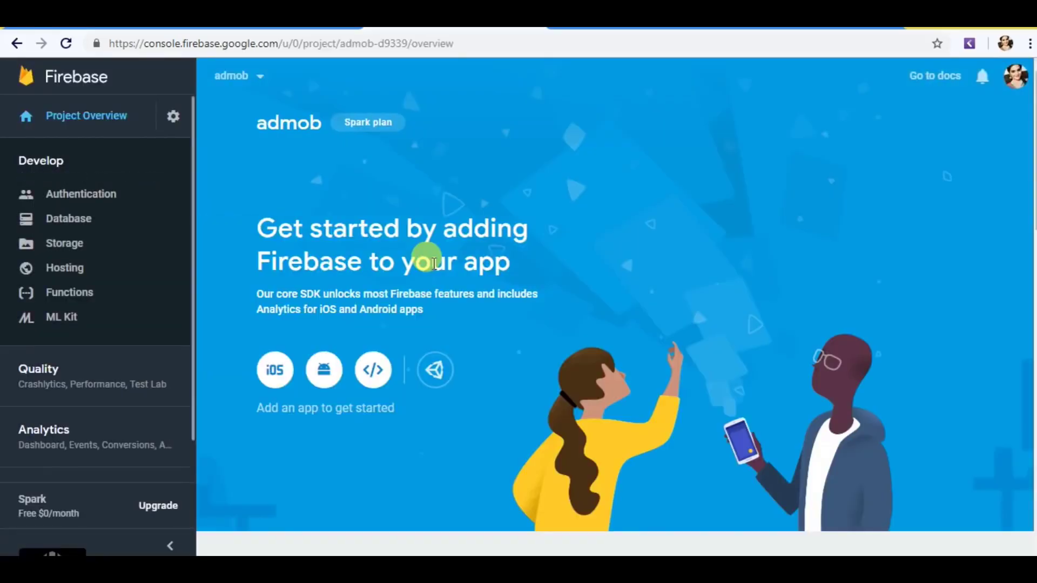
Step: From the Database section, create and enable a Cloud Firestore database in test mode
click(98, 226)
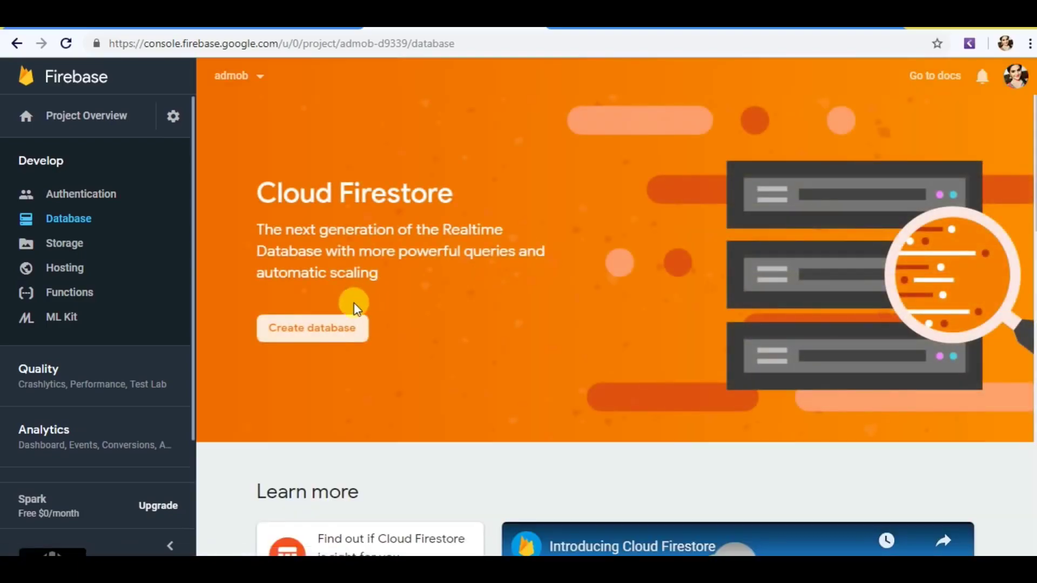
click(324, 328)
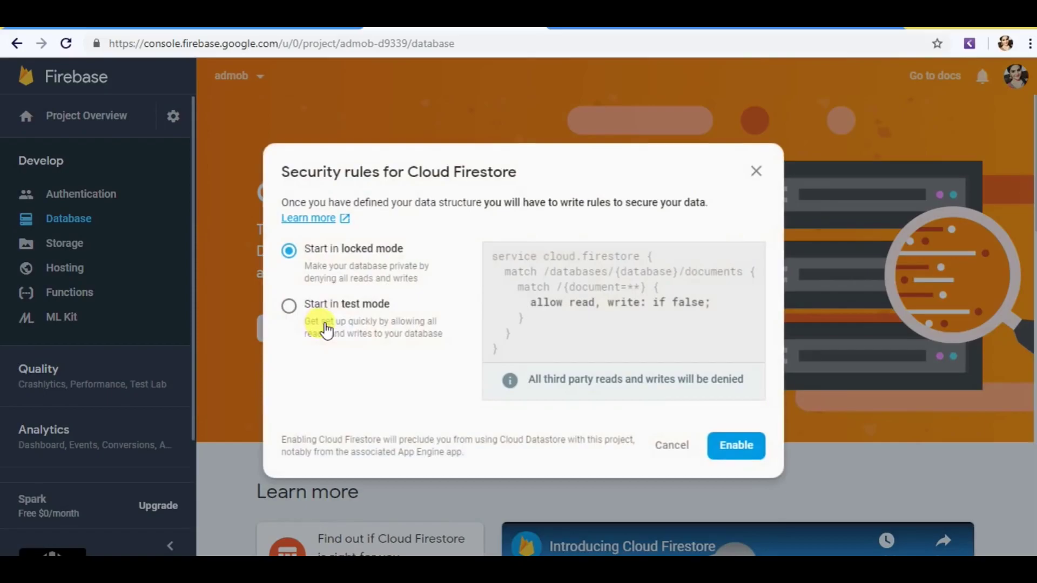
click(364, 303)
click(744, 447)
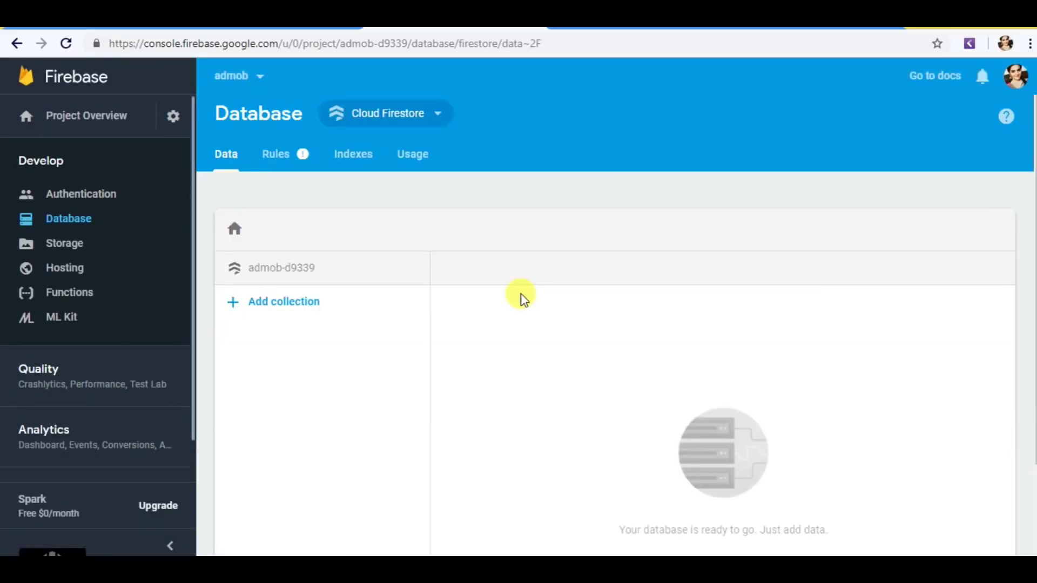
Step: Switch the database view from Cloud Firestore to Realtime Database
click(420, 125)
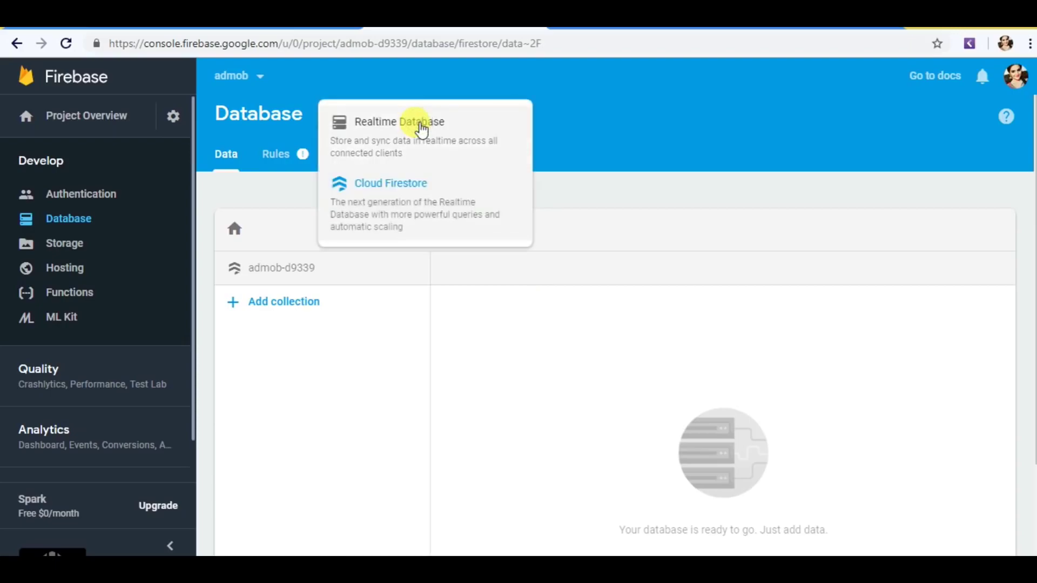
click(405, 114)
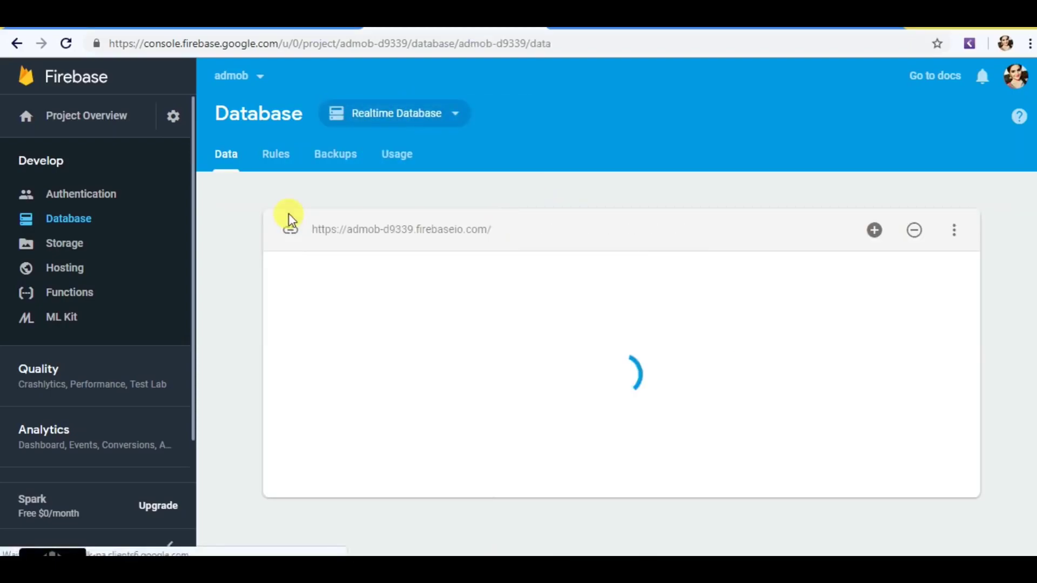
Step: Change the .read and .write database rules from false to true and publish them
click(266, 157)
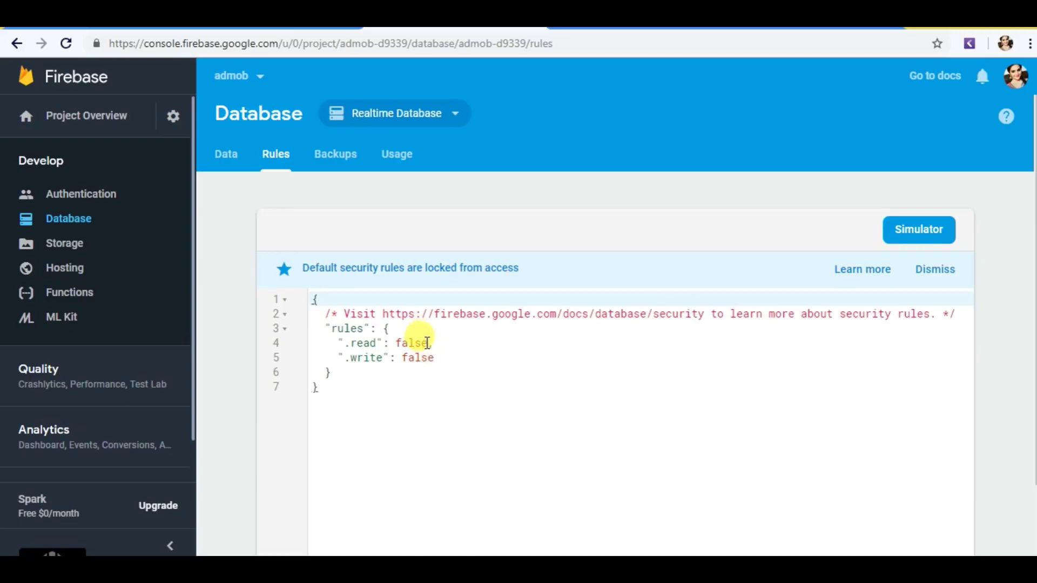
click(427, 343)
key(BackSpace)
key(BackSpace)
key(BackSpace)
key(BackSpace)
key(BackSpace)
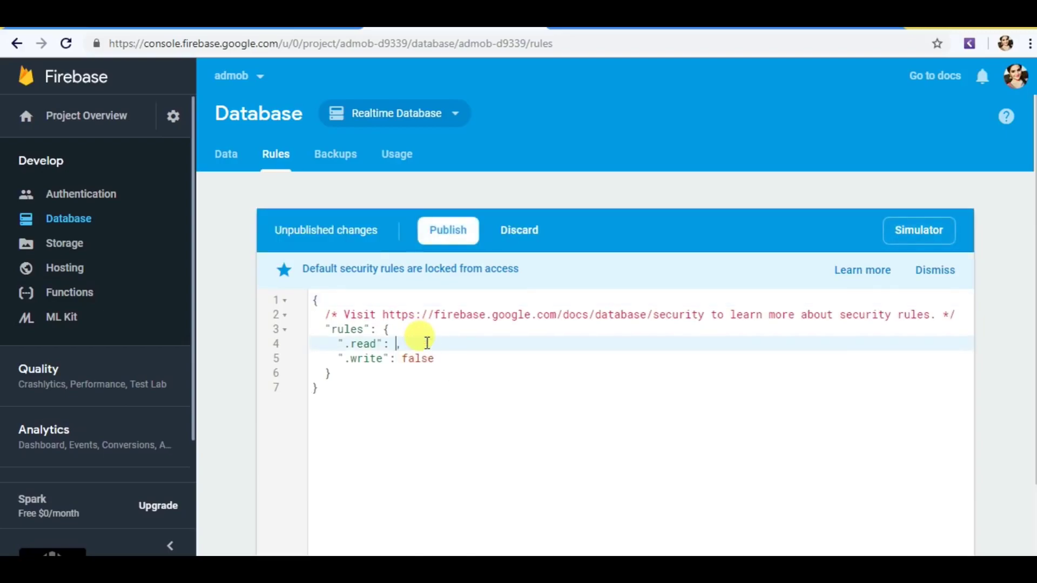
text(true,)
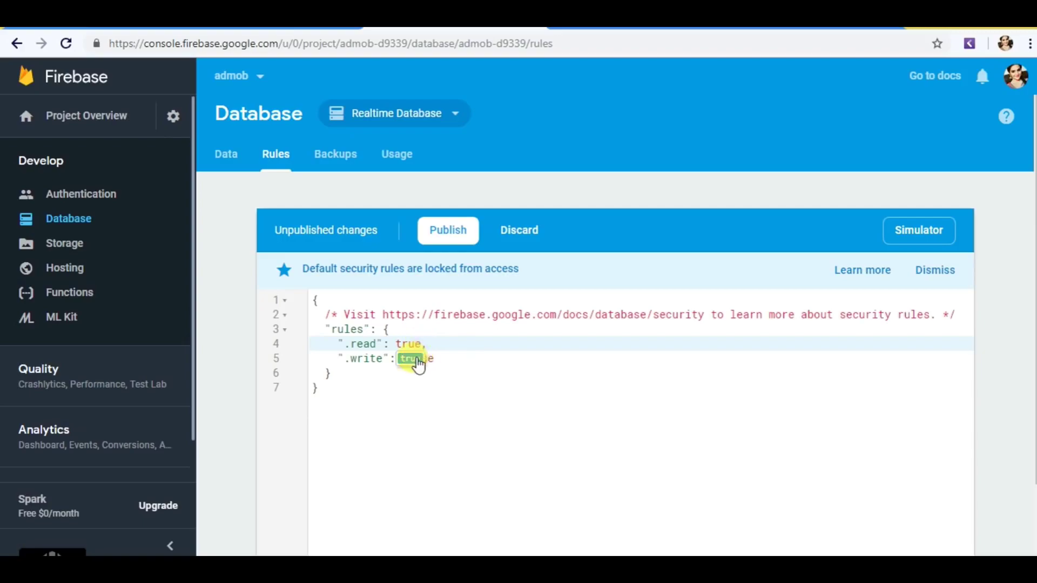
click(435, 359)
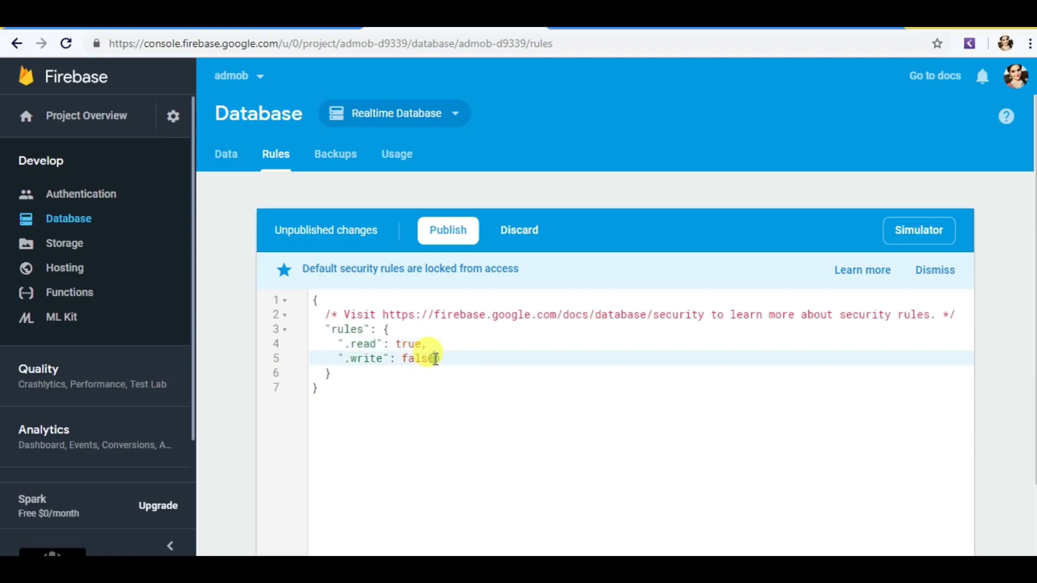
key(BackSpace)
key(BackSpace)
key(BackSpace)
key(BackSpace)
key(BackSpace)
text(t)
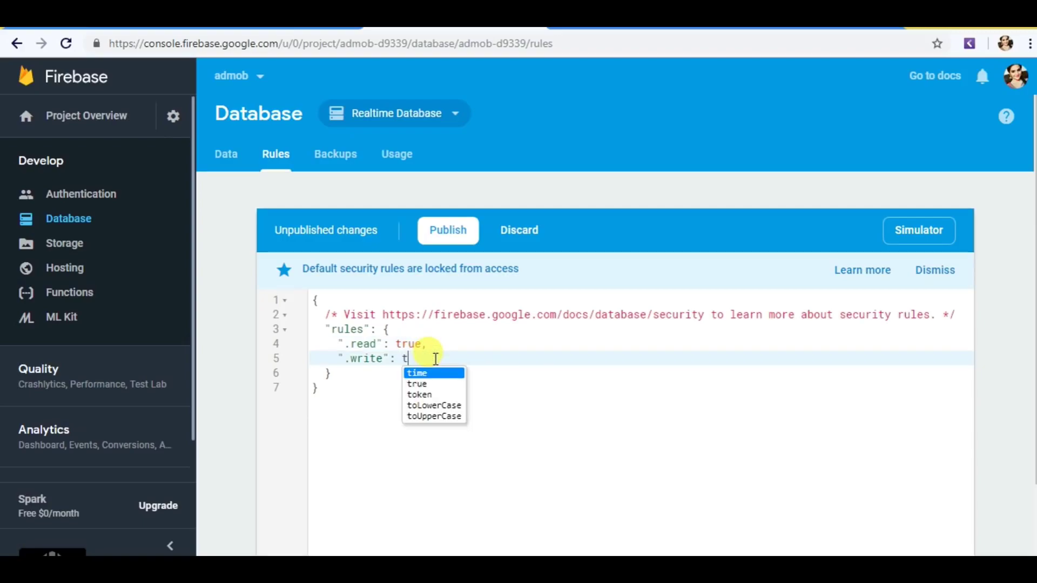
text(rue)
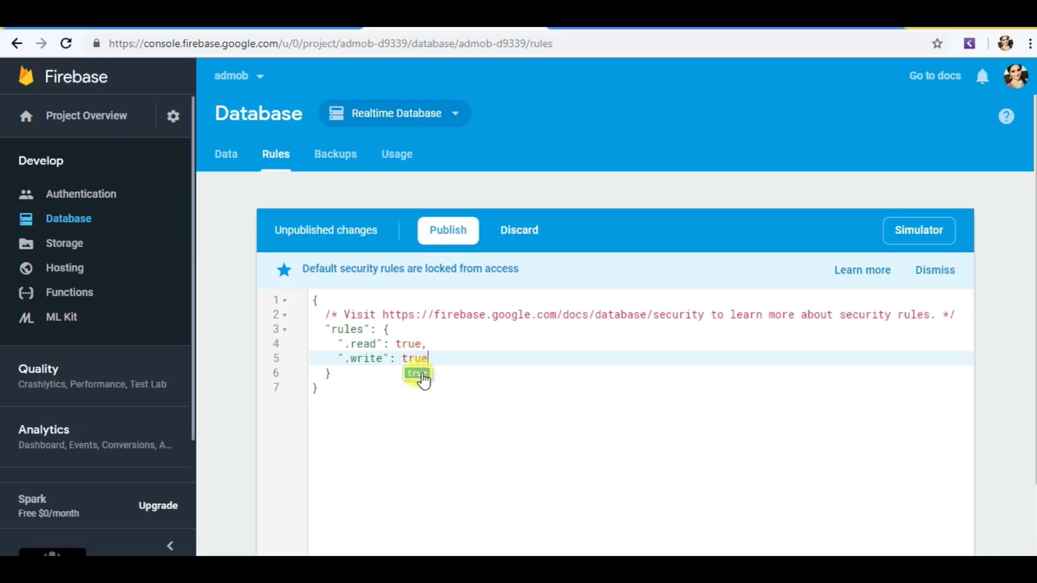
key(Escape)
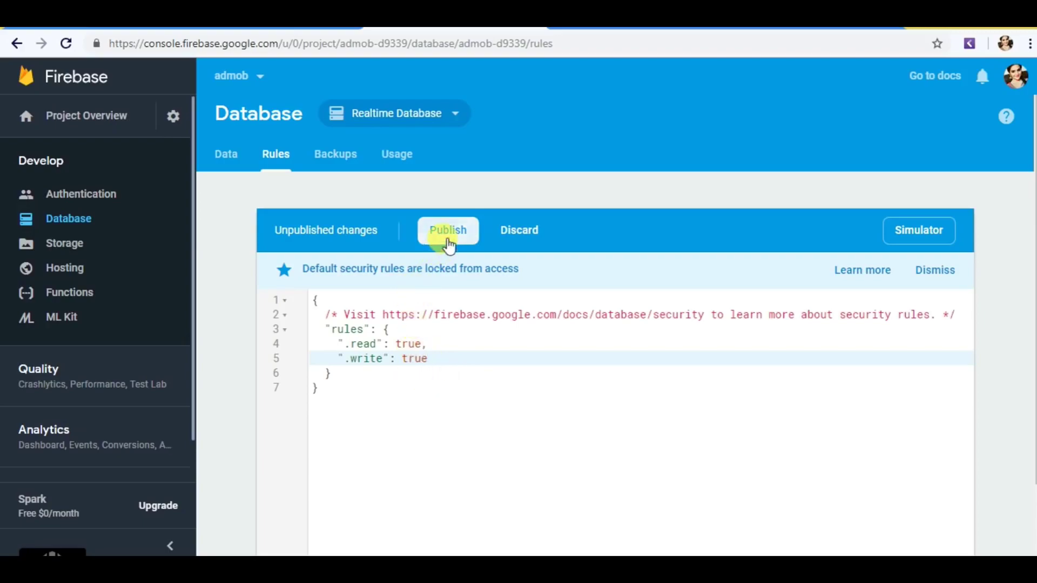
click(447, 243)
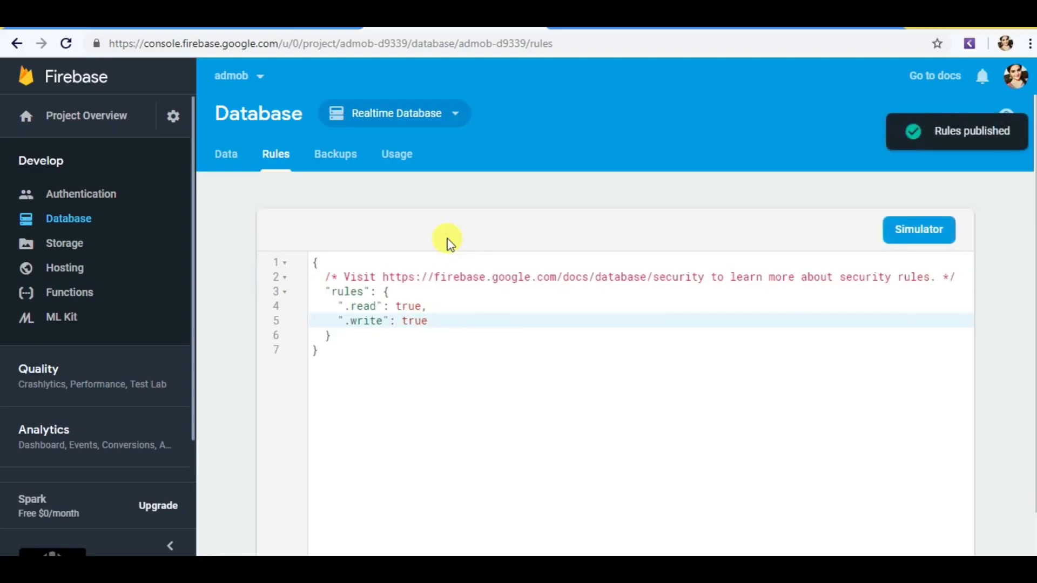
Step: Return to the database Data view, start a child entry, and open Block2Code's blocks editor
click(232, 156)
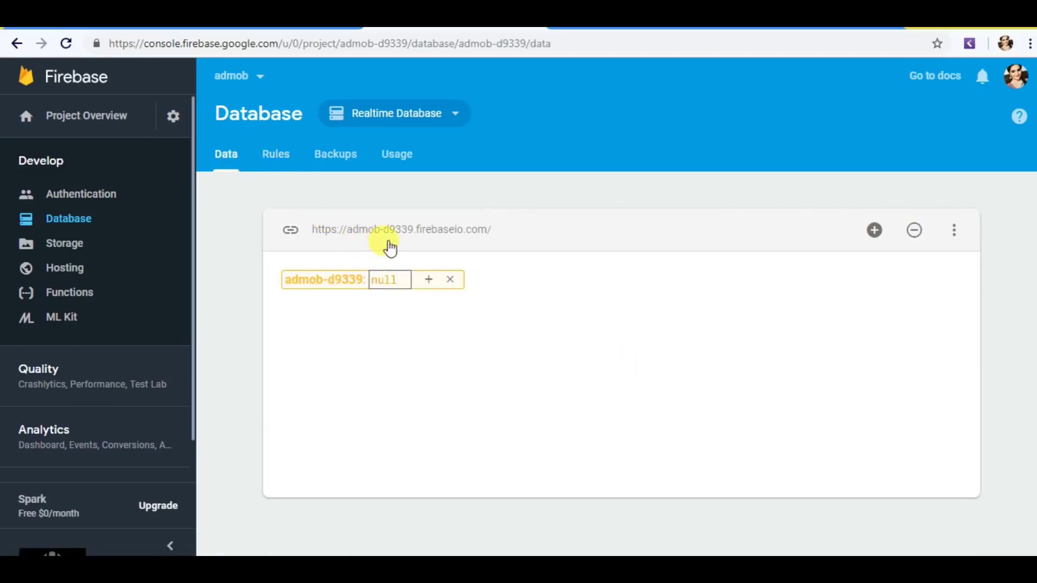
click(430, 280)
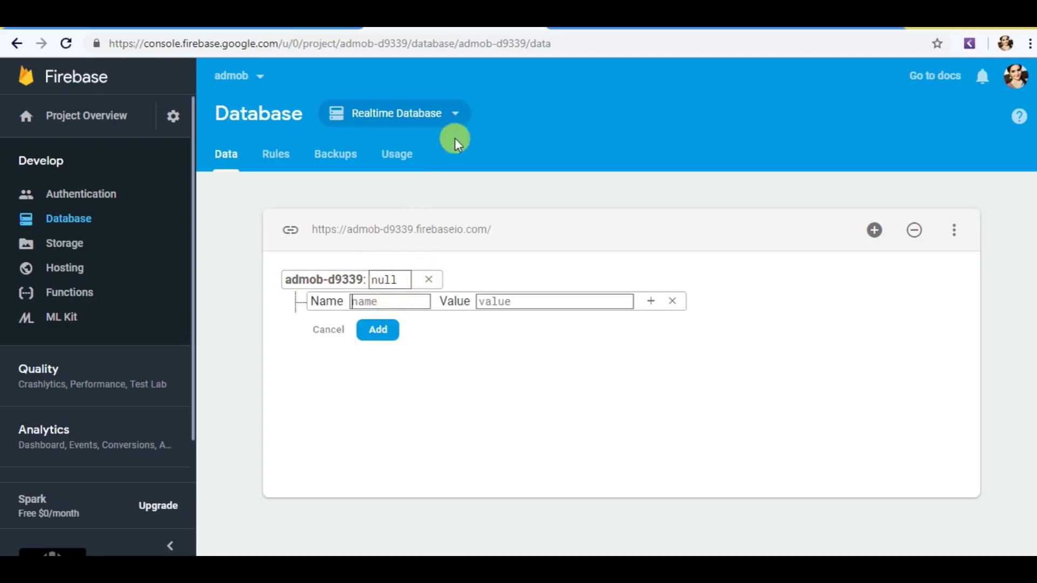
click(559, 33)
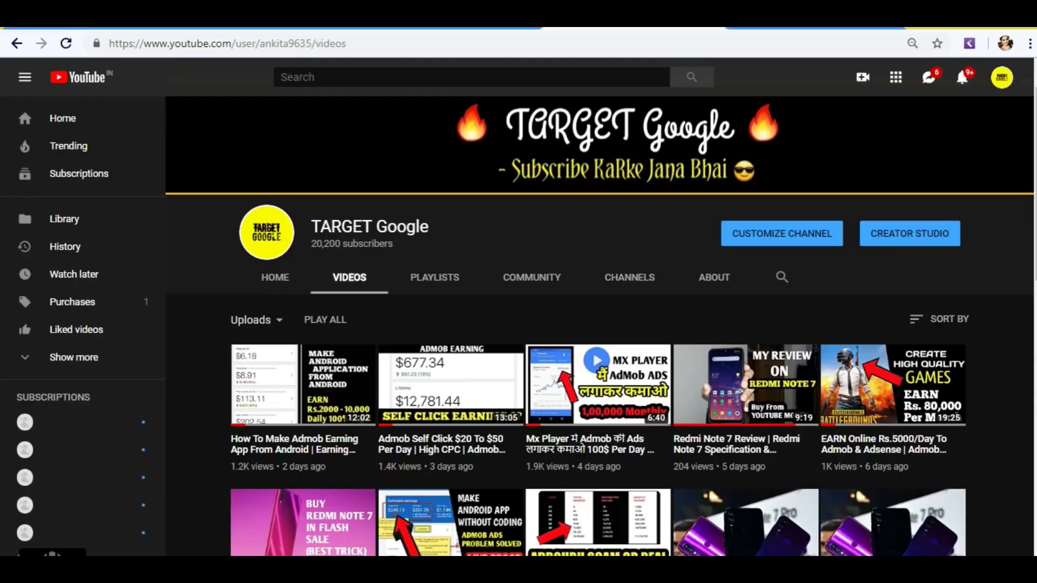
click(281, 14)
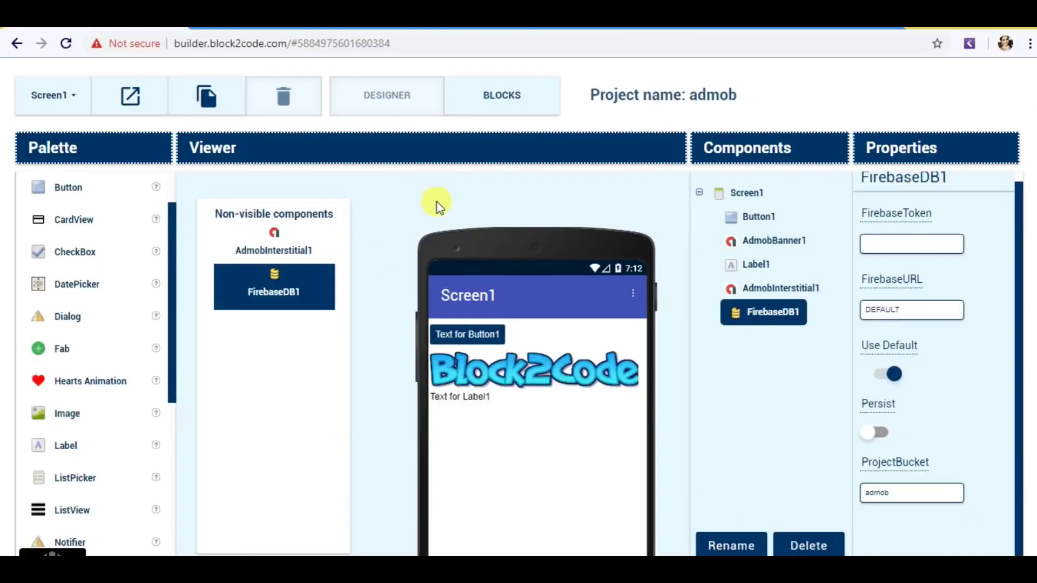
click(516, 89)
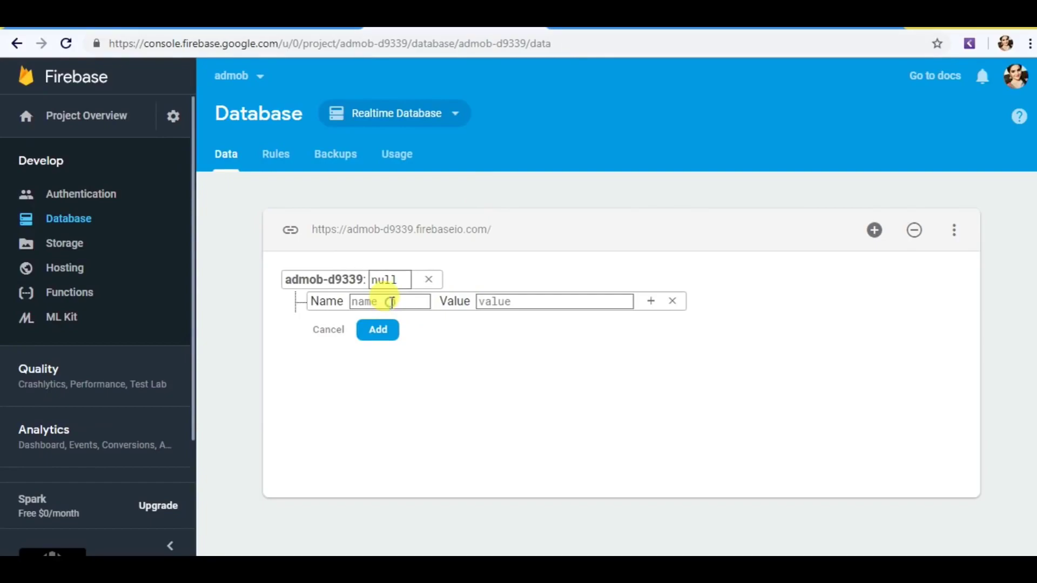
Step: Retry adding a 'na' child under the admob-d9339 root, then edit the root's null value
text(name)
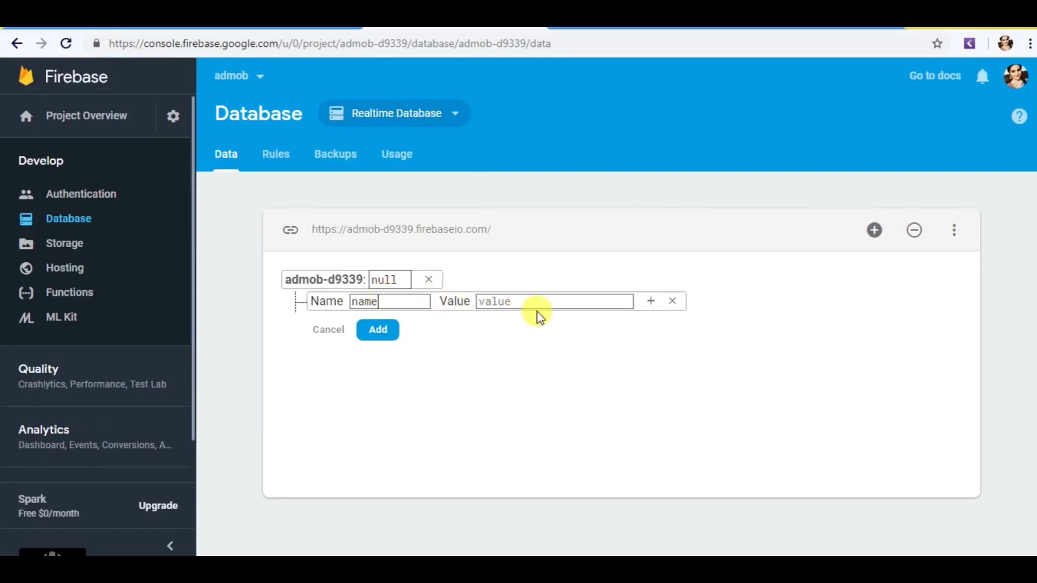
click(374, 336)
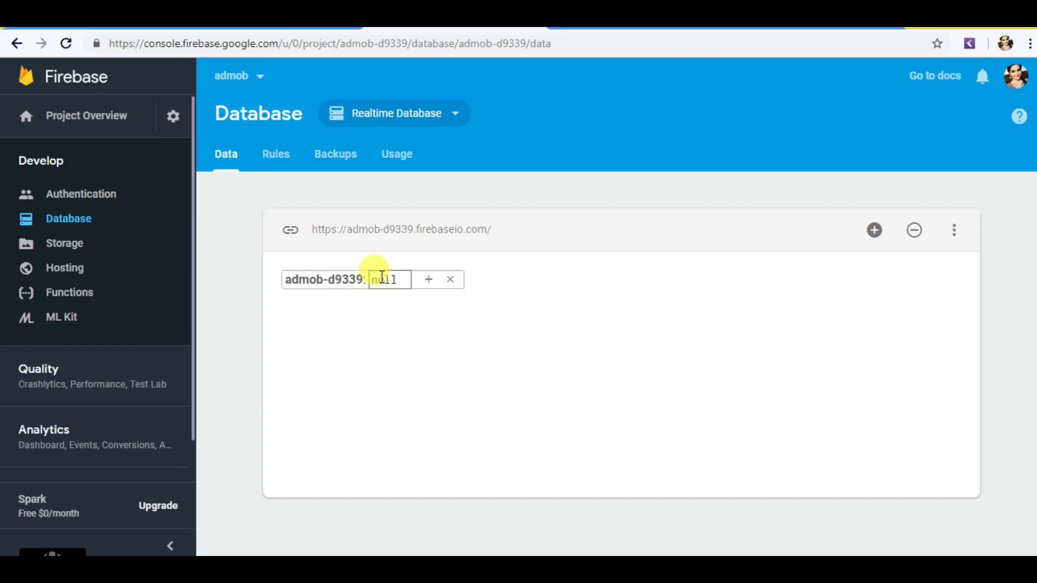
click(427, 285)
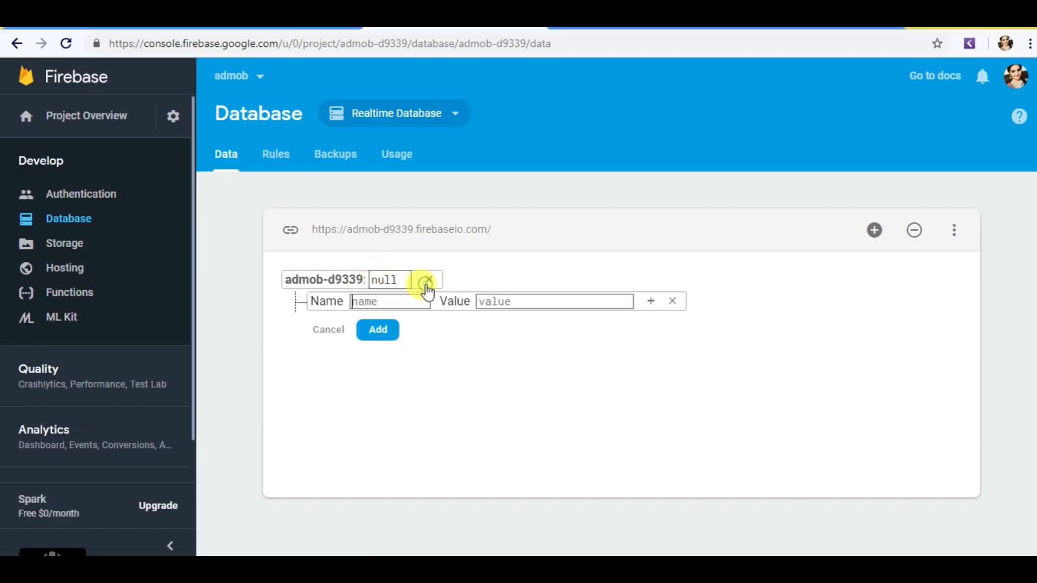
text(name)
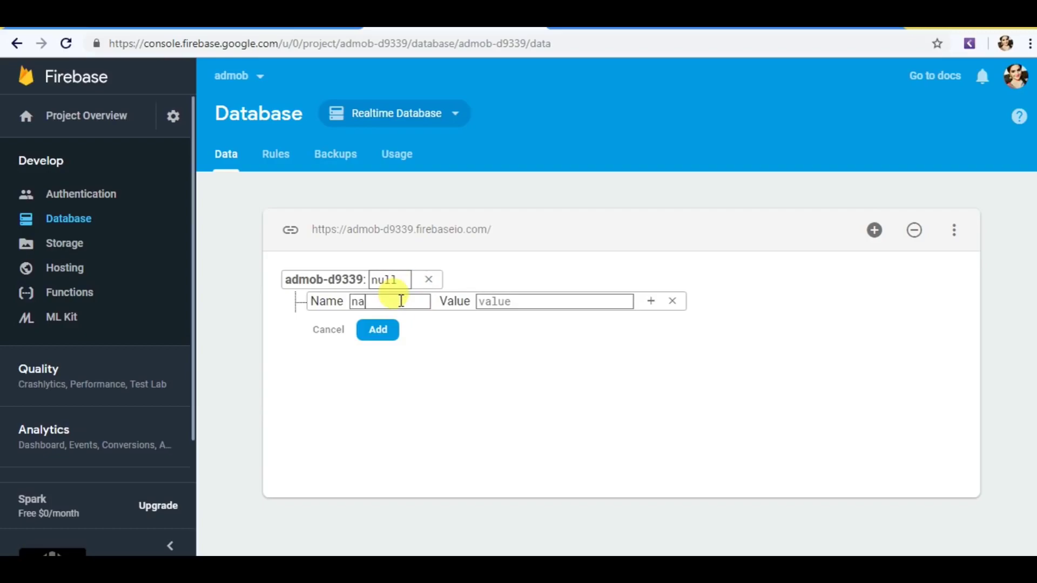
click(380, 331)
mouse_move(388, 280)
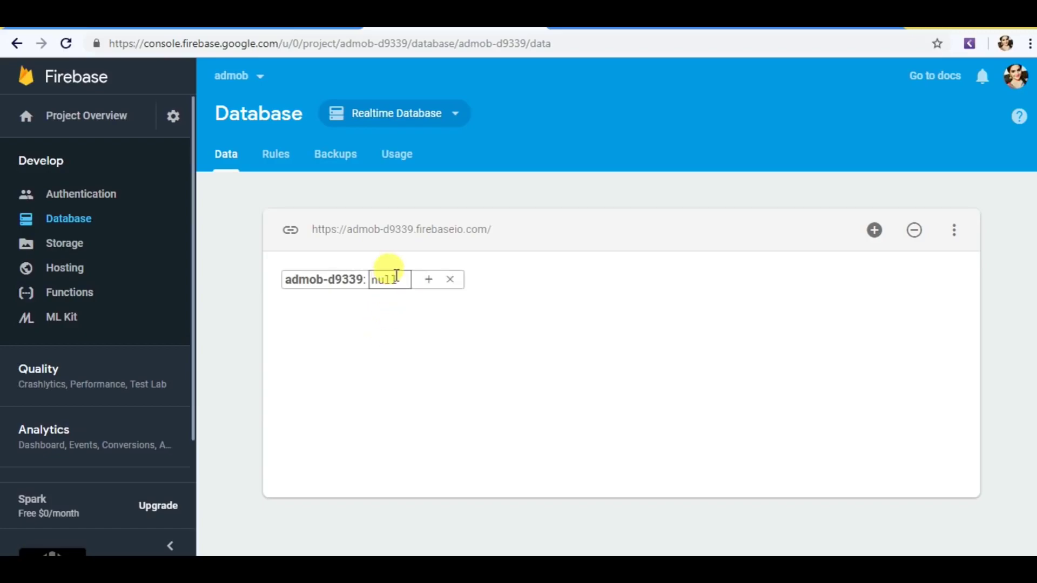
click(397, 278)
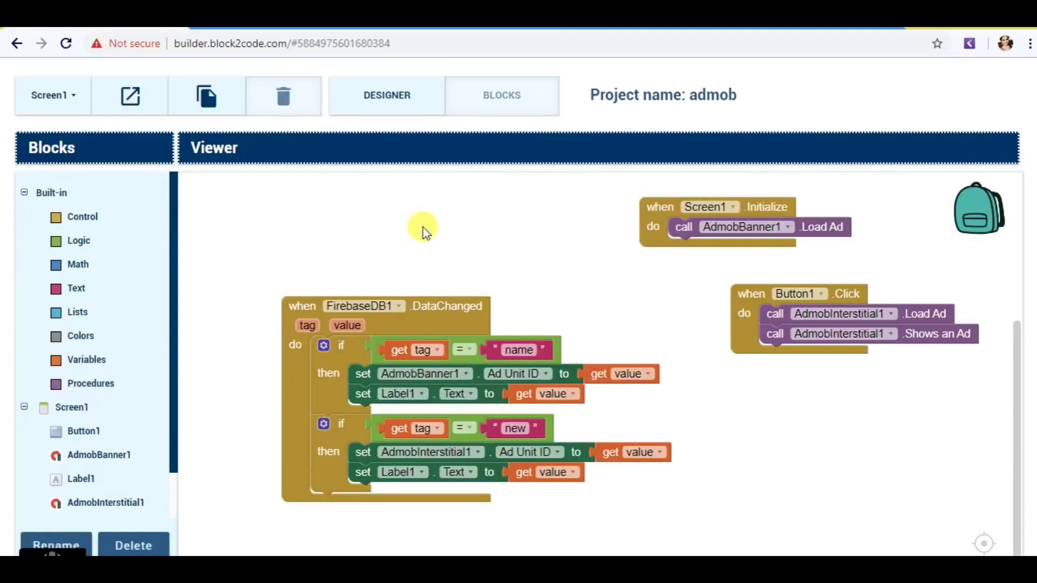
Step: Check FirebaseDB1 in Designer and Blocks, then edit the Firebase root's null value
click(413, 93)
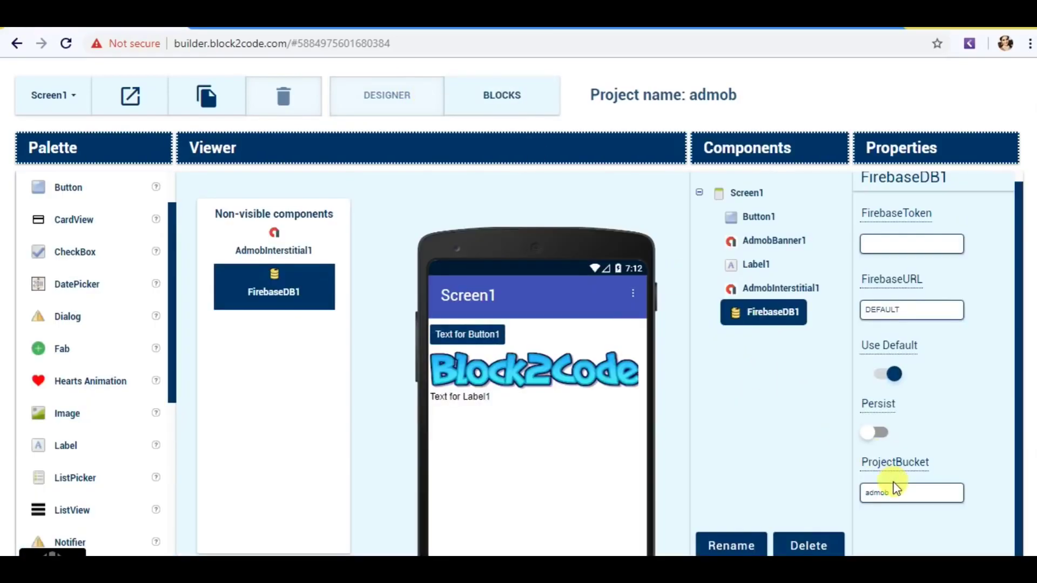
click(507, 95)
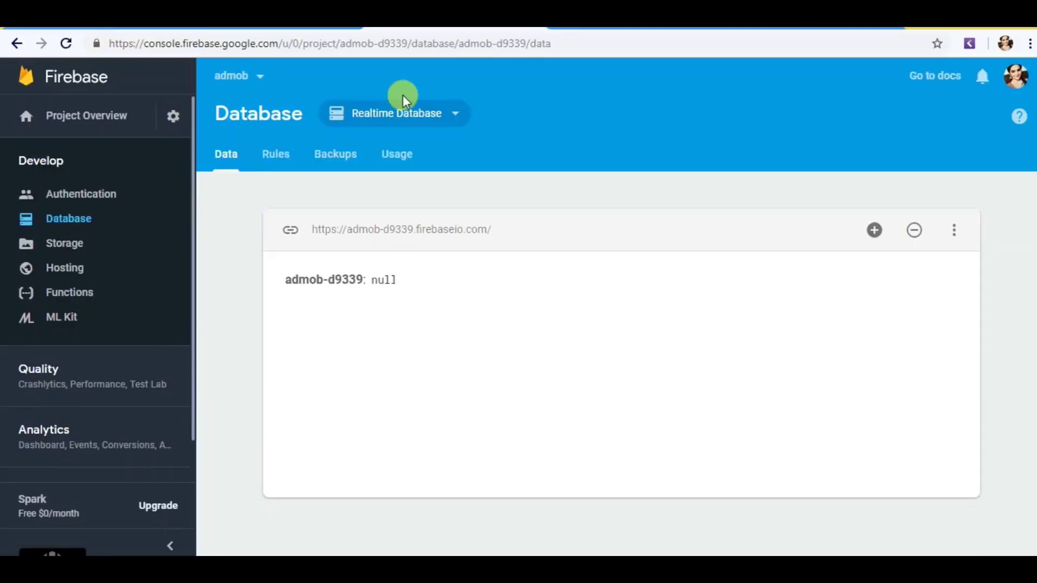
click(393, 279)
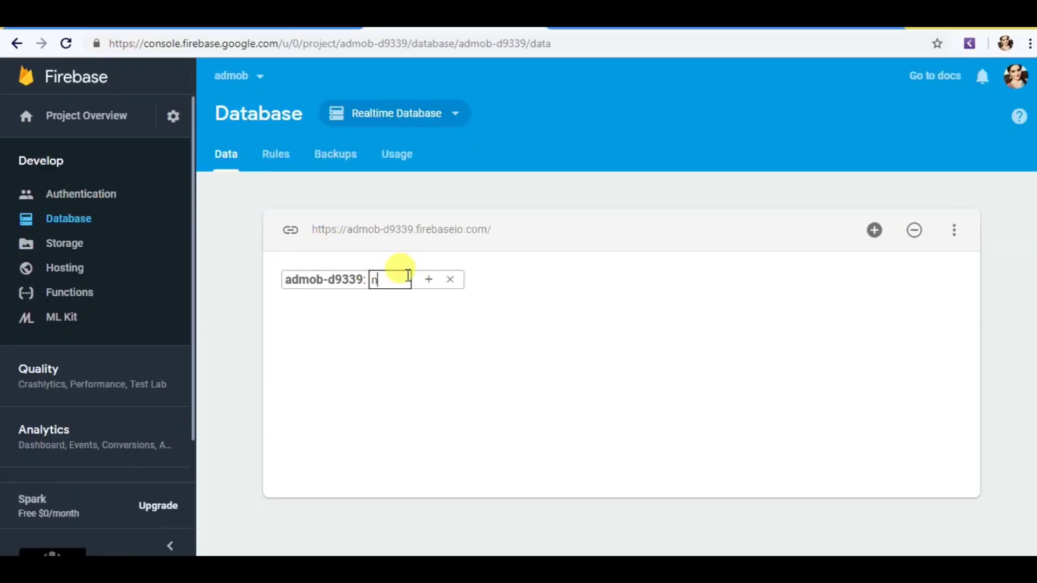
Step: Try editing, deleting and adding children on the admob-d9339 root, leaving it null
key(Return)
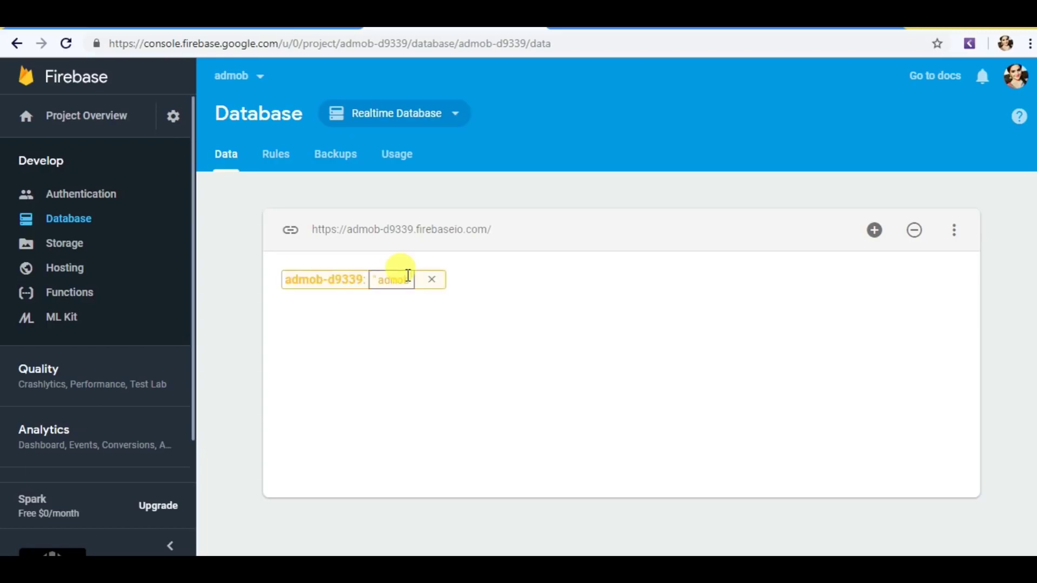
mouse_move(324, 280)
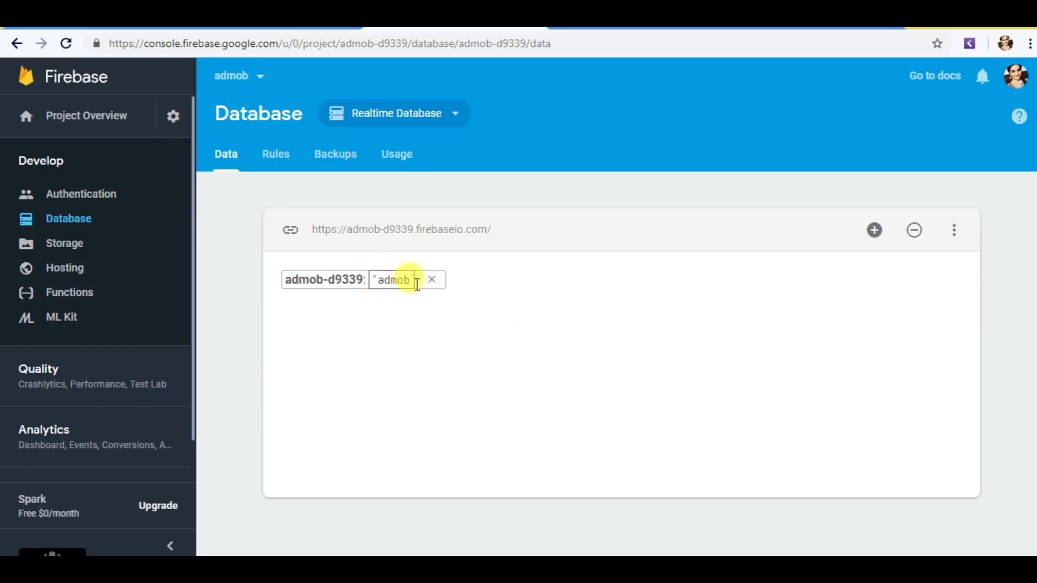
click(328, 287)
click(427, 279)
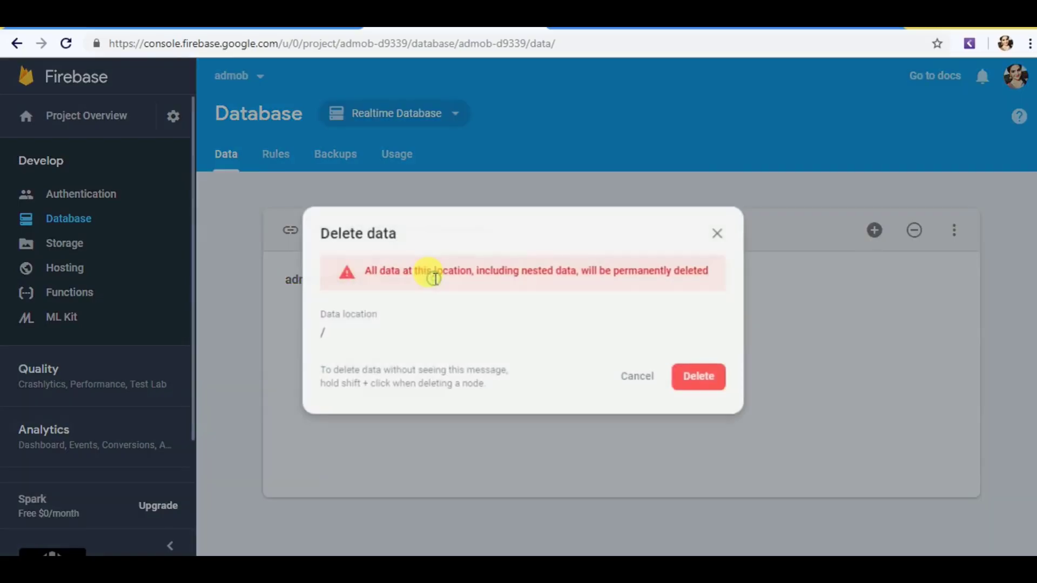
click(716, 386)
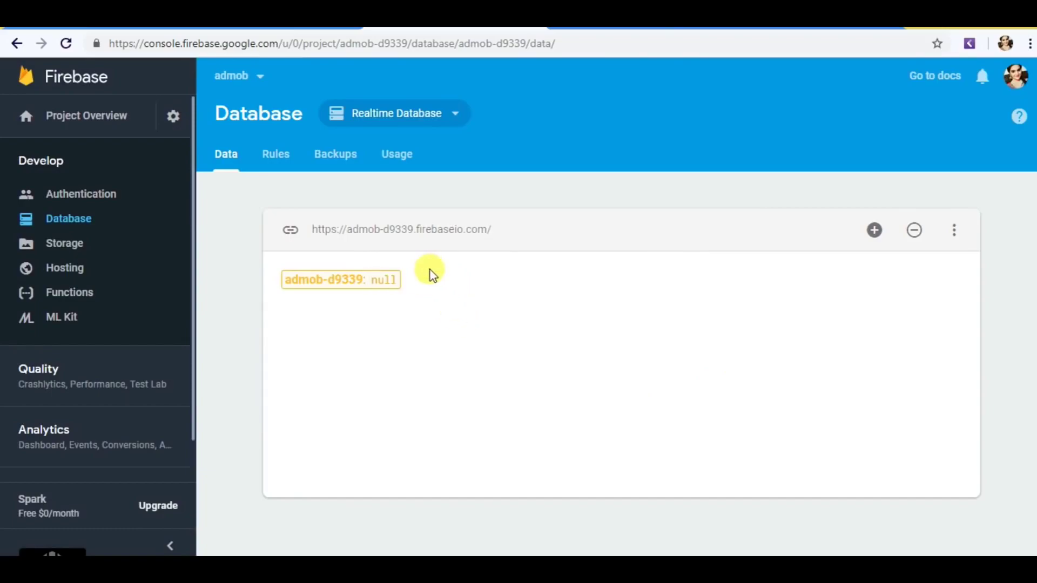
click(429, 280)
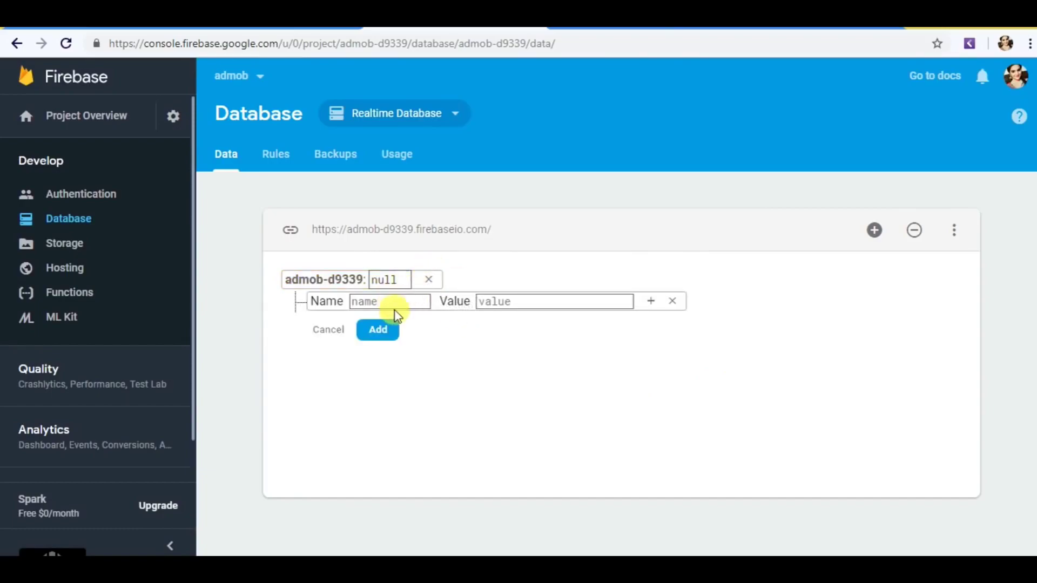
text(nam)
double_click(401, 277)
key(BackSpace)
text(admob)
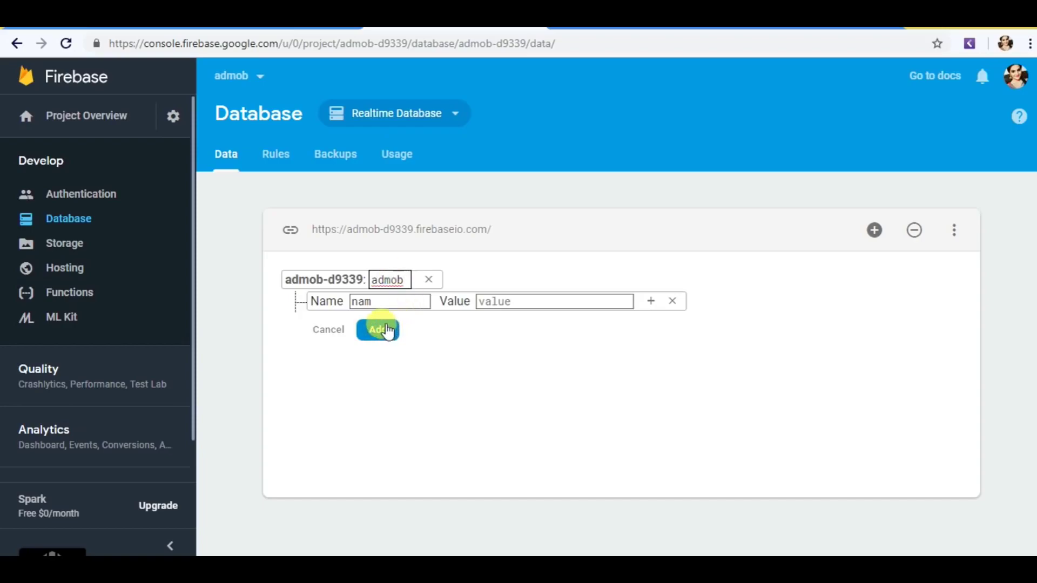
click(387, 303)
click(386, 304)
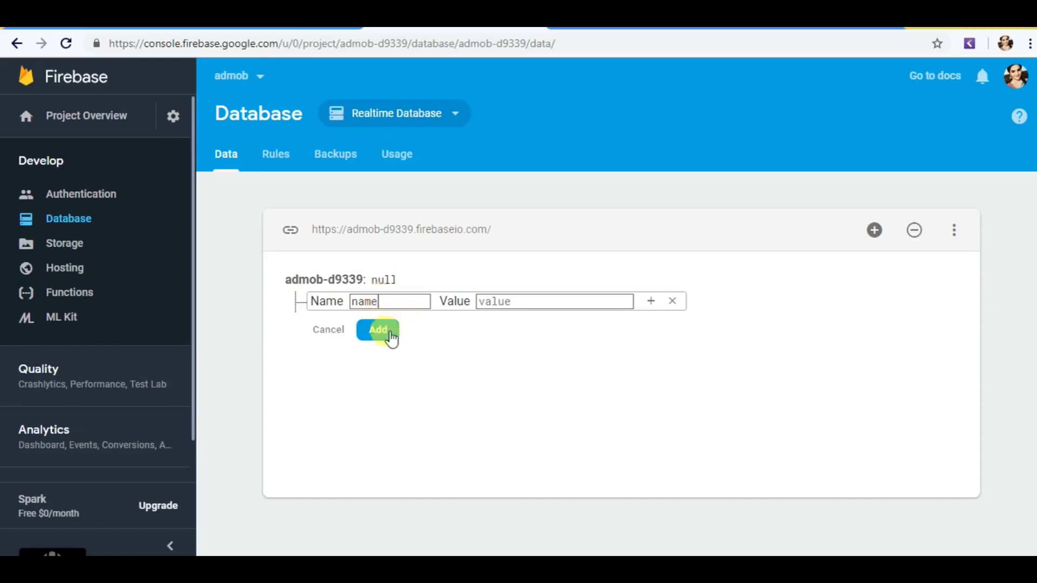
click(396, 281)
text(admob)
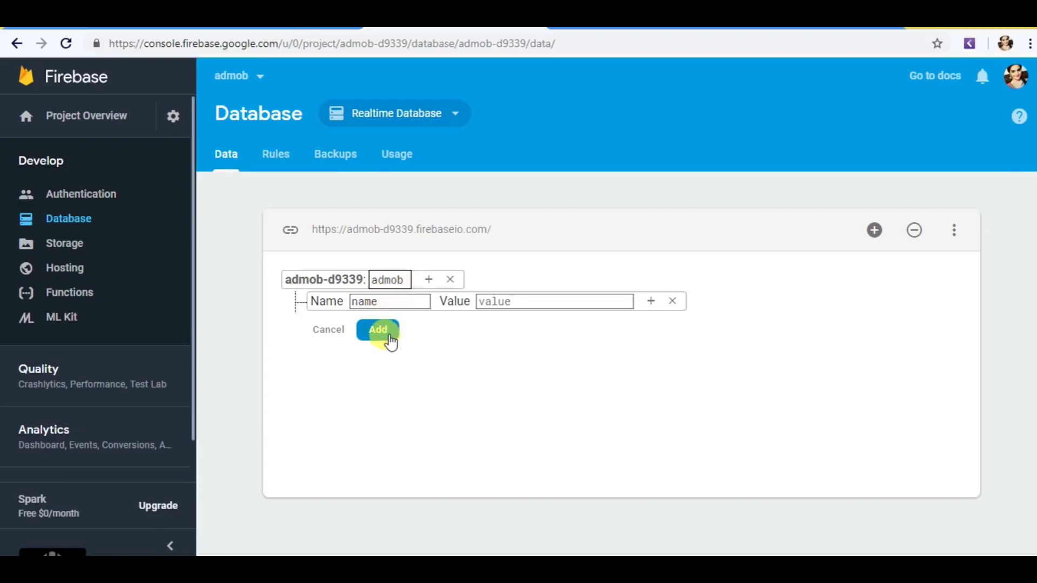
click(387, 333)
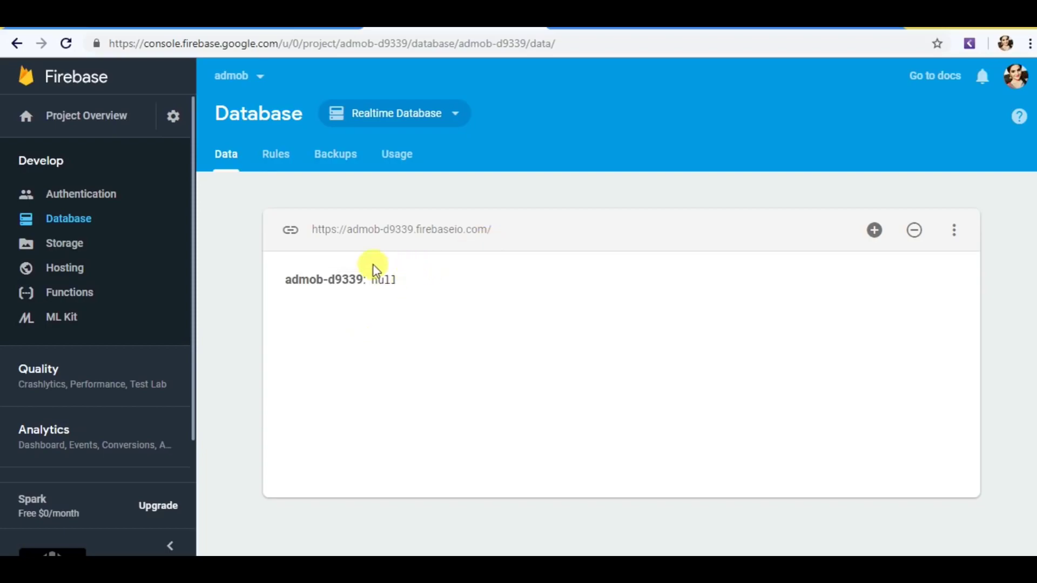
click(480, 231)
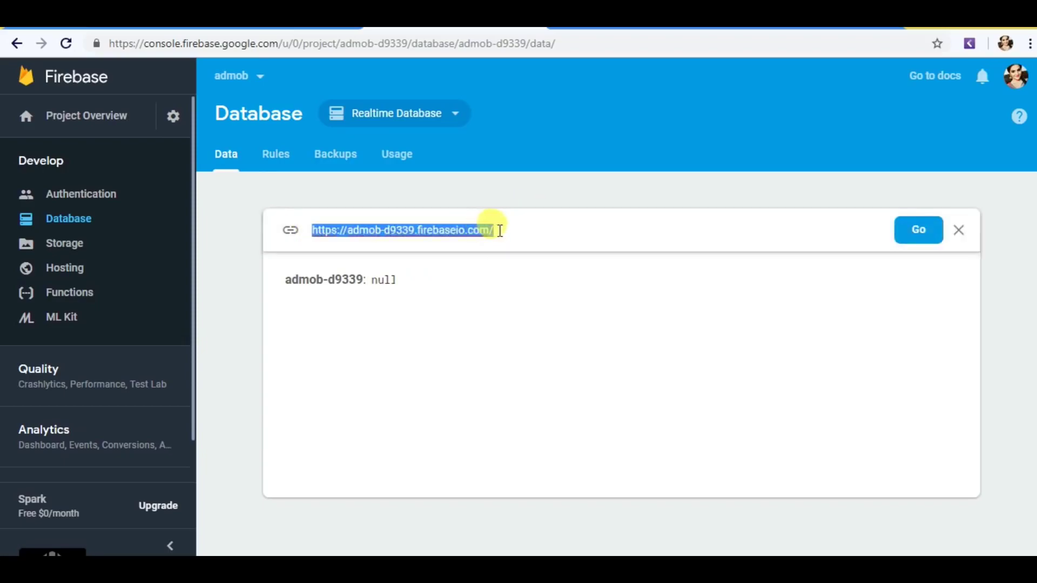
right_click(480, 230)
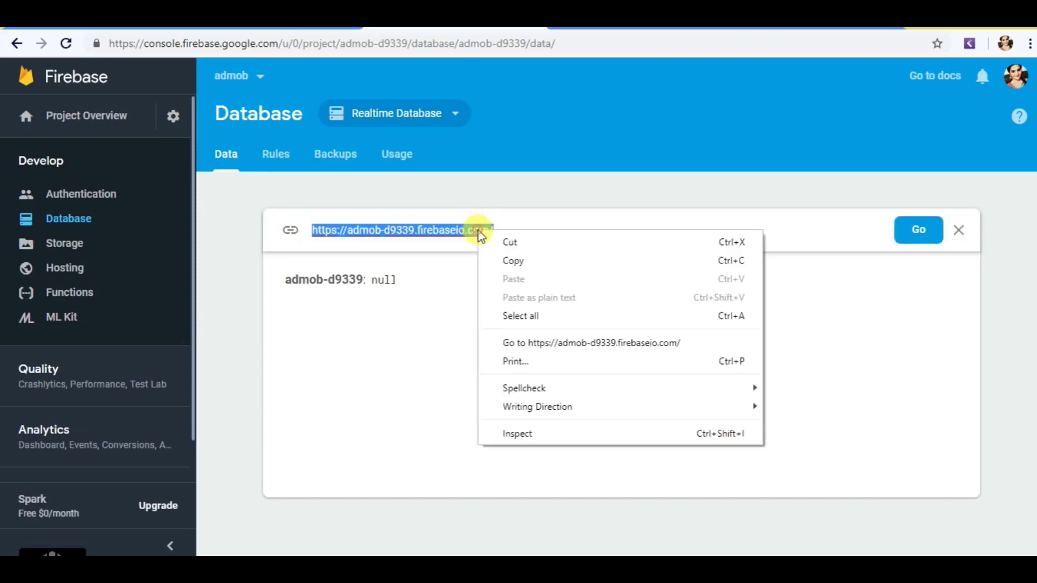
click(507, 260)
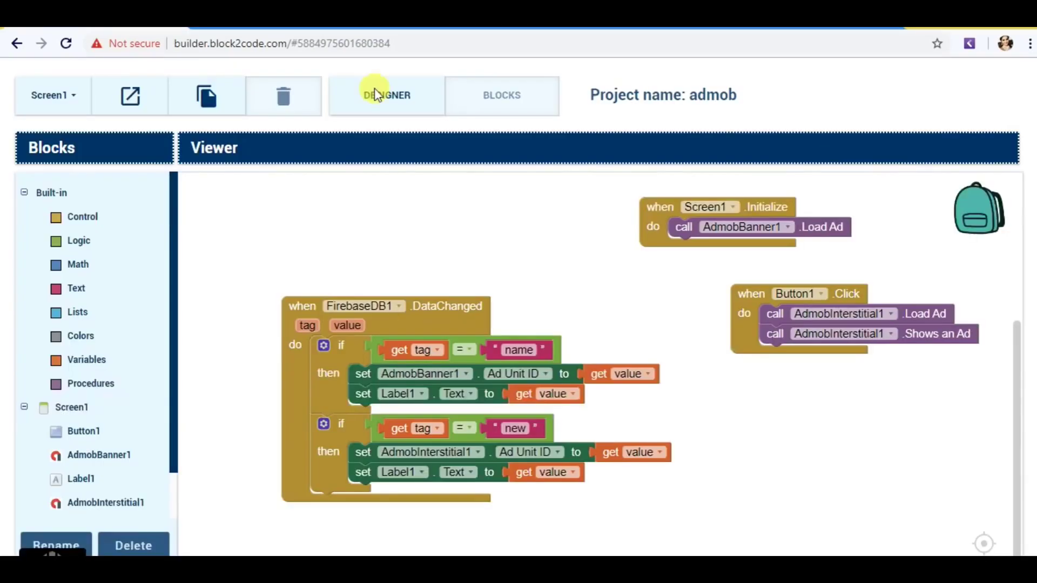
Step: Replace FirebaseDB1's DEFAULT FirebaseURL with the pasted admob-d9339.firebaseio.com URL
click(395, 115)
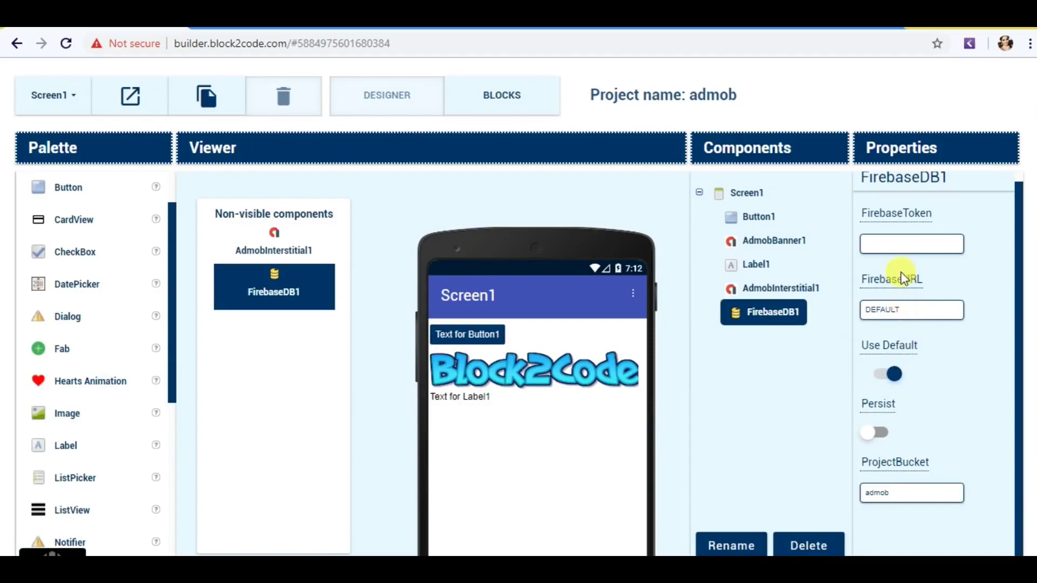
click(912, 315)
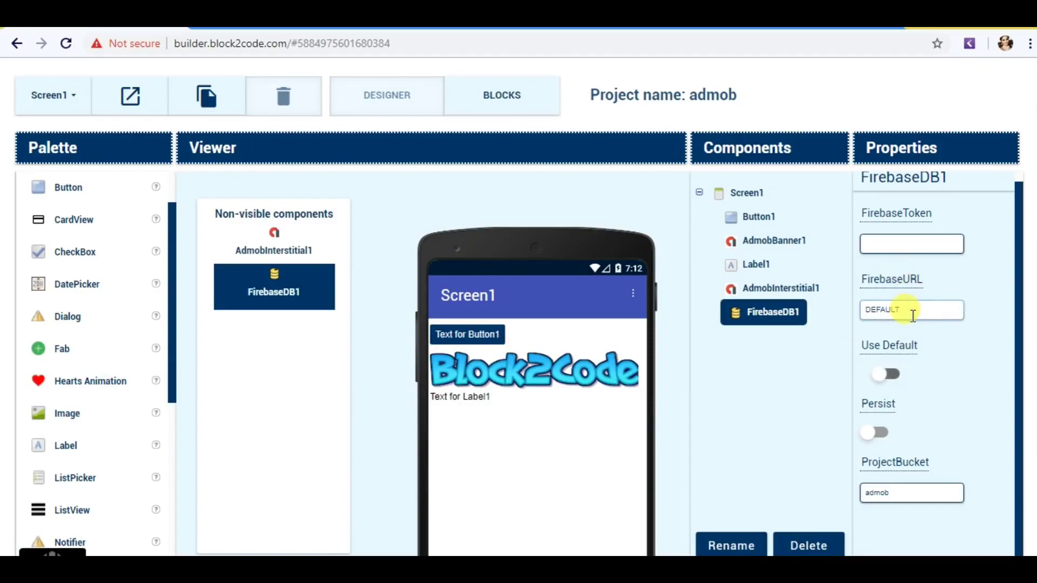
key(ctrl+a)
key(ctrl+v)
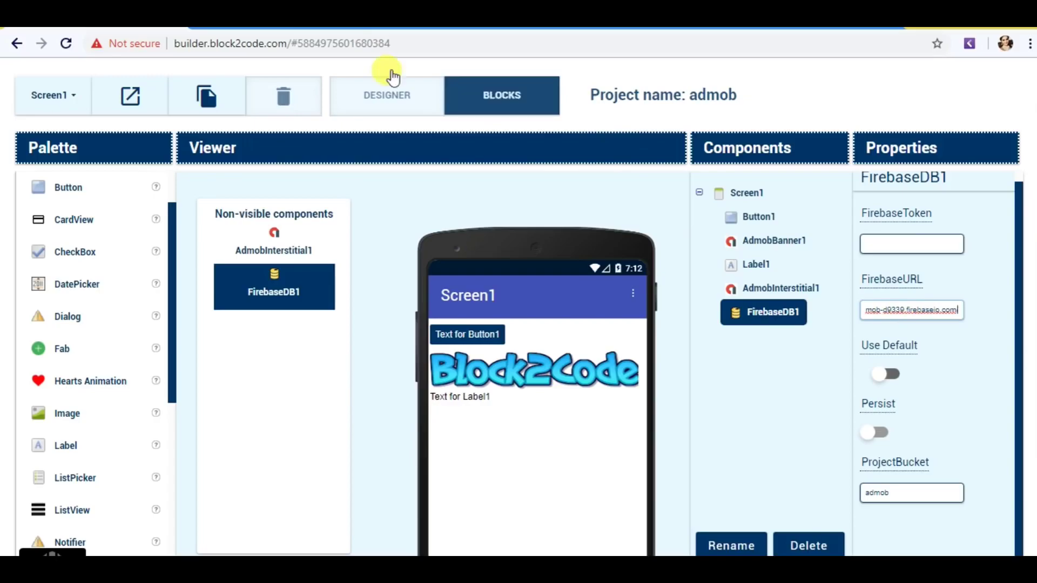
key(ctrl+Tab)
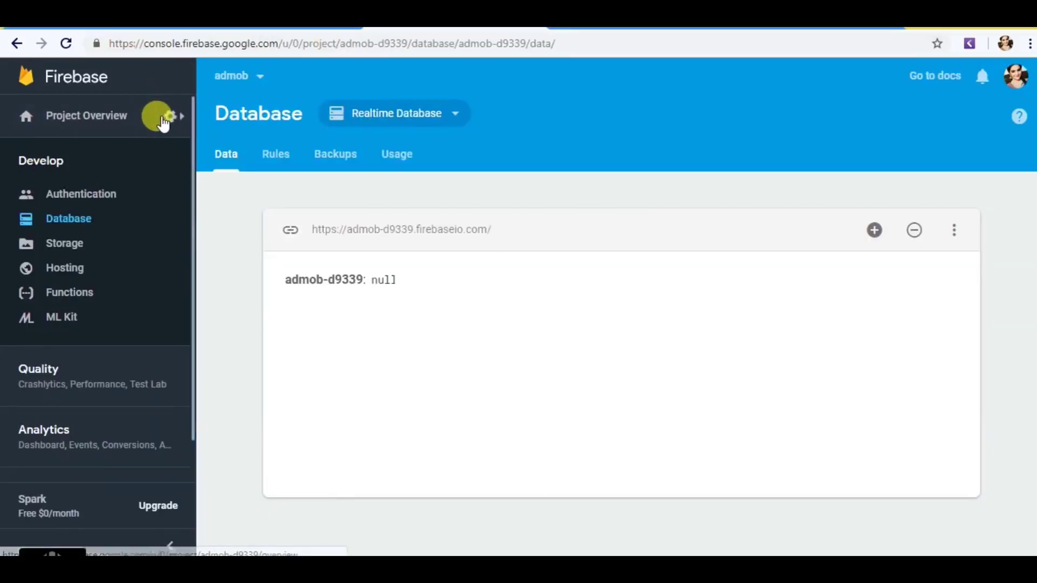
Step: Copy the Web API Key from the admob project's settings
click(171, 117)
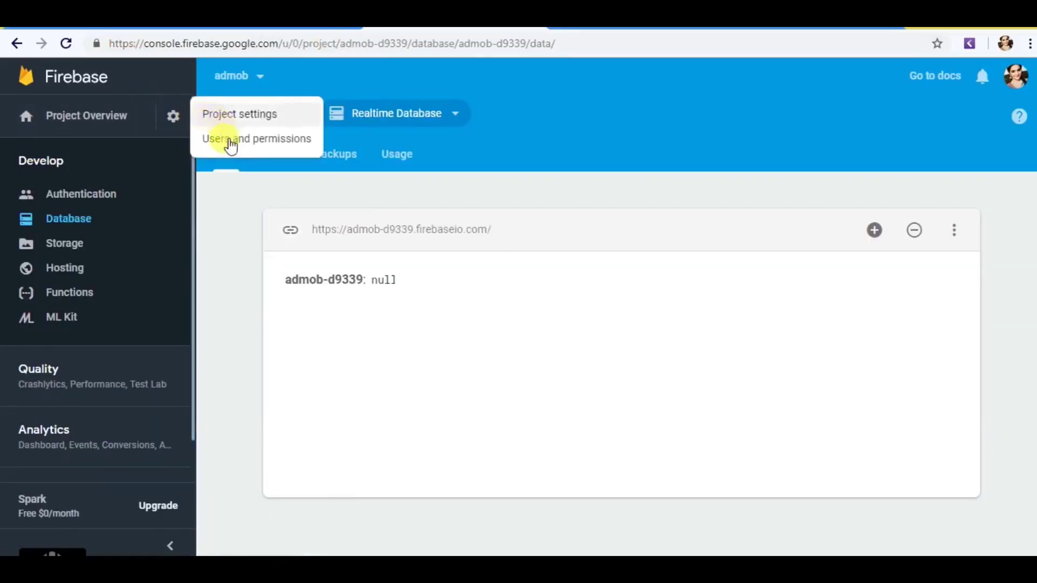
click(232, 116)
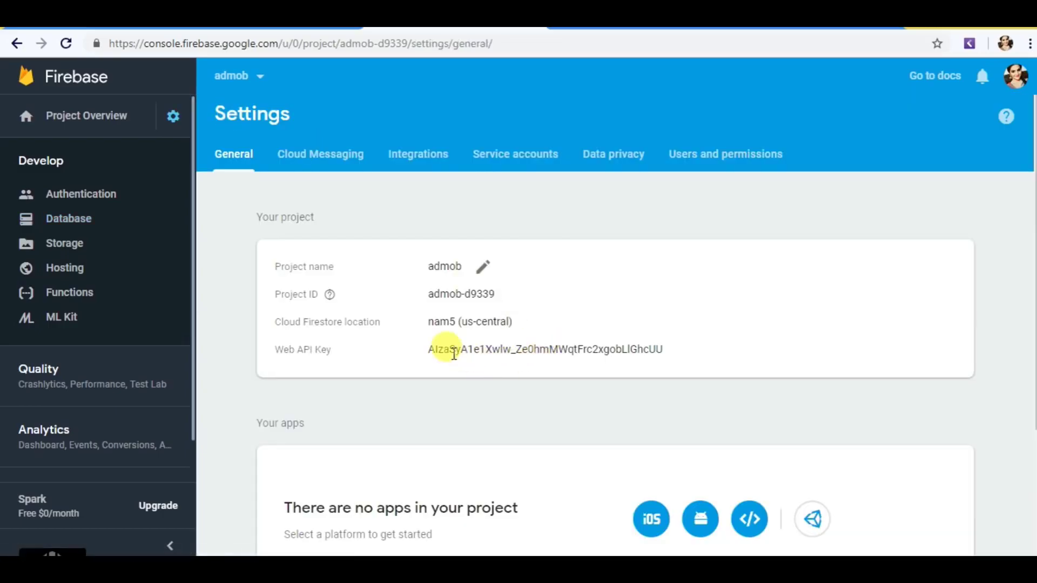
drag(430, 349, 680, 346)
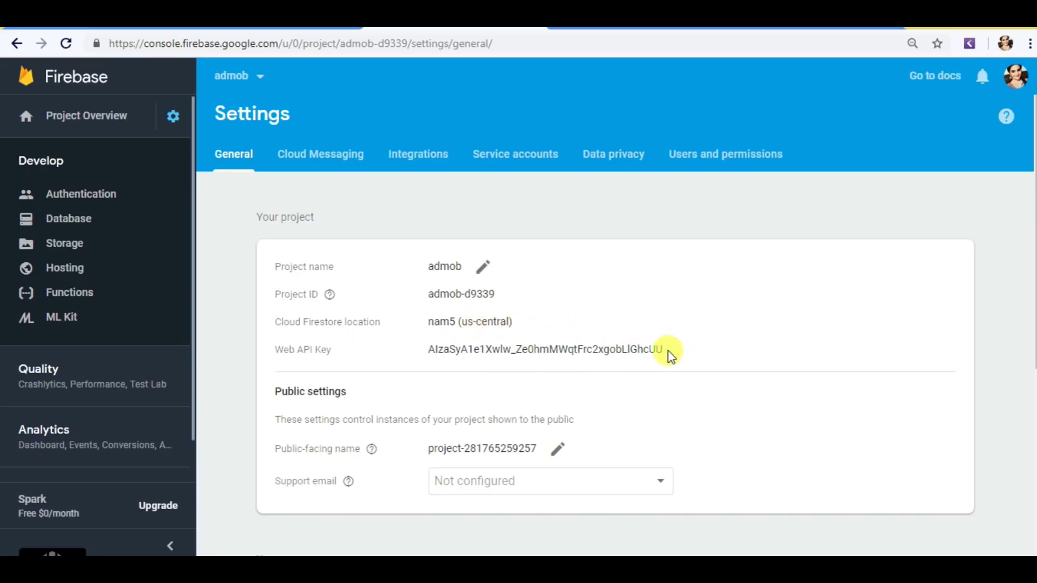
key(ctrl+minus)
key(ctrl+minus)
key(ctrl+minus)
key(ctrl+plus)
key(ctrl+plus)
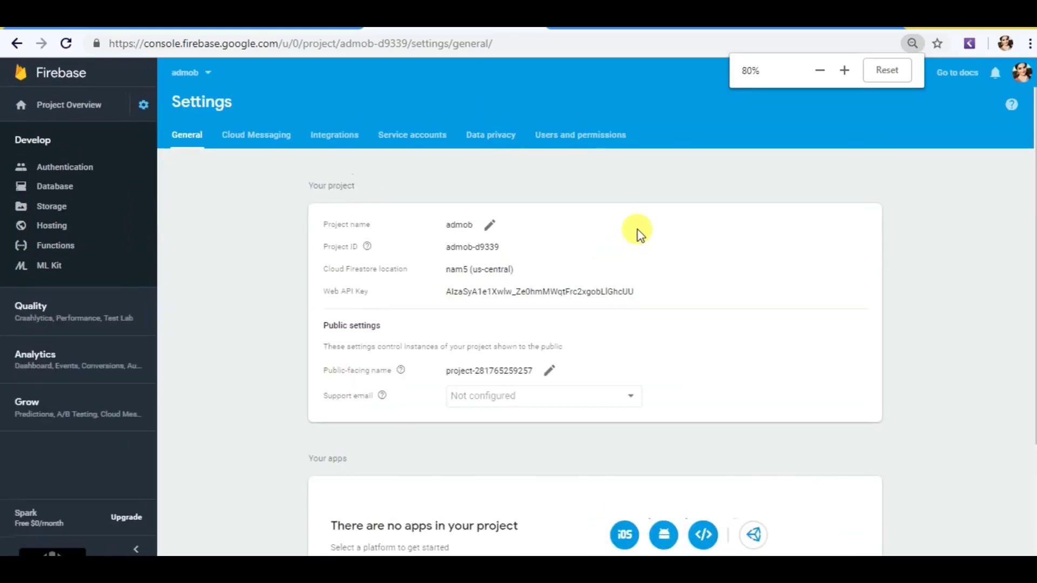
key(ctrl+plus)
key(ctrl+plus)
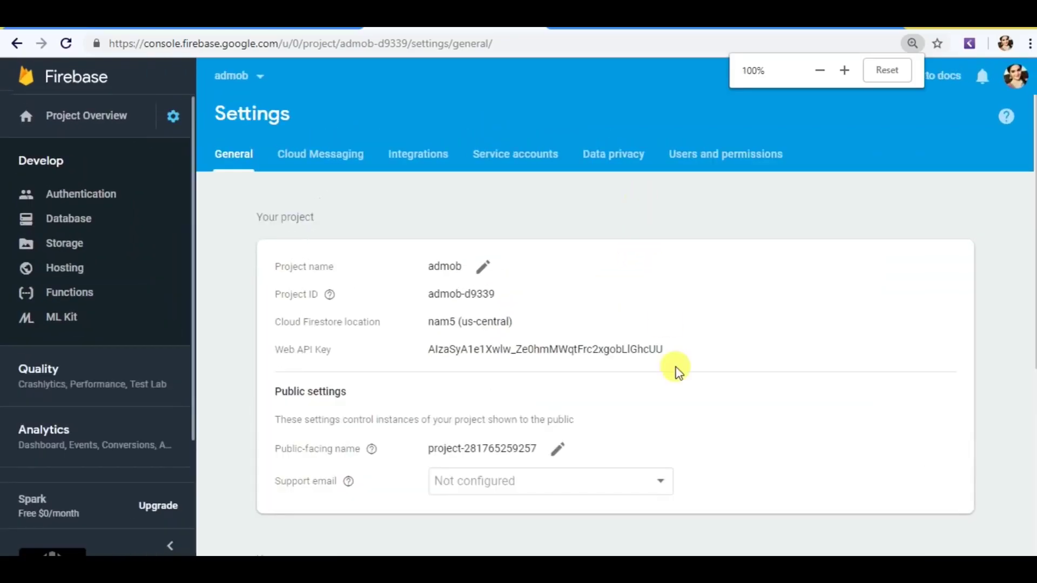
drag(665, 349, 438, 350)
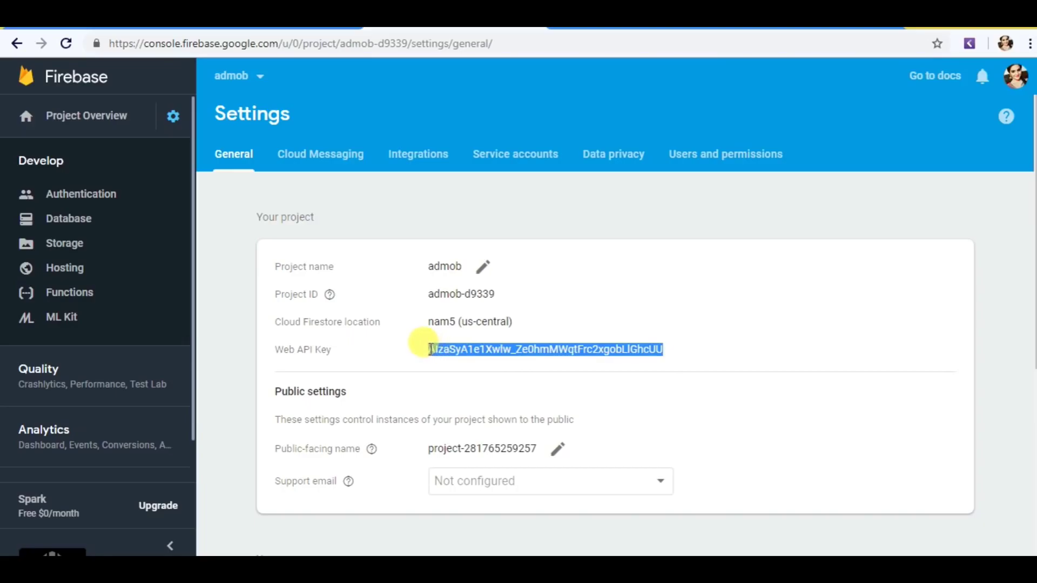
click(243, 16)
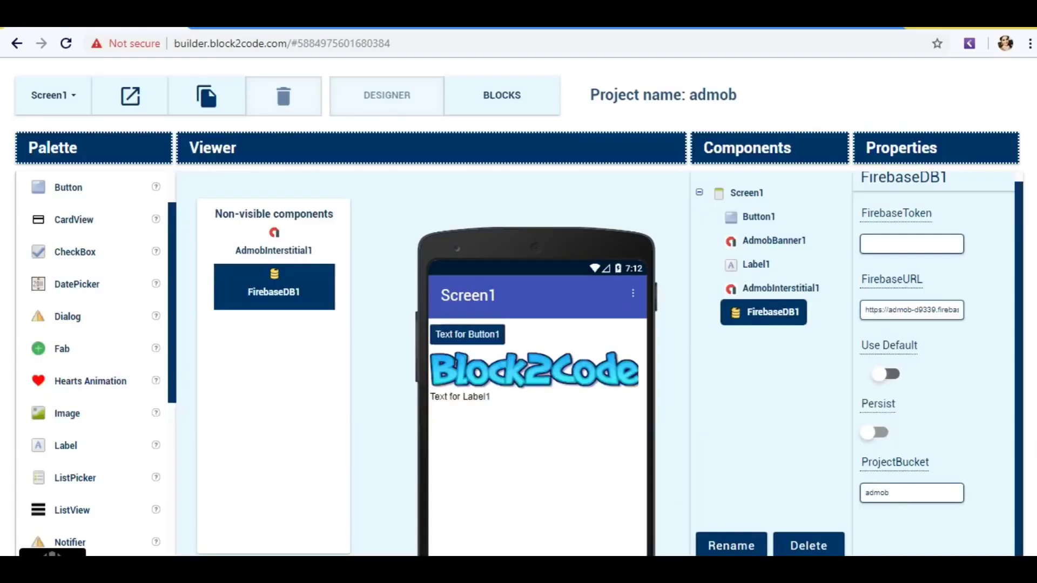
Step: Paste the Web API Key into FirebaseDB1's FirebaseToken property
click(896, 240)
key(ctrl+v)
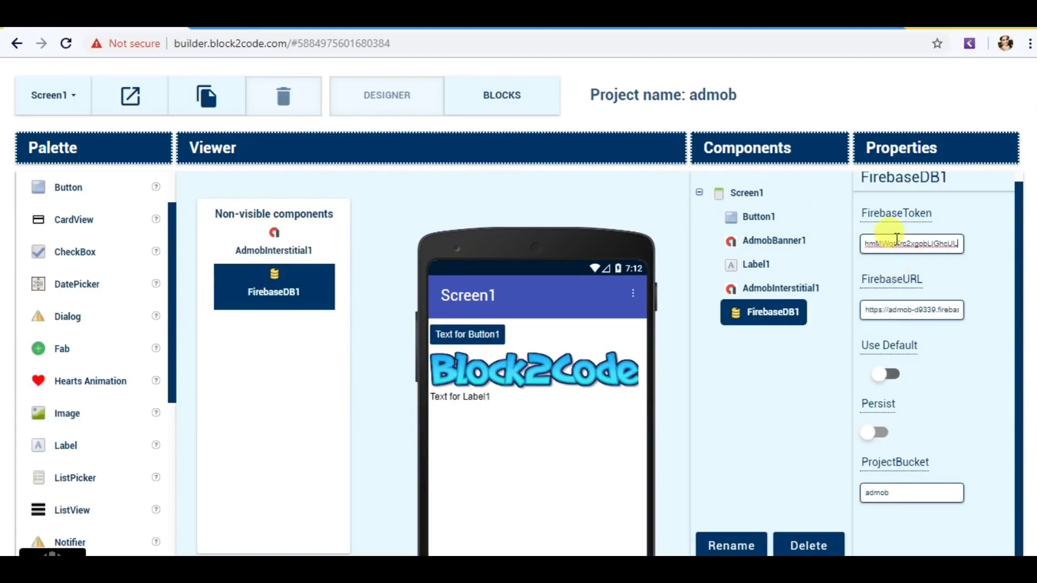
click(671, 204)
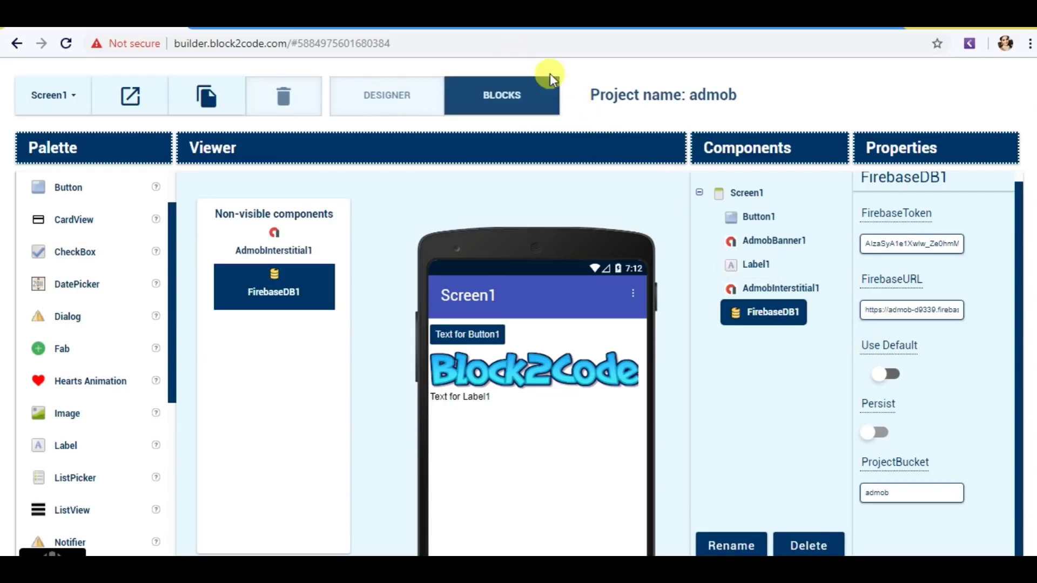
click(454, 17)
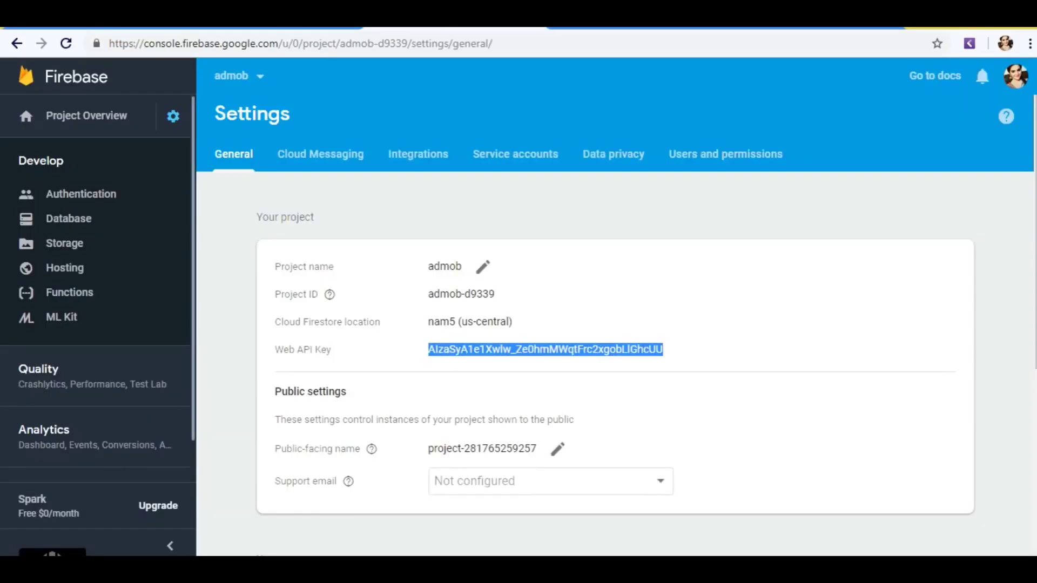
click(678, 286)
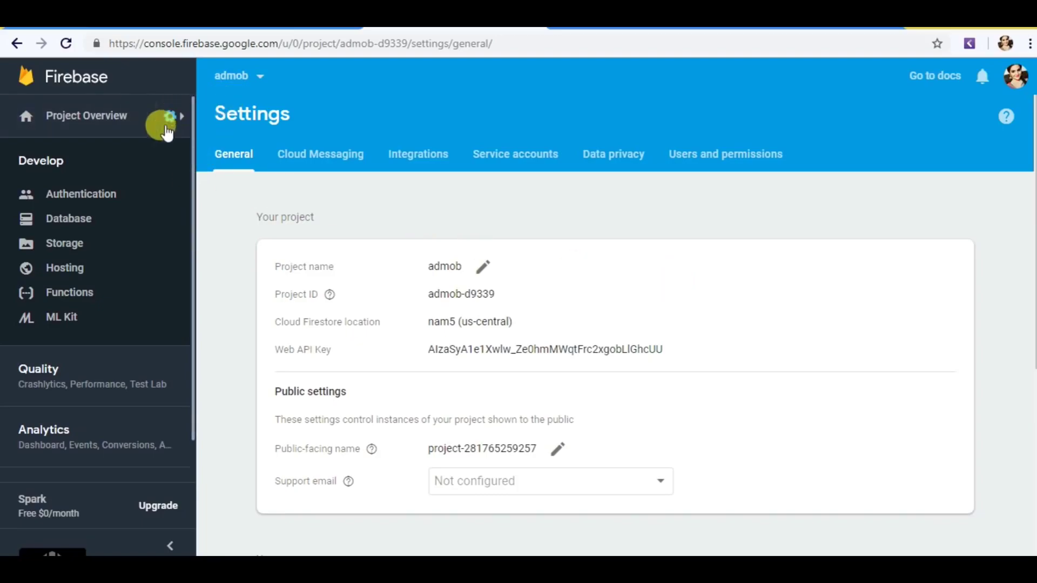
Step: Start a child entry with a nested child under the admob-d9339 root
click(74, 219)
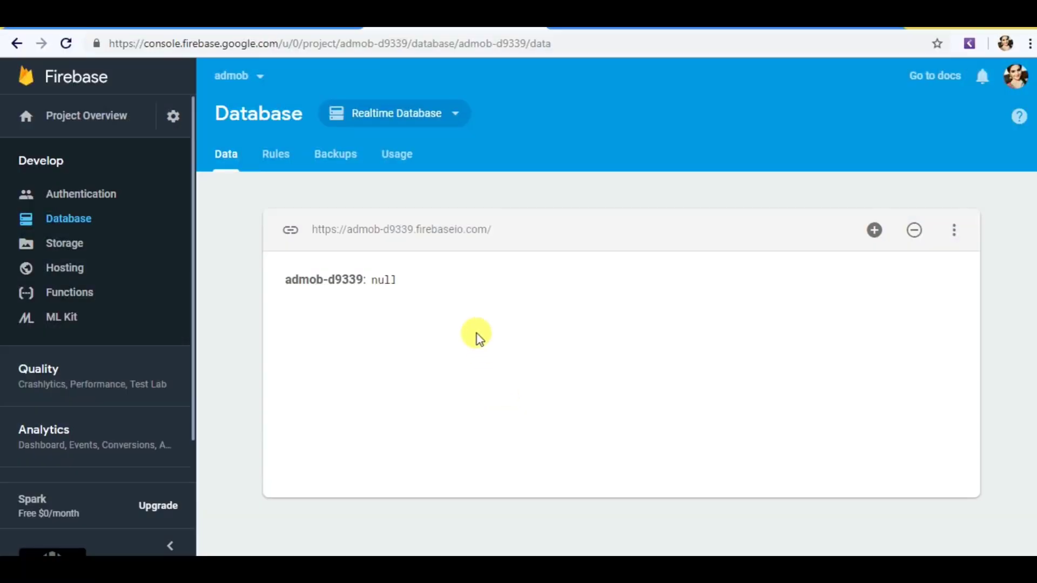
mouse_move(372, 280)
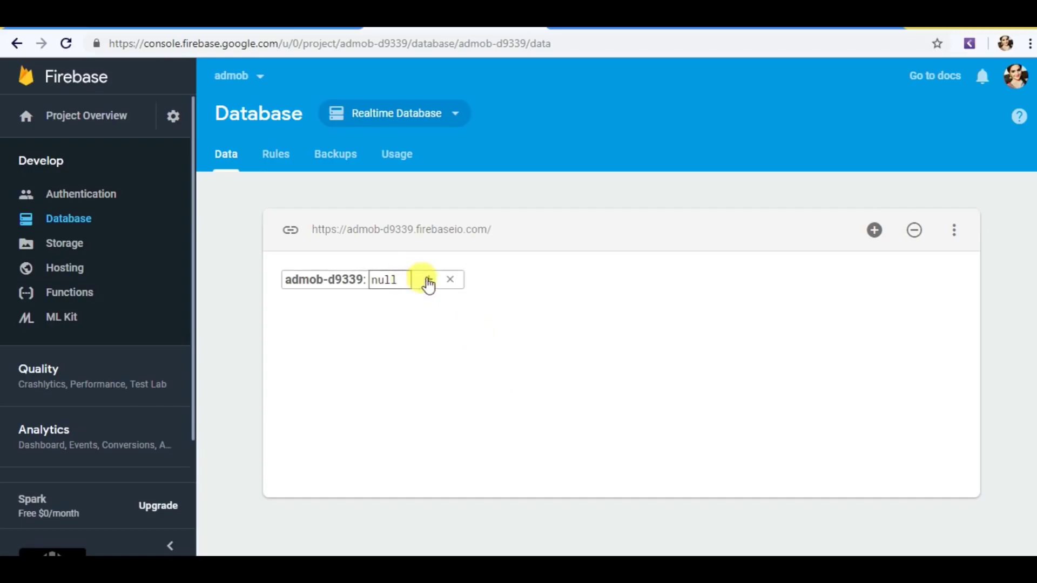
click(430, 282)
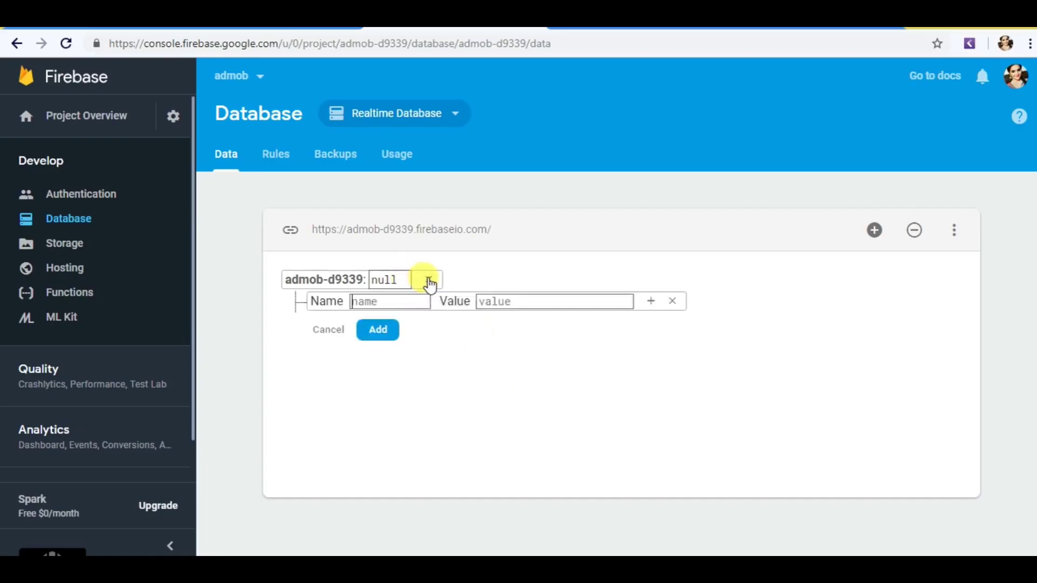
click(651, 303)
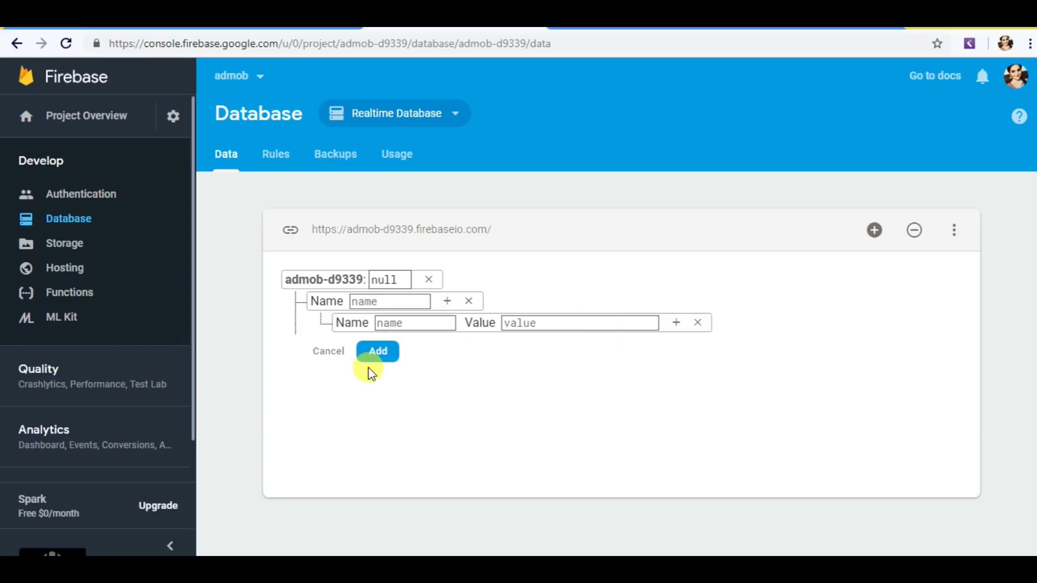
click(372, 301)
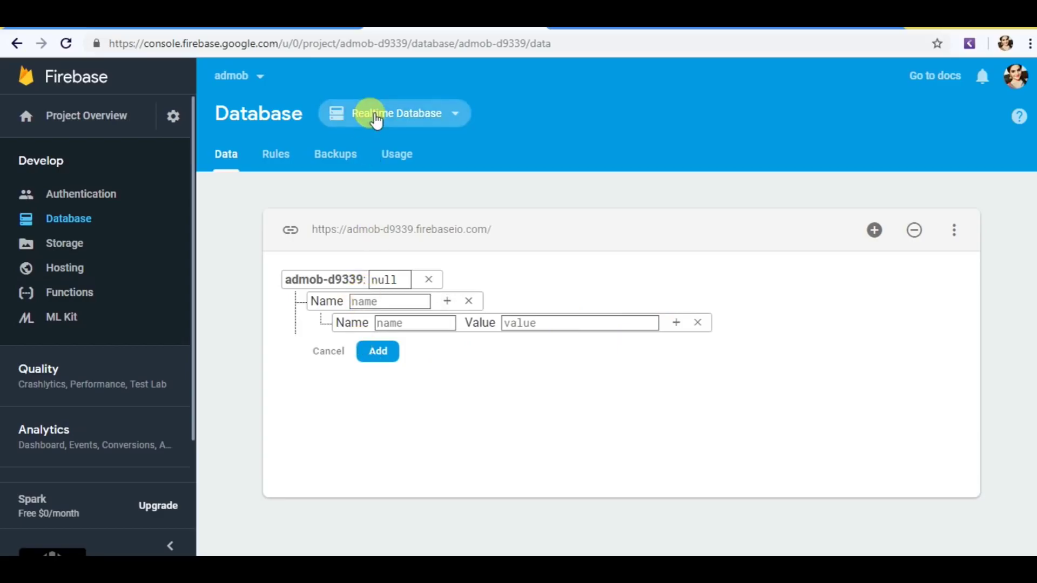
Step: Check the app's blocks in Block2Code, then discard the unfinished child entry
click(318, 22)
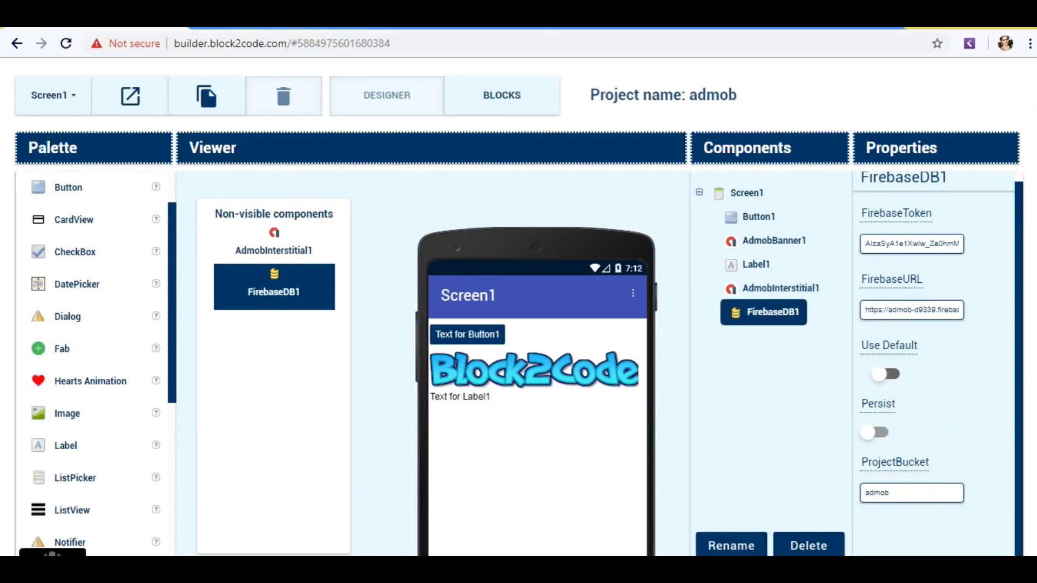
click(178, 22)
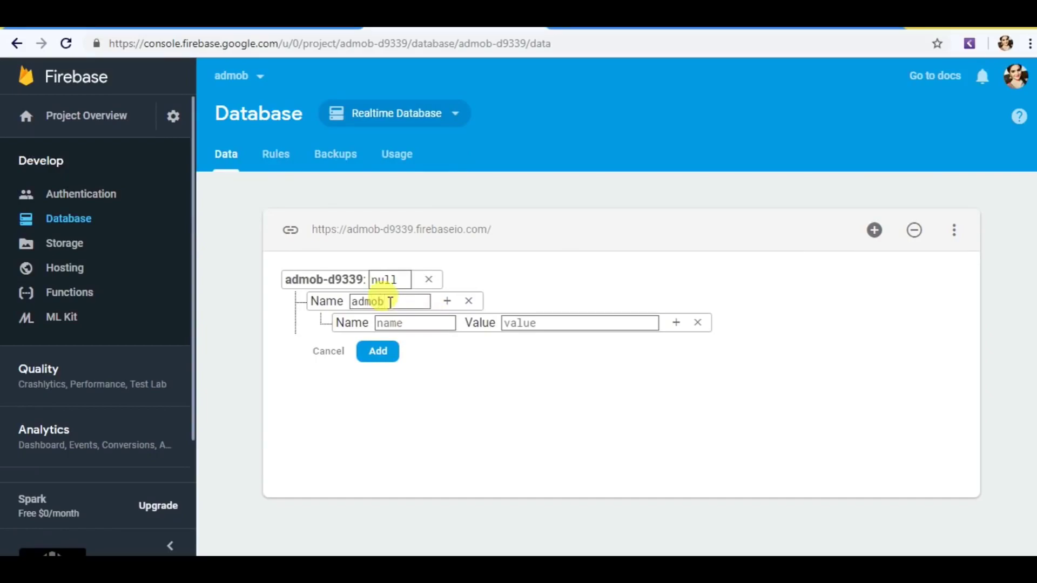
click(390, 302)
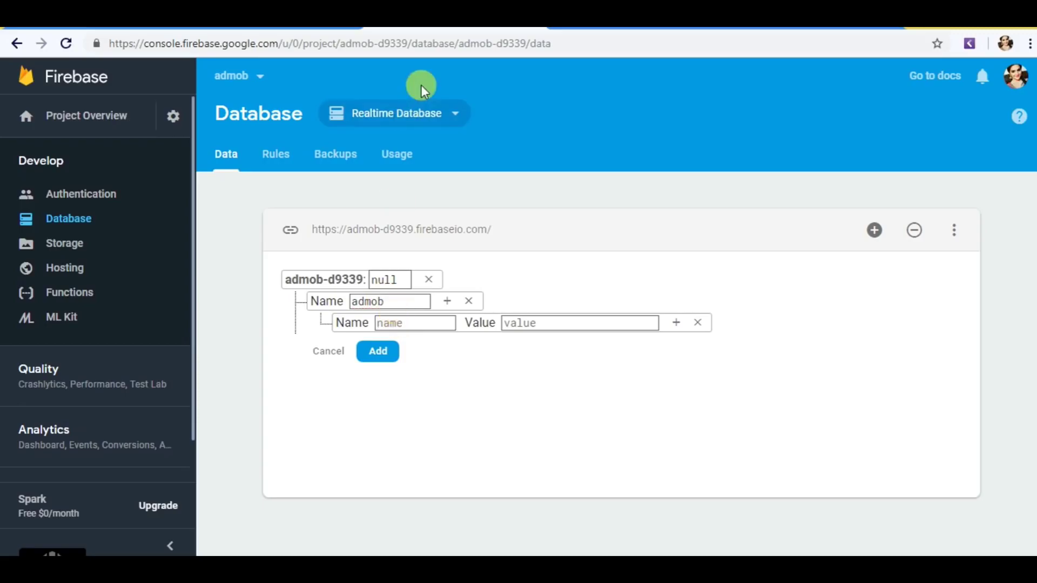
click(314, 18)
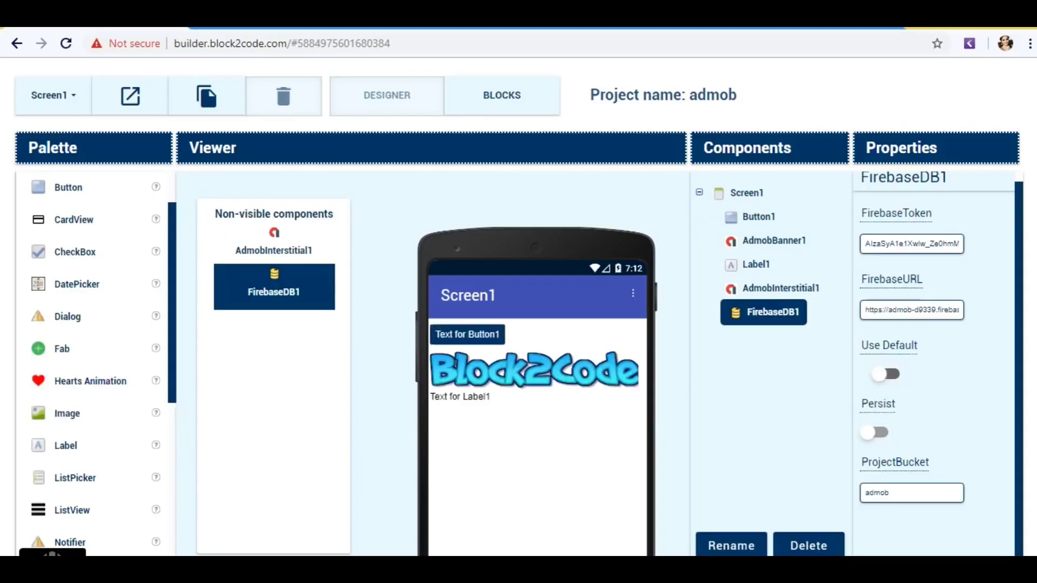
click(463, 105)
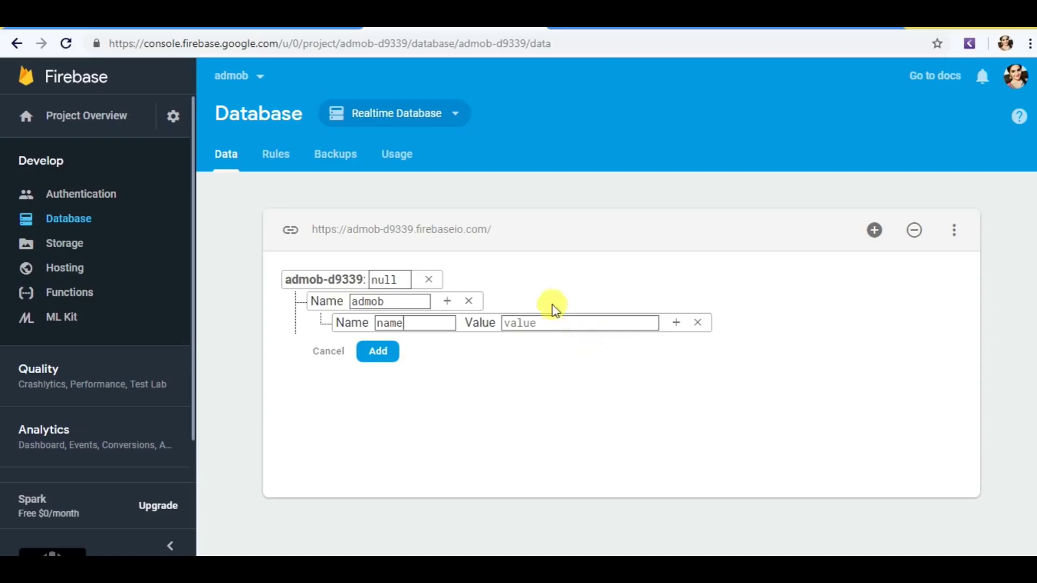
click(371, 358)
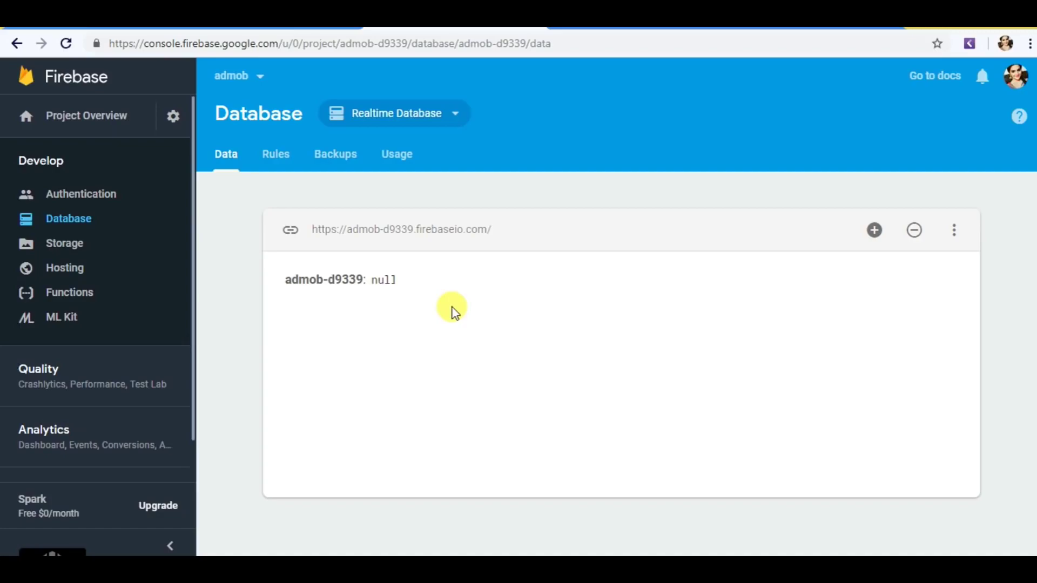
Step: Add a pending admob child under the root holding a nested entry named name
mouse_move(340, 280)
click(426, 280)
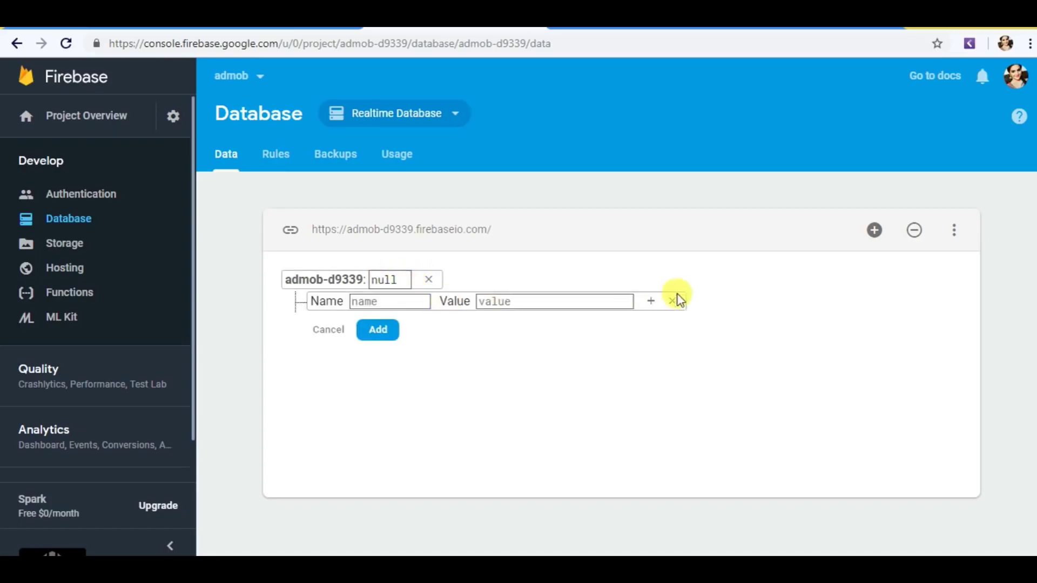
click(650, 301)
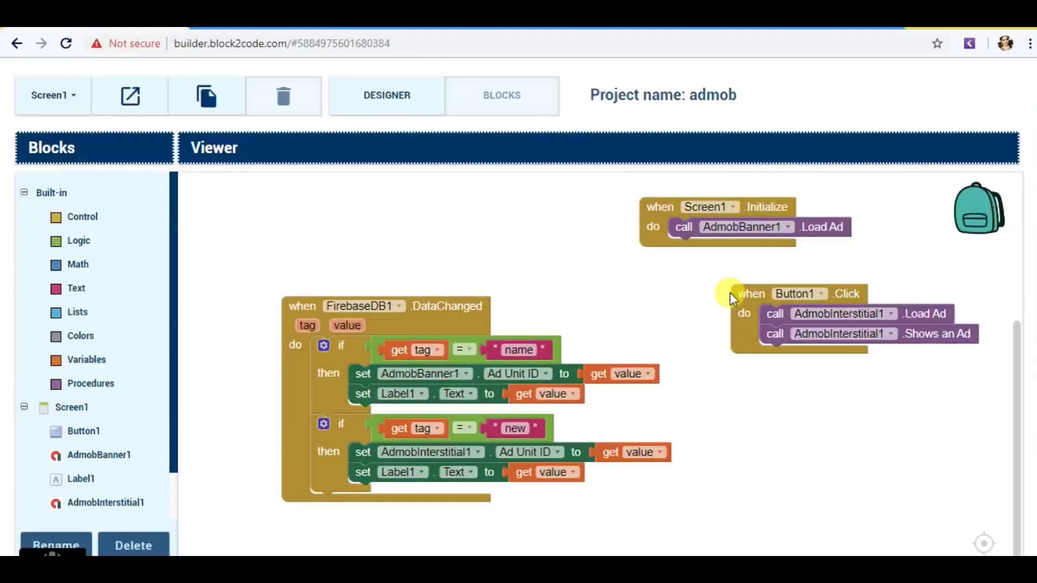
click(401, 100)
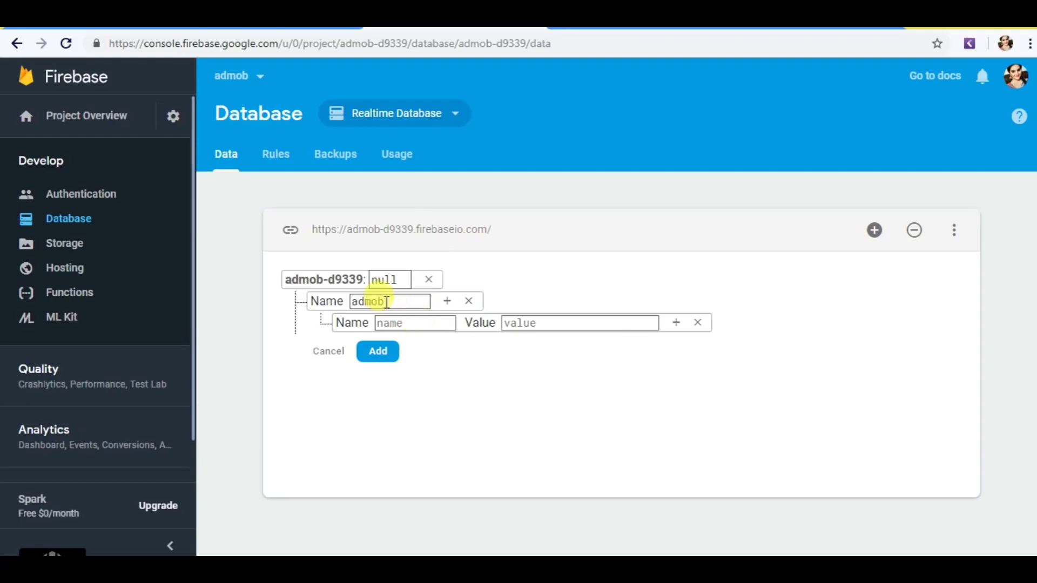
click(408, 323)
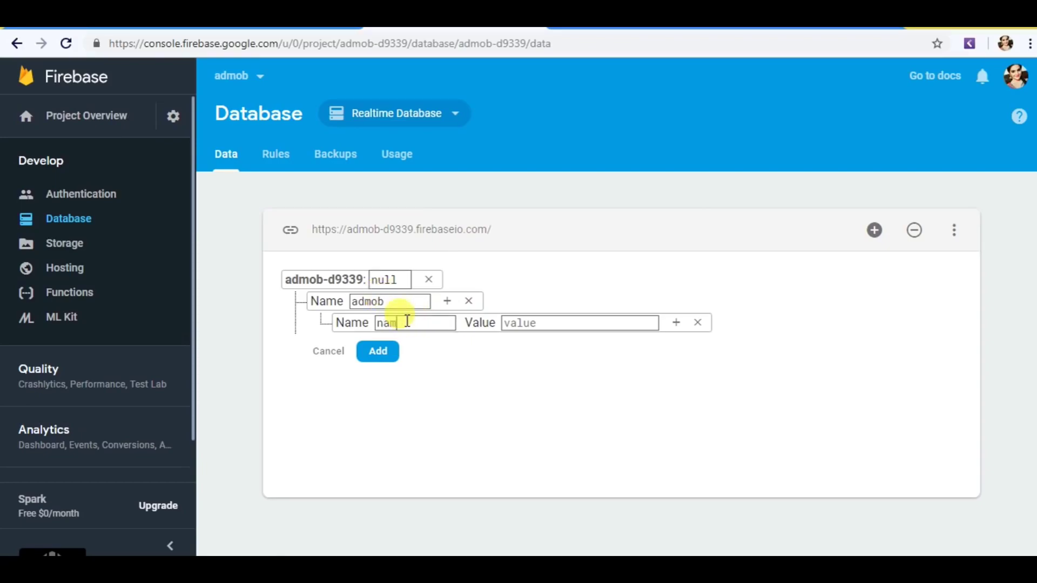
click(549, 319)
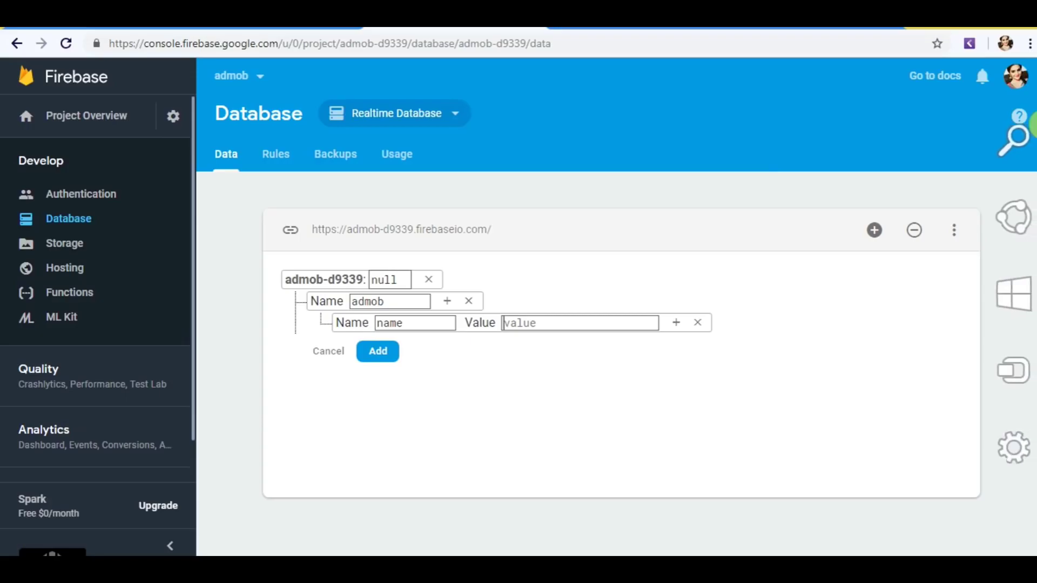
mouse_move(1025, 140)
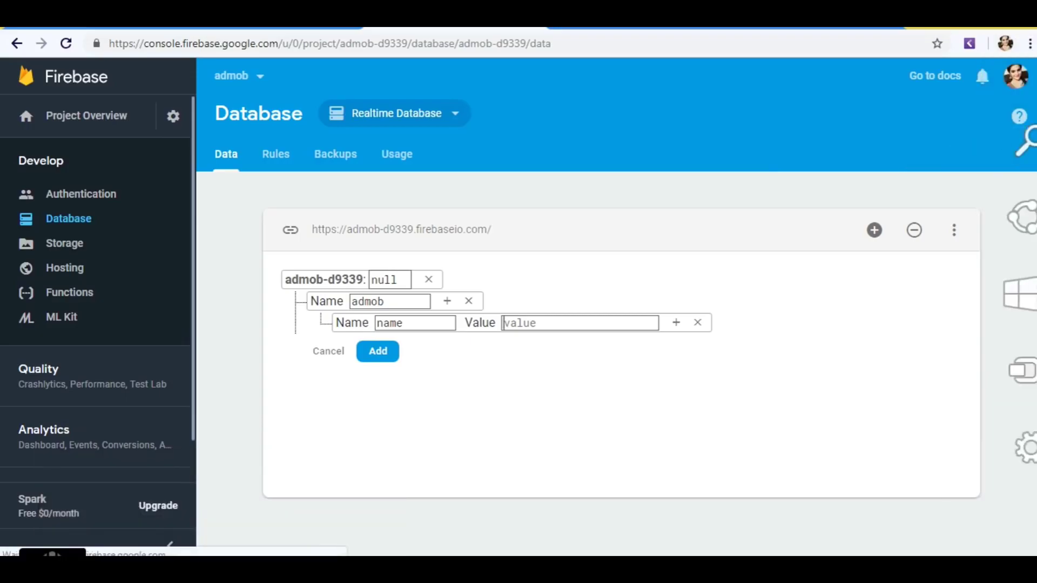
Step: Search 'note' to launch a blank Notepad and look through its menus
click(1032, 160)
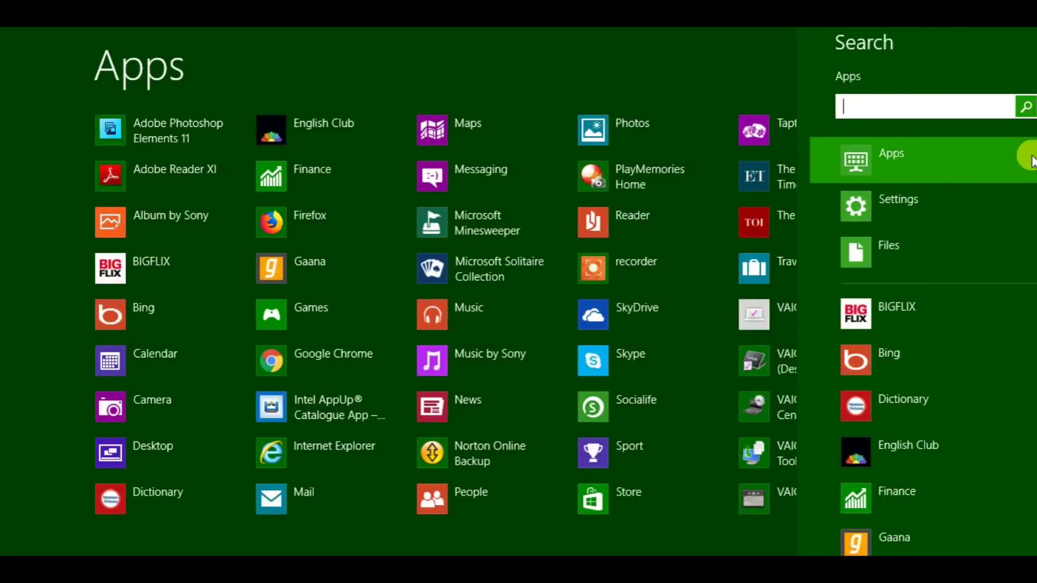
text(not)
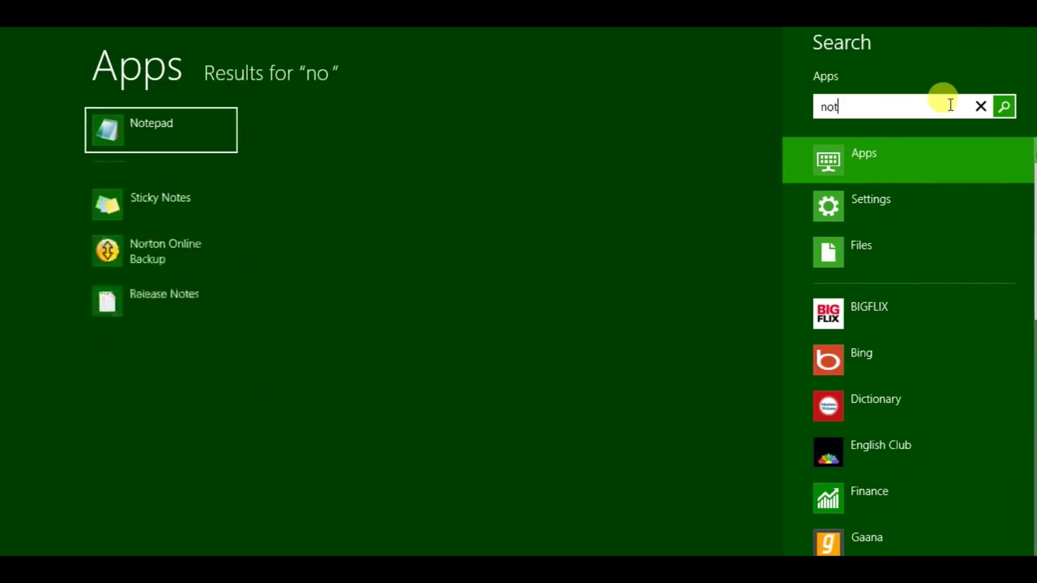
text(e)
key(Return)
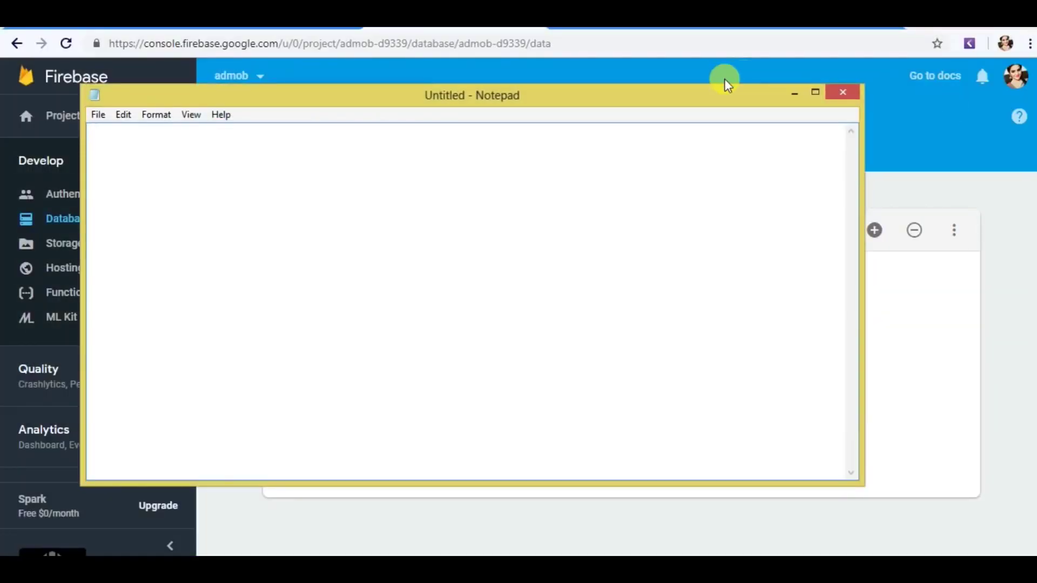
click(104, 115)
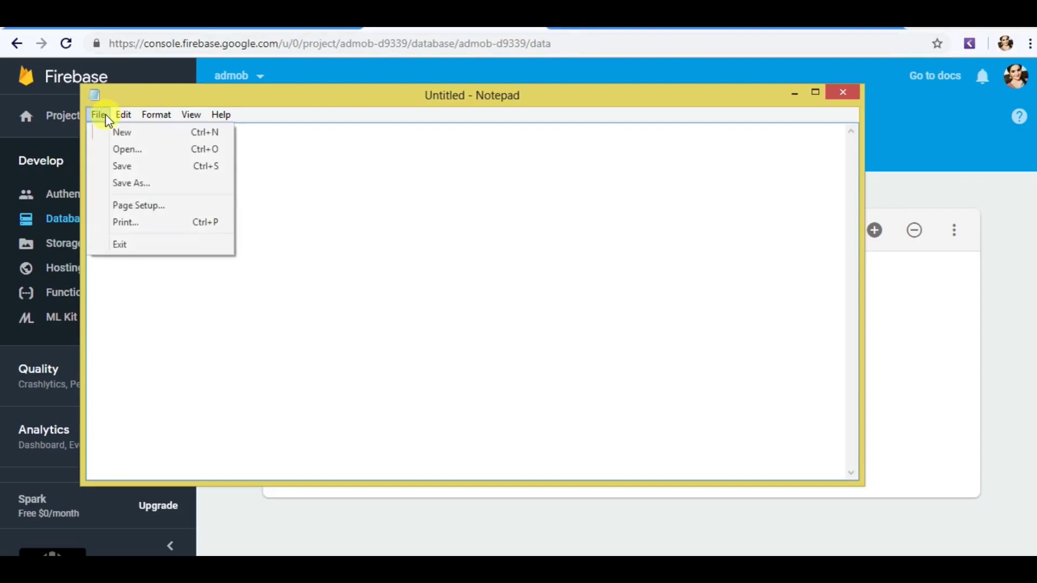
click(296, 276)
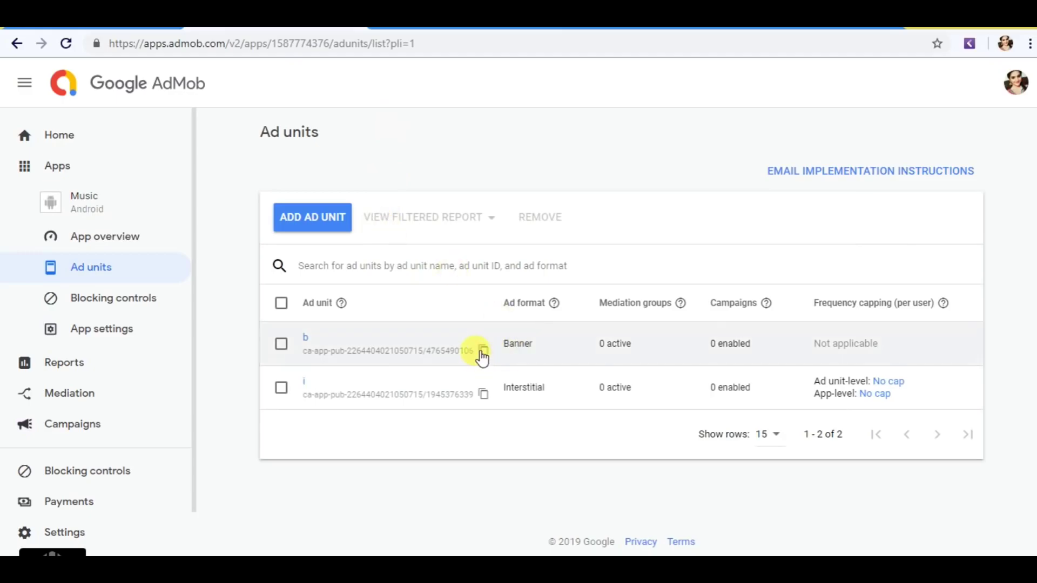
Step: Copy the banner ad unit's ca-app-pub ID from AdMob and paste it into Notepad's first line
click(483, 350)
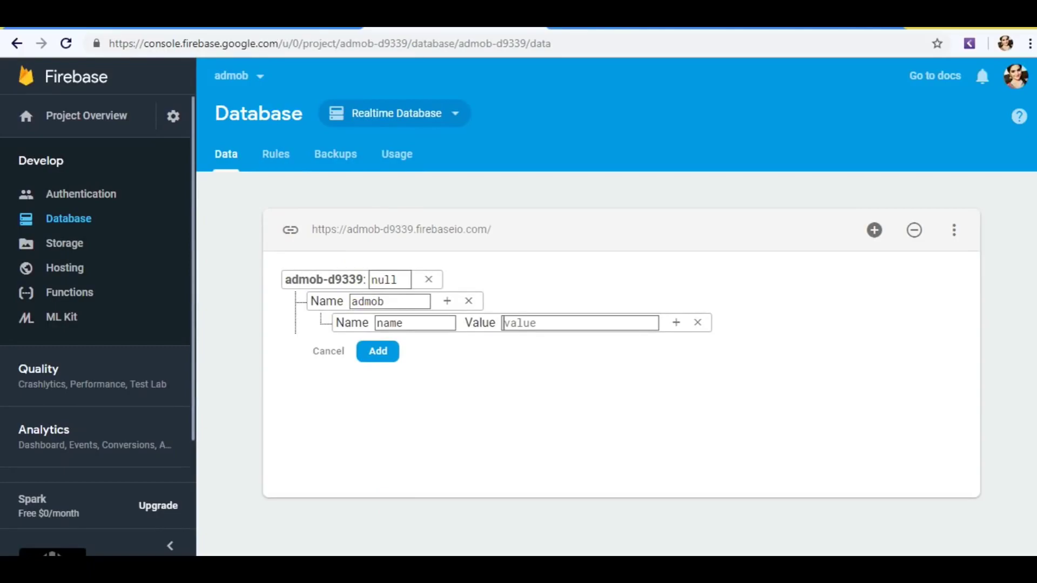
key(alt+Tab)
key(alt+Tab)
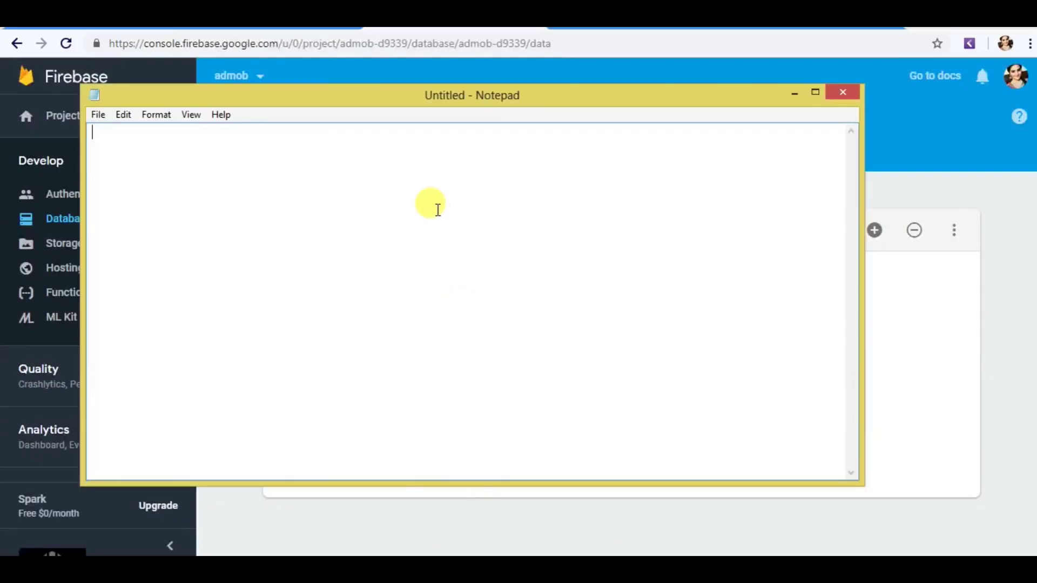
key(ctrl+v)
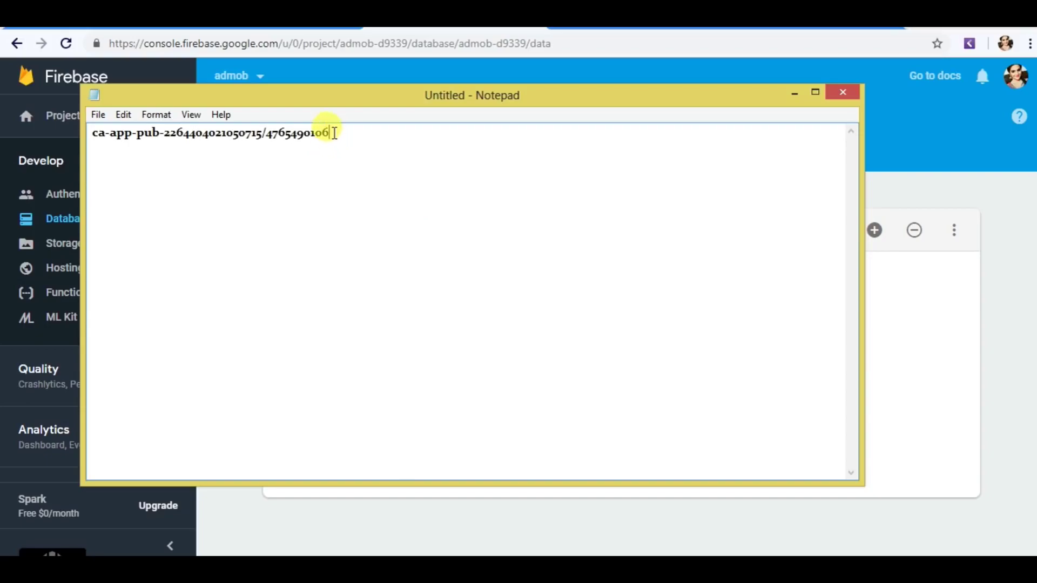
mouse_move(332, 135)
mouse_down()
mouse_move(152, 175)
mouse_move(88, 139)
mouse_up()
click(188, 114)
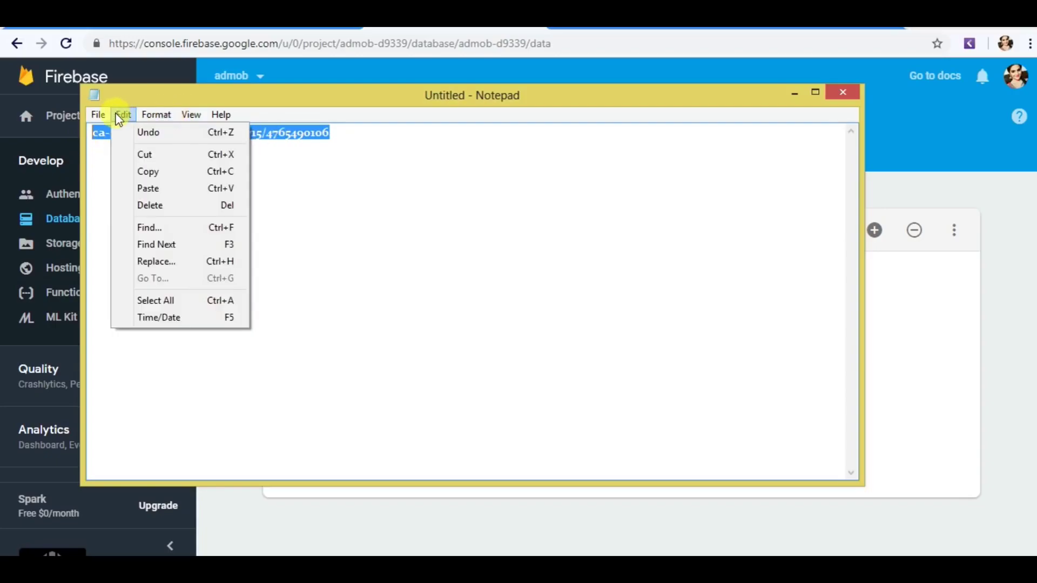
click(521, 375)
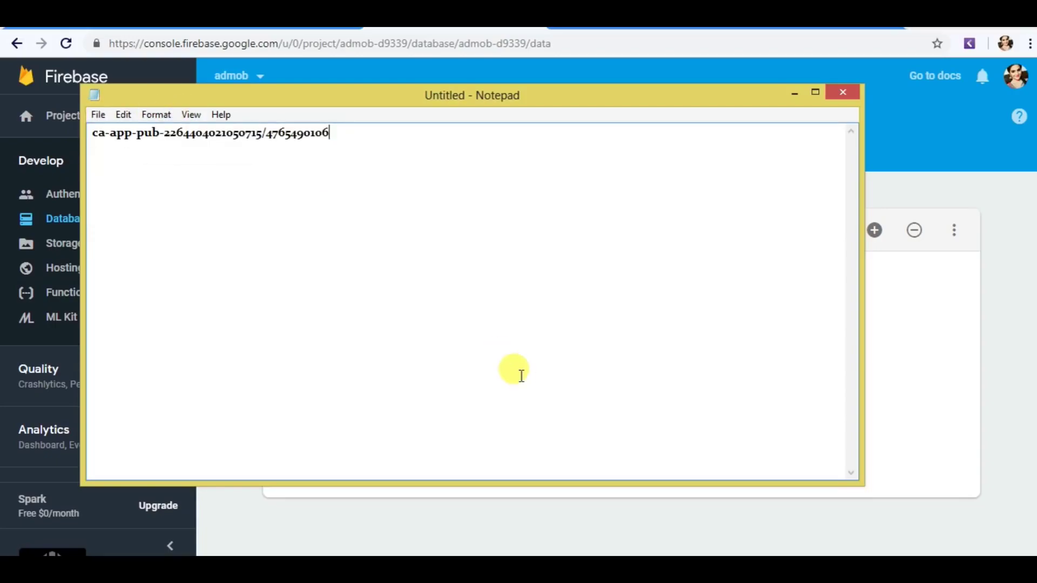
Step: Maximise Notepad and add a second line with \" followed by the pasted ad unit ID
click(816, 94)
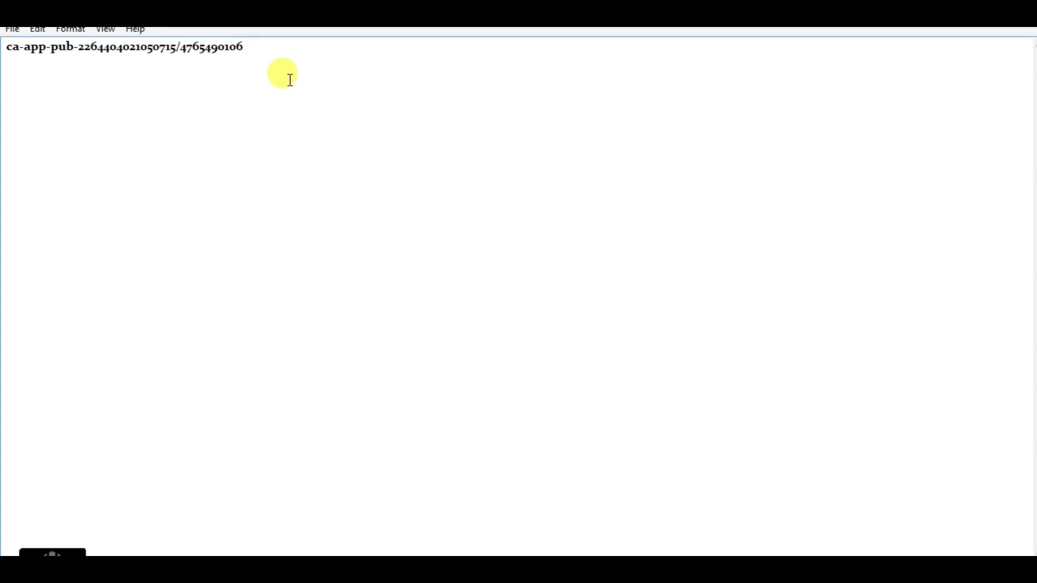
text(")
key(BackSpace)
key(Return)
text(")
text(\)
key(ctrl+v)
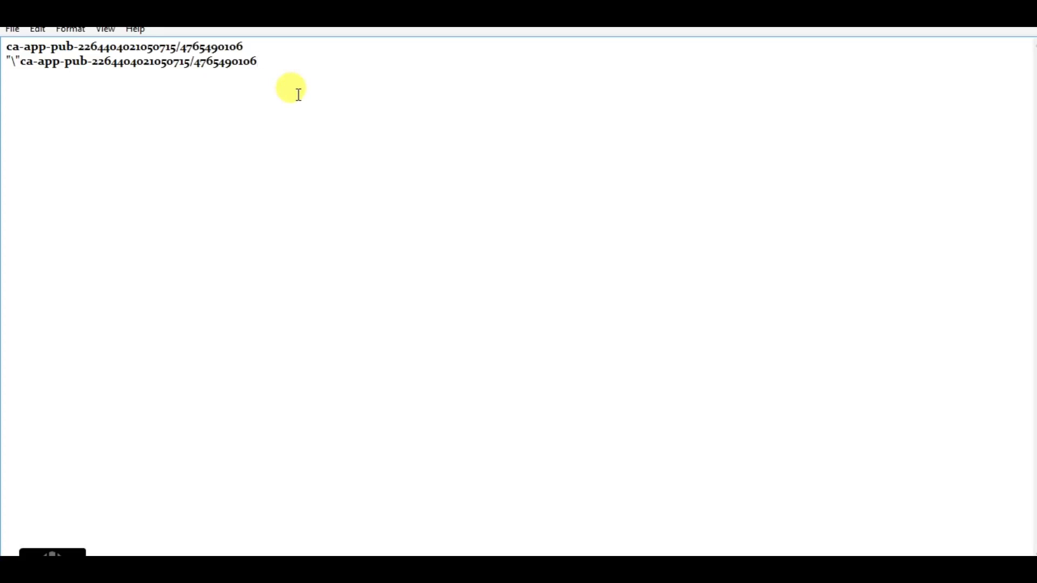
Step: Escape line two: write the slash as \\/ and close it with an escaped quote \""
click(192, 62)
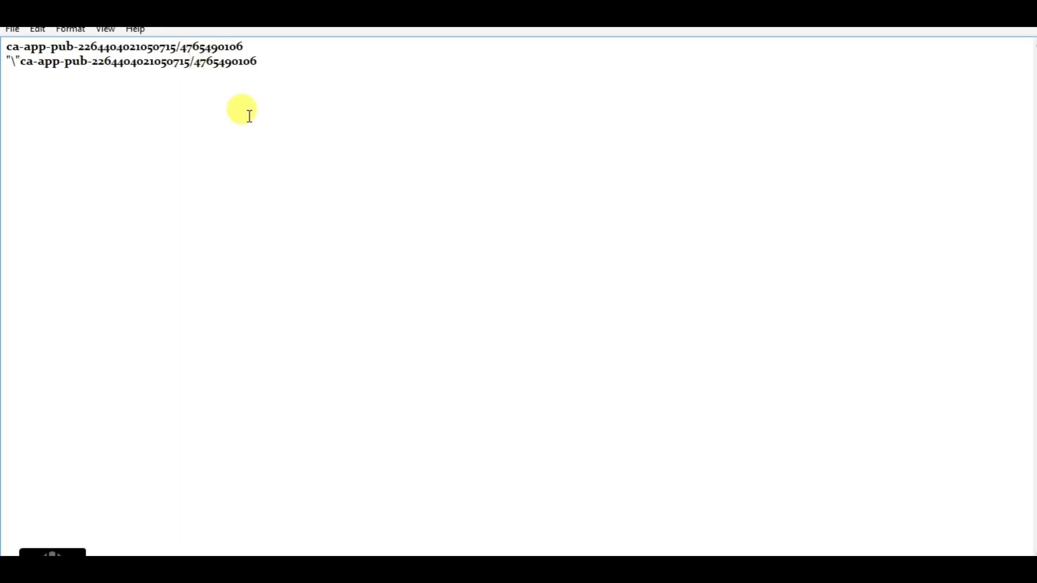
text(\)
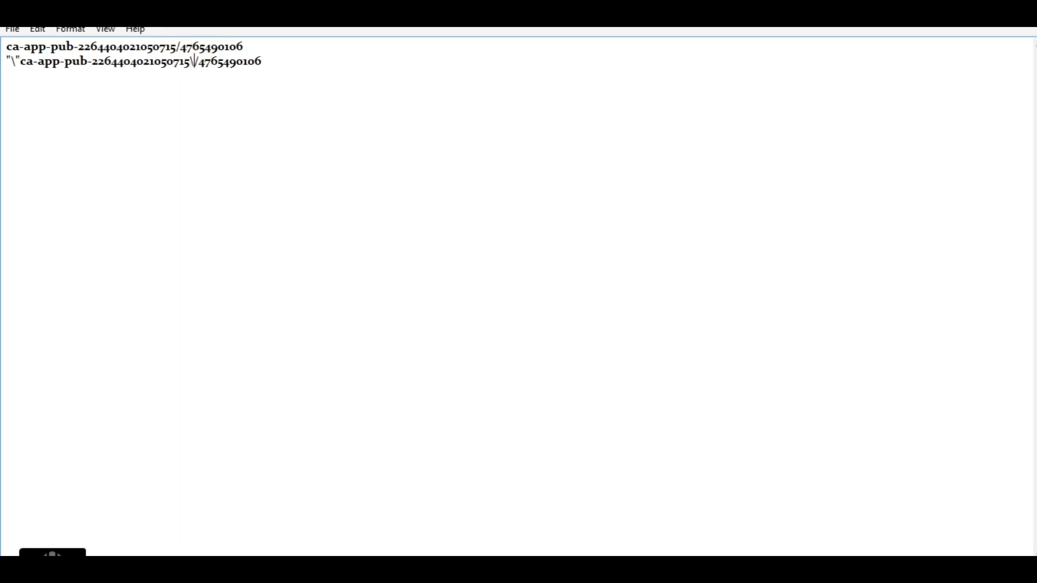
text(\)
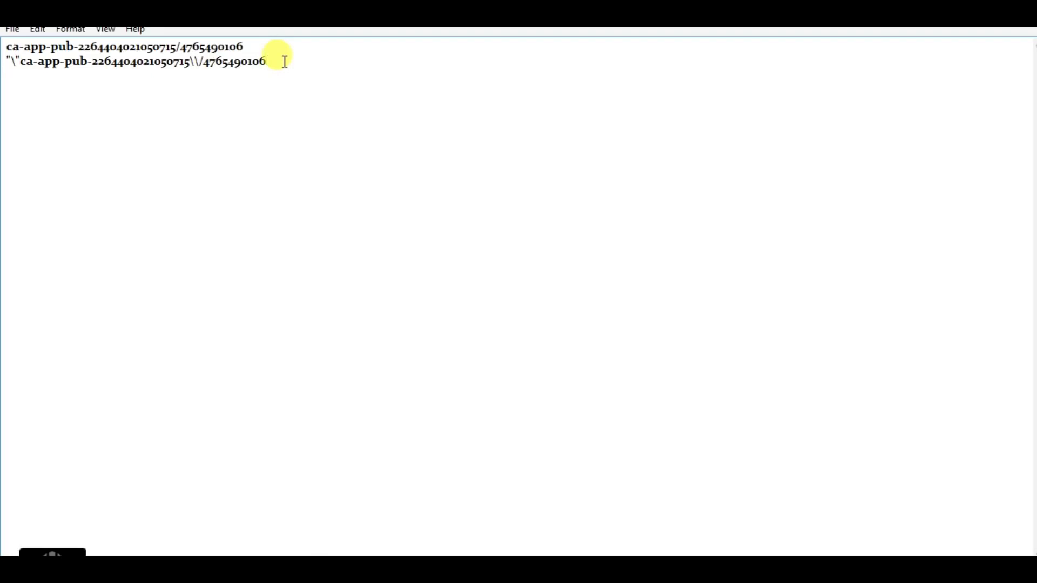
text(\)
text(")
text(")
text(")
key(BackSpace)
Step: Copy the escaped ad unit ID on the second line
drag(294, 62, 4, 71)
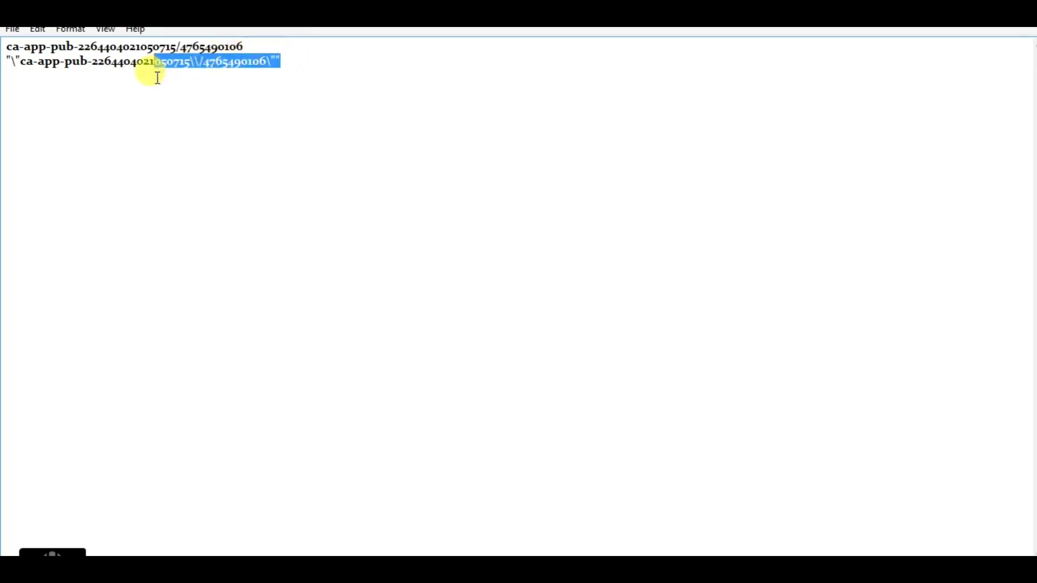
right_click(18, 62)
click(55, 112)
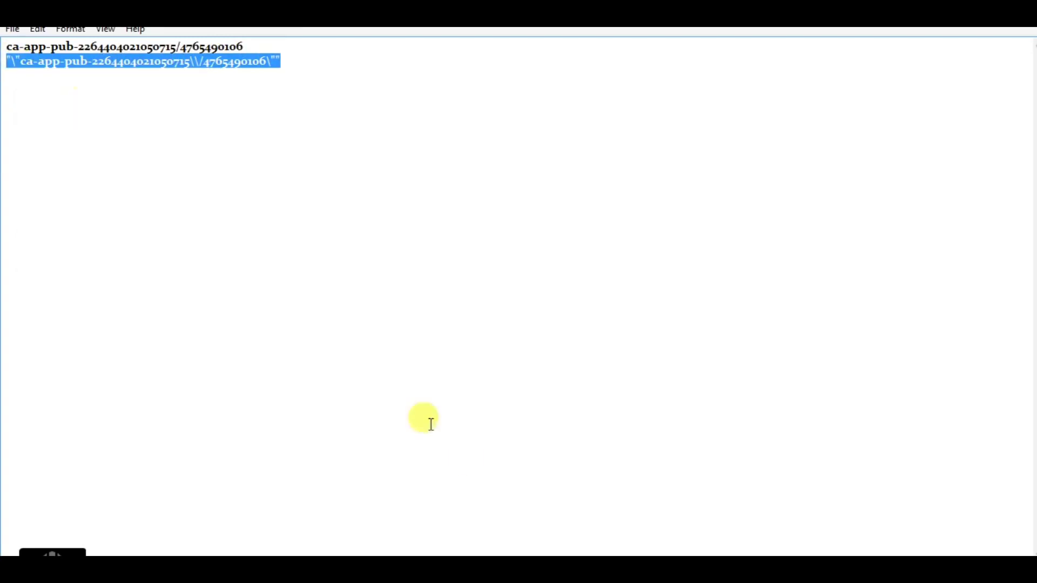
Step: Paste the escaped ad unit ID as the admob/name value in Firebase and add the node
key(alt+Tab)
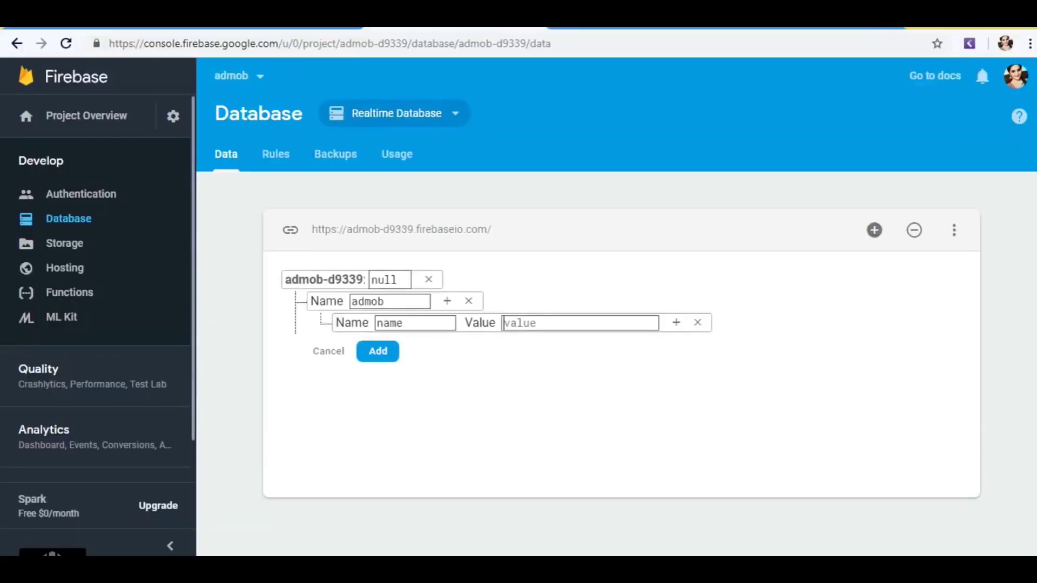
click(559, 317)
key(ctrl+v)
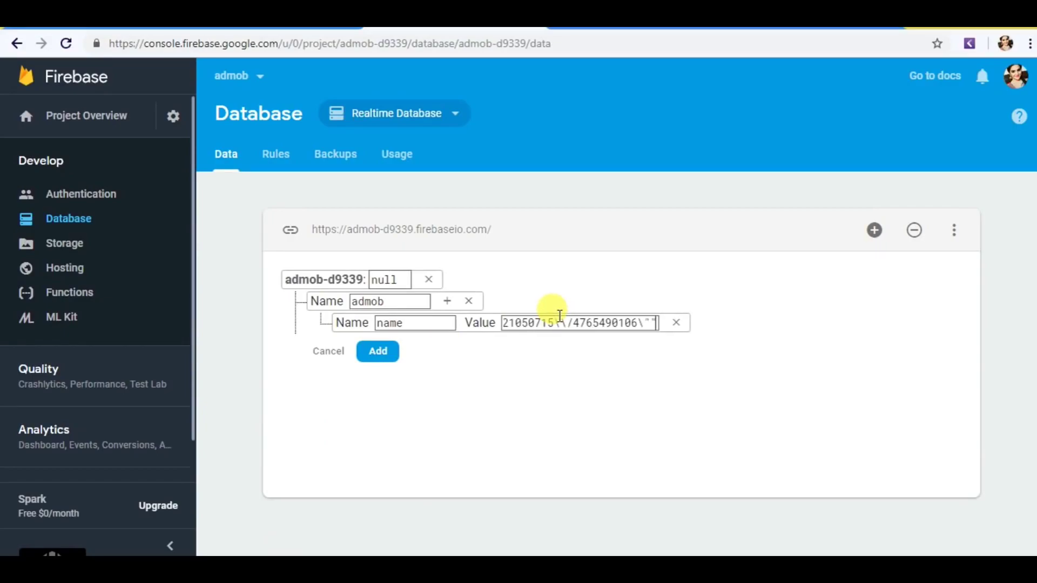
click(380, 352)
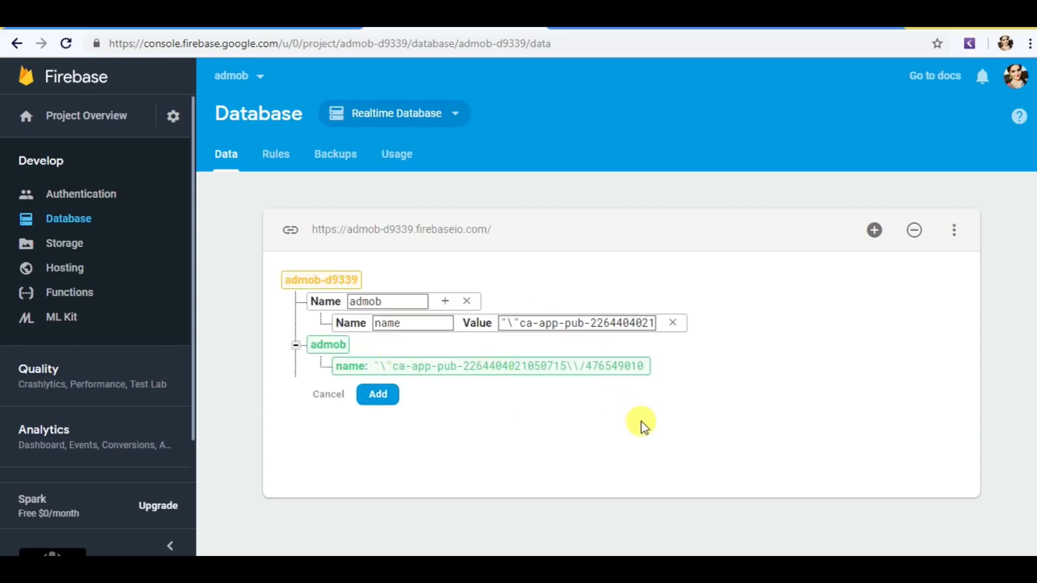